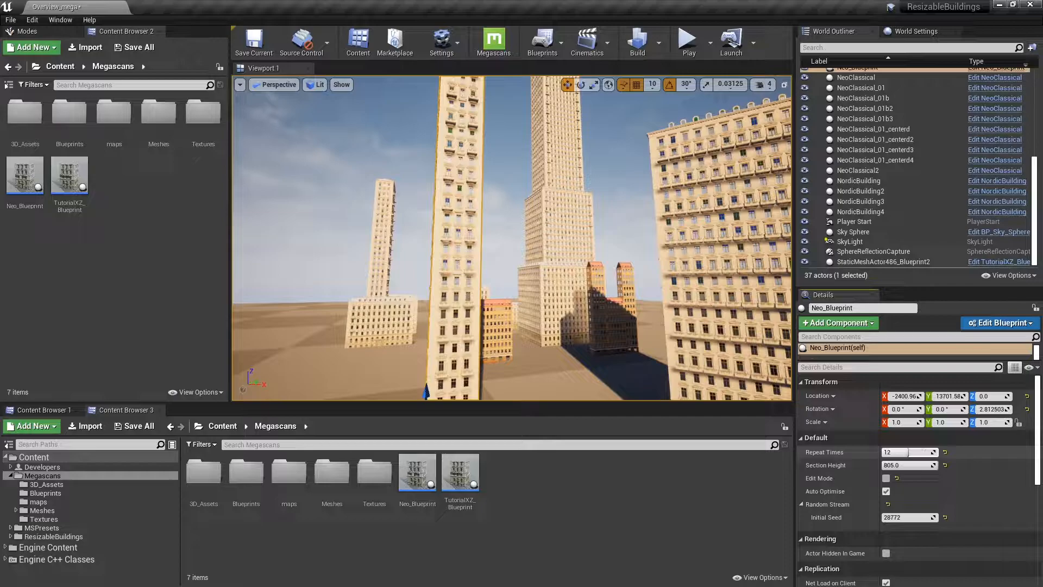
Select the wide building in the level and set its Repeat Times X to 14 and Repeat Times Z to 4
left_click(707, 283)
right_click_drag(707, 282, 766, 282)
left_click_drag(905, 452, 887, 465)
right_click_drag(510, 238, 451, 250)
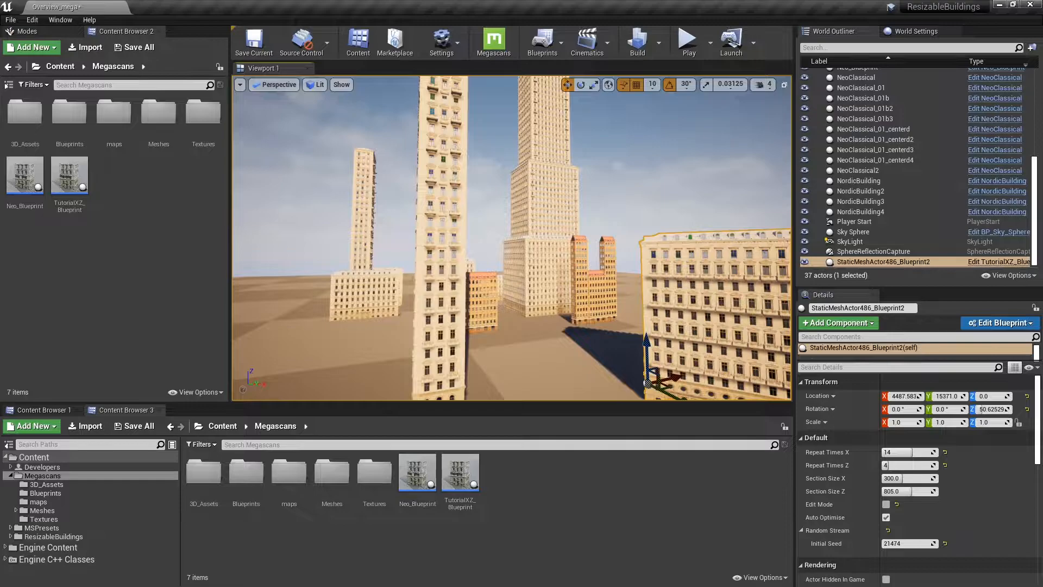
right_click_drag(630, 184, 652, 185)
Select the narrow tower in the level and open its NeoClassical blueprint source, Neo_Blueprint, for editing
left_click(444, 256)
right_click_drag(444, 255, 415, 215)
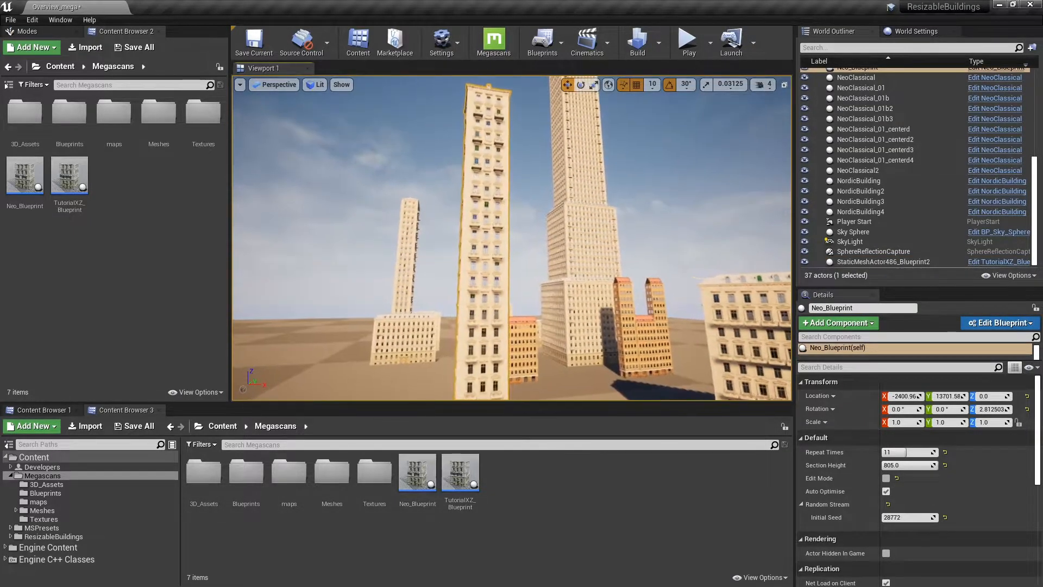
scroll(883, 114, "up", 1)
left_click(980, 104)
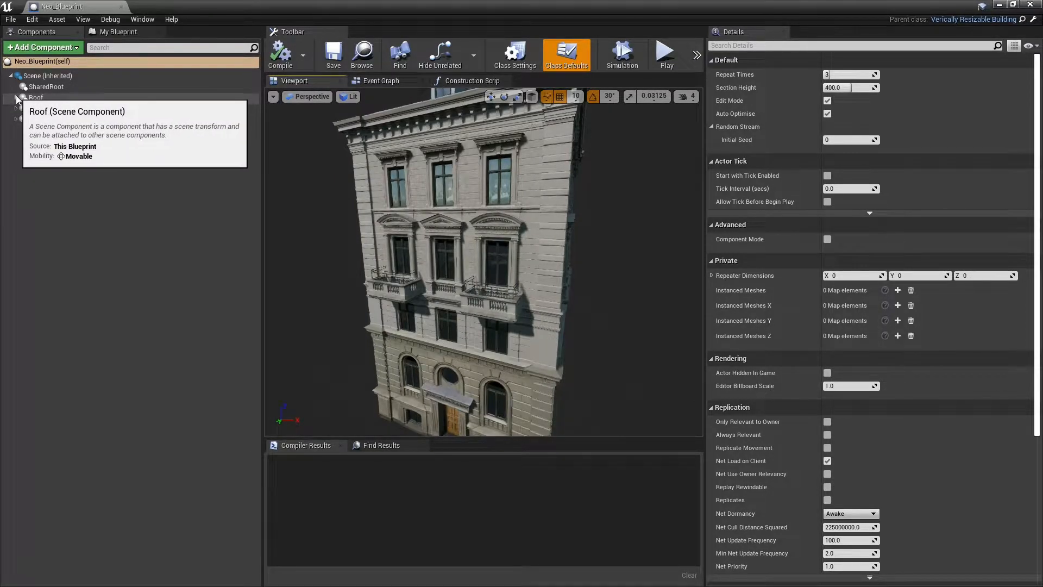
Add a Scene component named RoofLeft under the Roof component
double_click(23, 99)
left_click(44, 48)
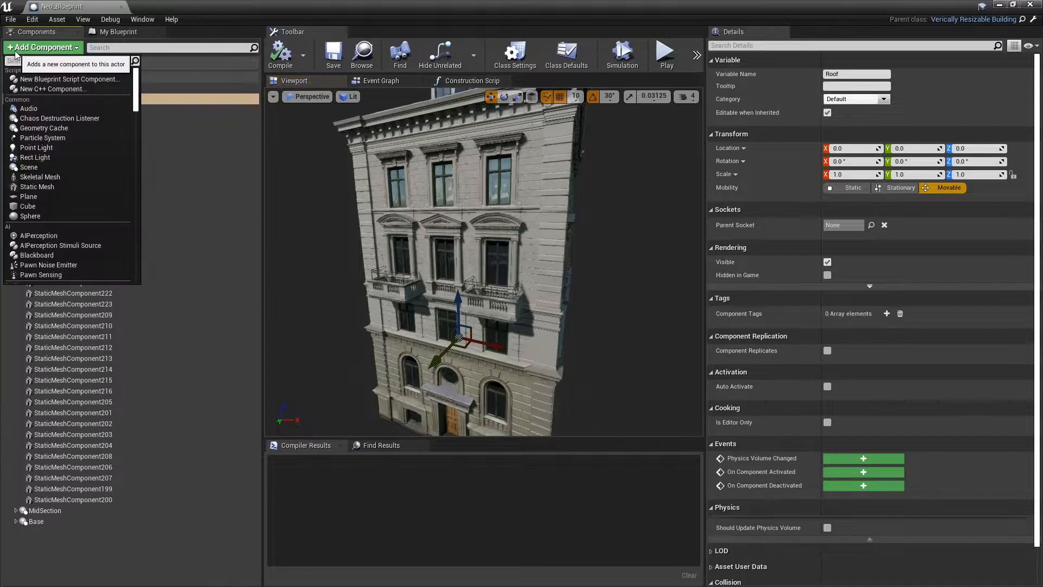
left_click(38, 163)
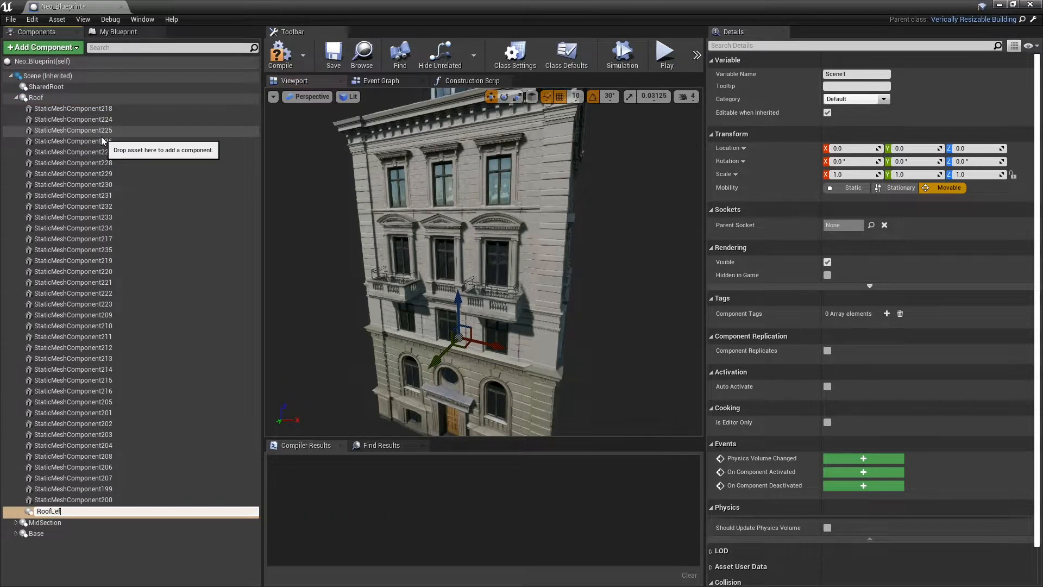
type("RoofLeft")
key("Return")
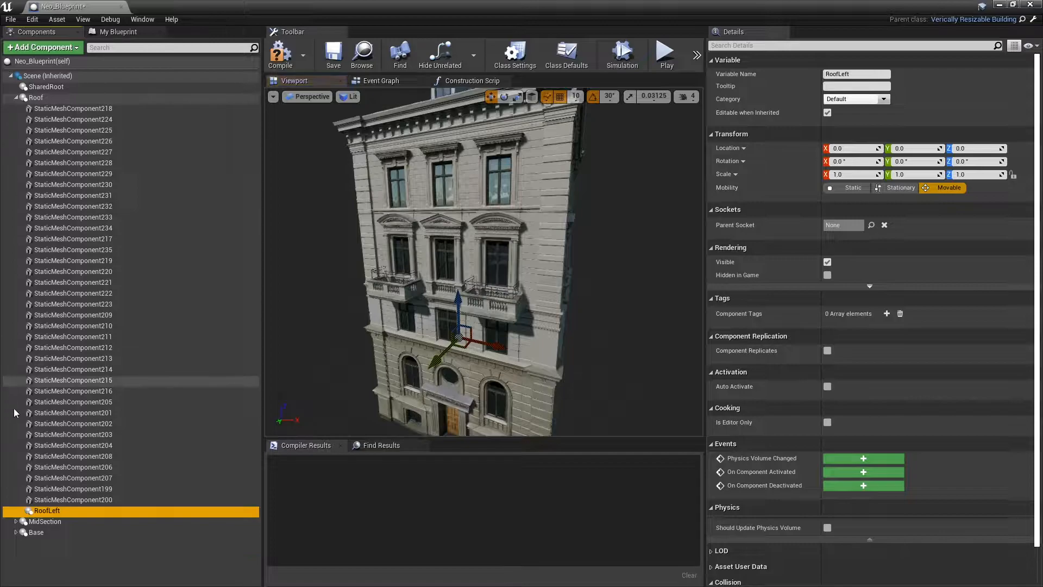
Duplicate the RoofLeft component and name the copy RoofCenter
right_click(77, 510)
left_click(106, 443)
key("Right")
key("BackSpace")
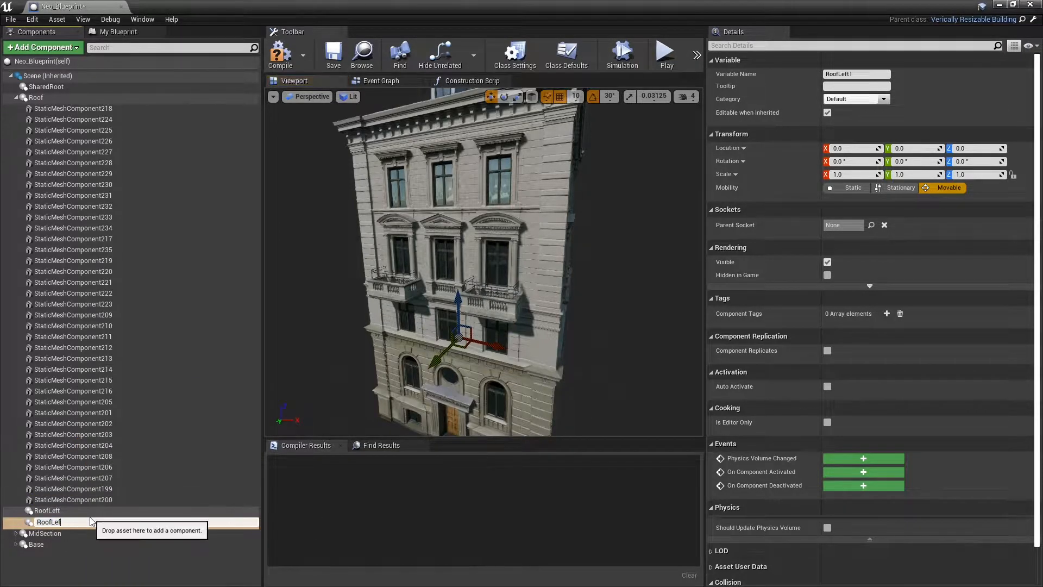
type("RoofCenter")
key("Return")
Duplicate the RoofCenter component and name the copy RoofRight
right_click(66, 519)
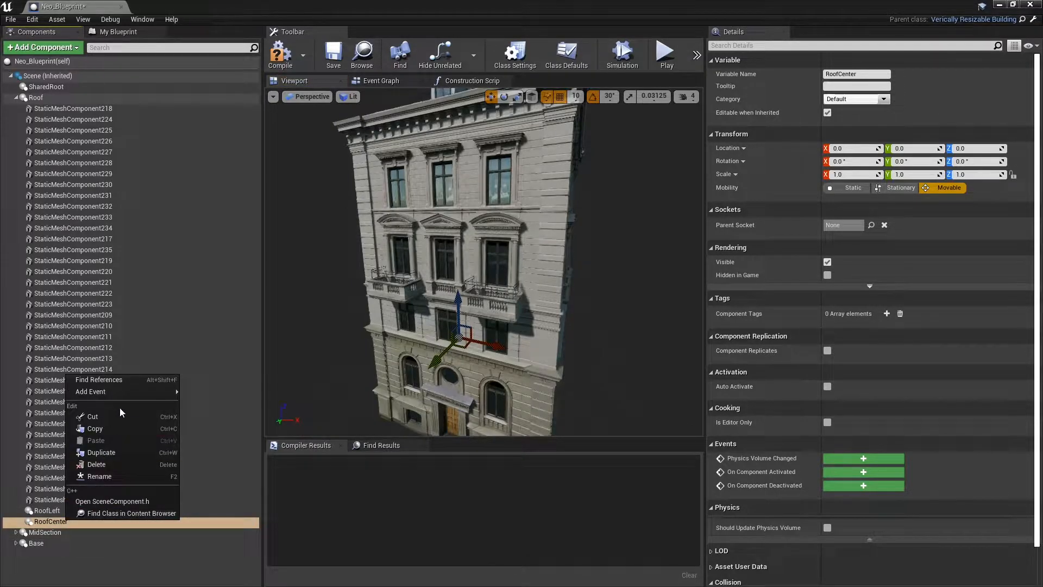
left_click(119, 452)
key("Right")
key("BackSpace")
key("BackSpace")
key("BackSpace")
key("BackSpace")
key("BackSpace")
key("BackSpace")
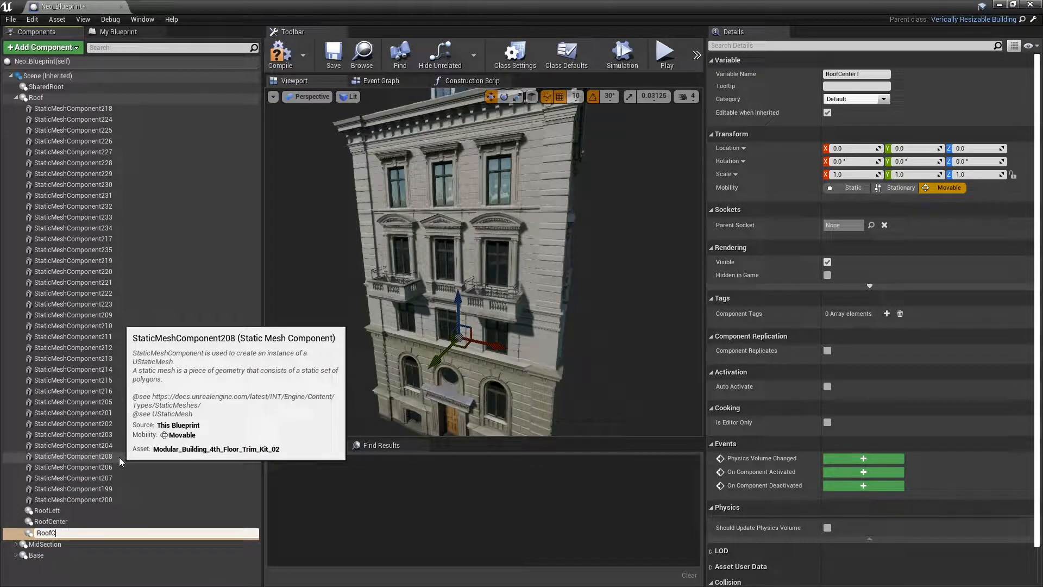
key("BackSpace")
type("Right")
key("Return")
Expand MidSection and add a Scene component named MidLeft under it
left_click(12, 543)
left_click(16, 543)
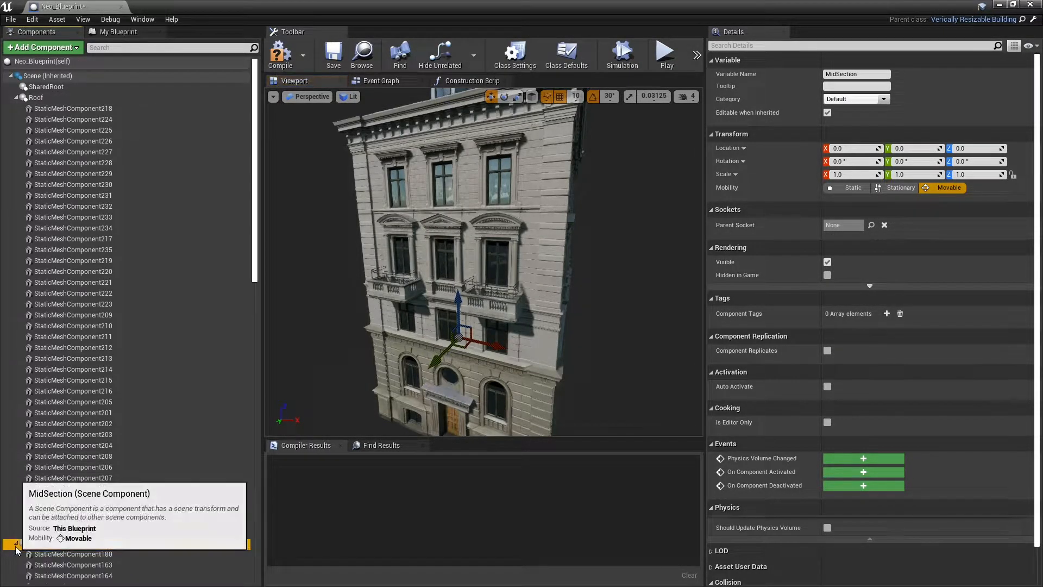
scroll(15, 550, "down", 3)
left_click(47, 461)
key("Return")
left_click(34, 50)
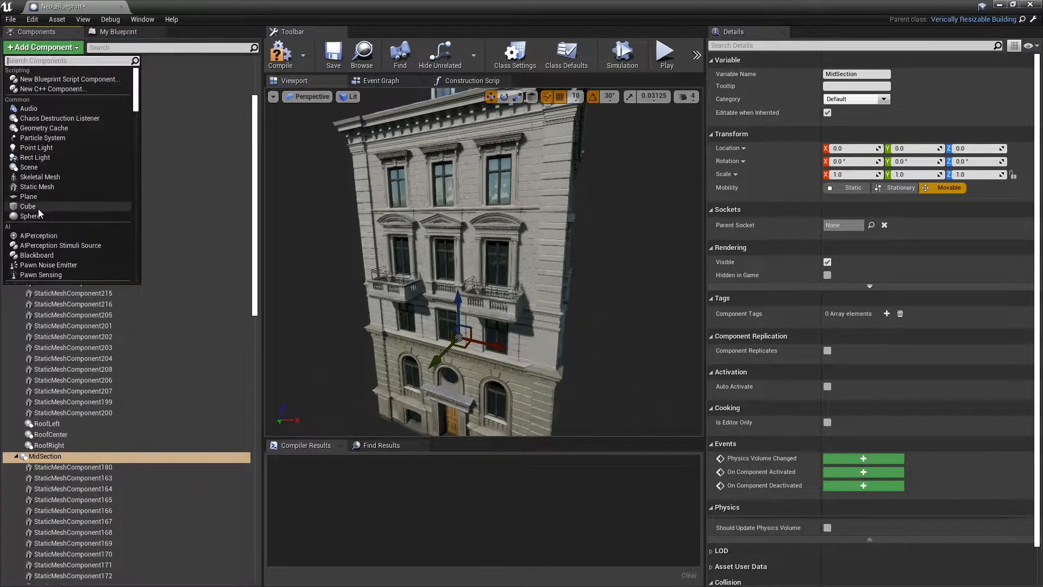
left_click(41, 169)
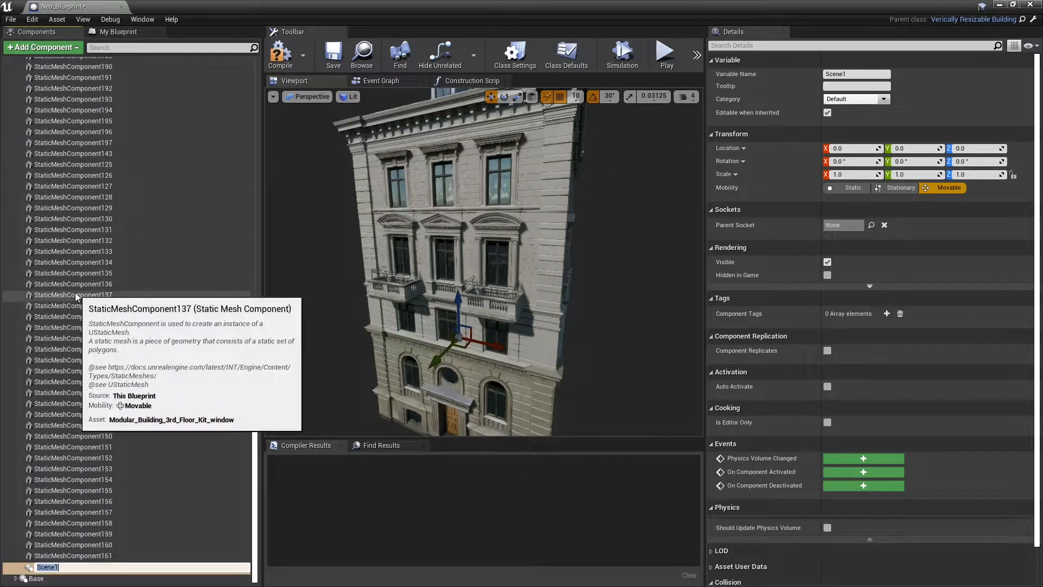
type("MidLeft")
key("Return")
Duplicate the MidLeft component and name the copy MidCenter
right_click(53, 568)
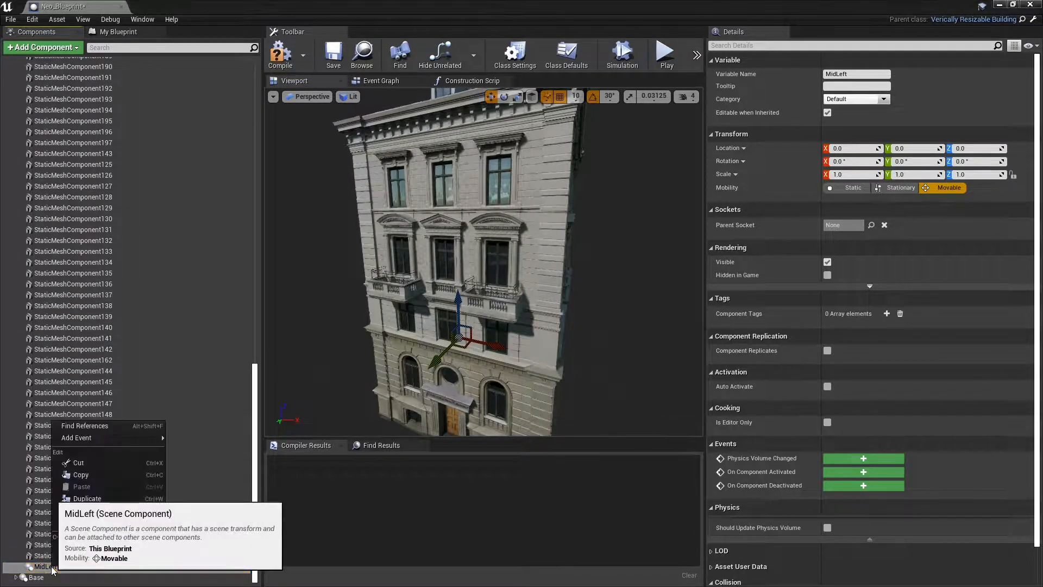
left_click(92, 502)
key("Right")
key("BackSpace")
key("BackSpace")
key("BackSpace")
key("BackSpace")
key("BackSpace")
type("\\")
type("Center")
key("Return")
Duplicate the MidCenter component and name the copy MidRight
right_click(59, 577)
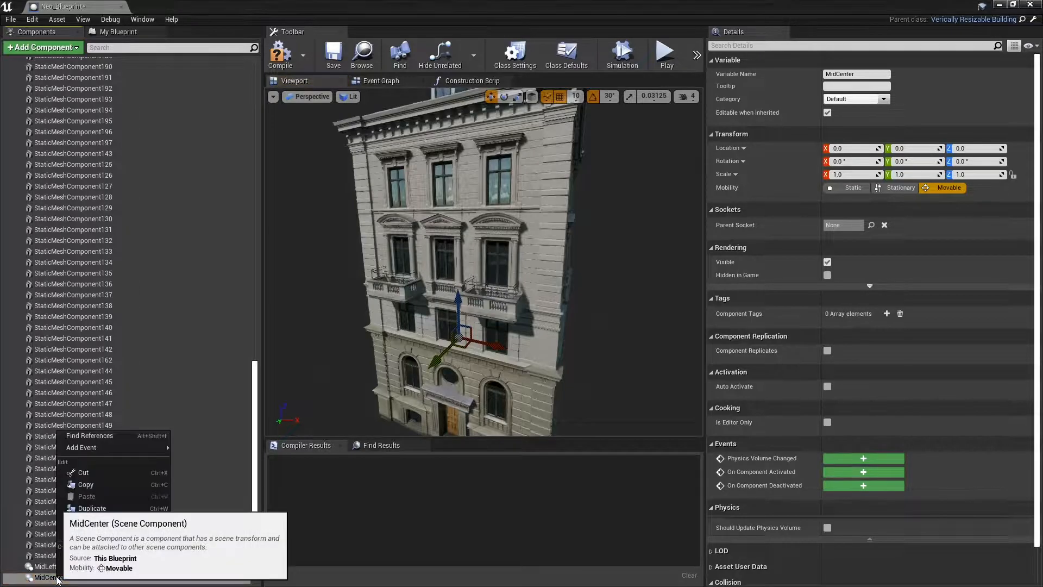
left_click(98, 509)
key("Right")
key("BackSpace")
key("BackSpace")
key("BackSpace")
key("BackSpace")
key("BackSpace")
key("BackSpace")
key("BackSpace")
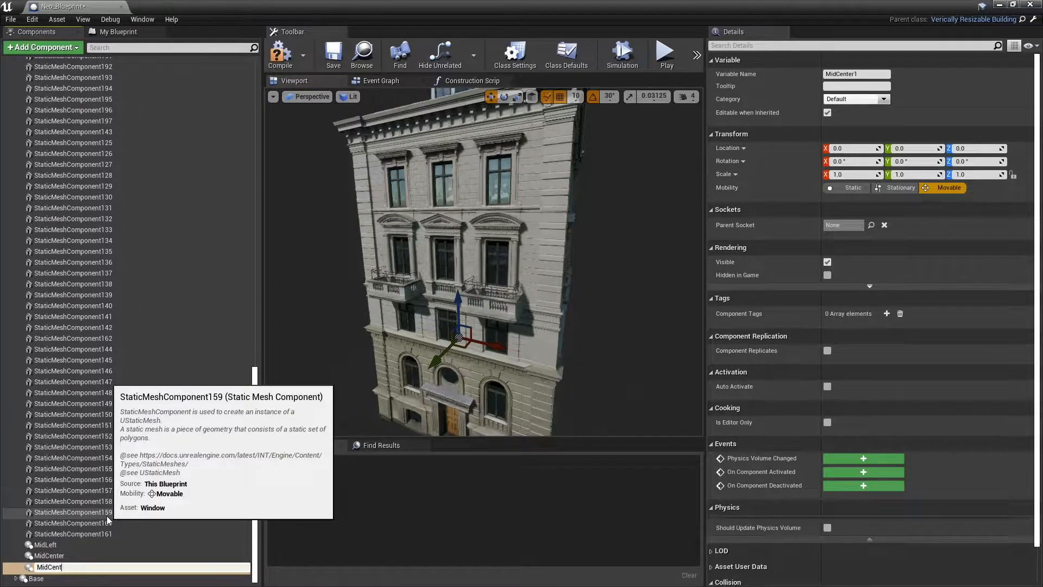
type("Right")
key("Return")
Add a Scene component named BeseLeft under the Base component
scroll(181, 429, "down", 5)
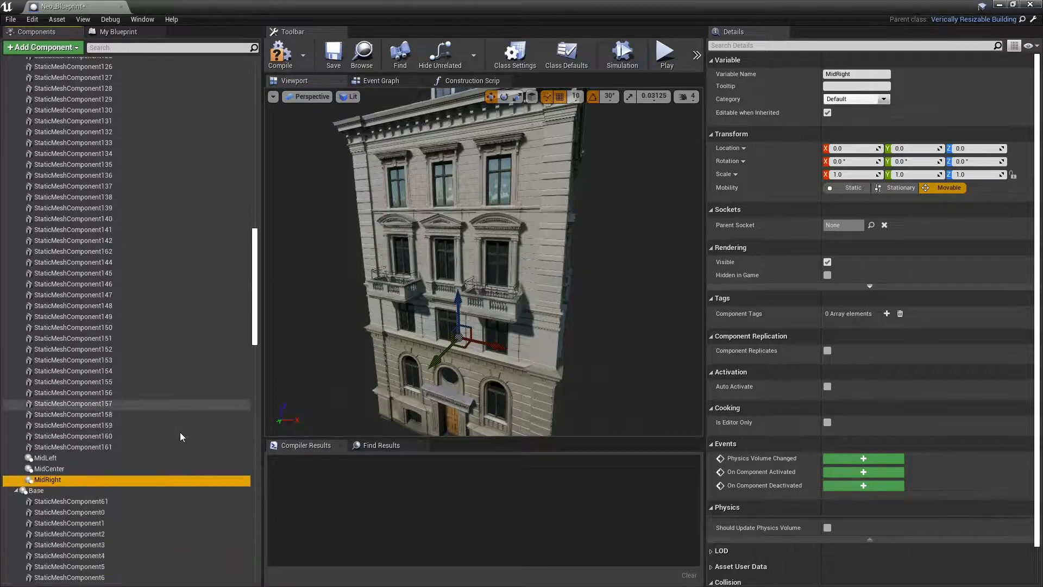
left_click(60, 420)
left_click(43, 48)
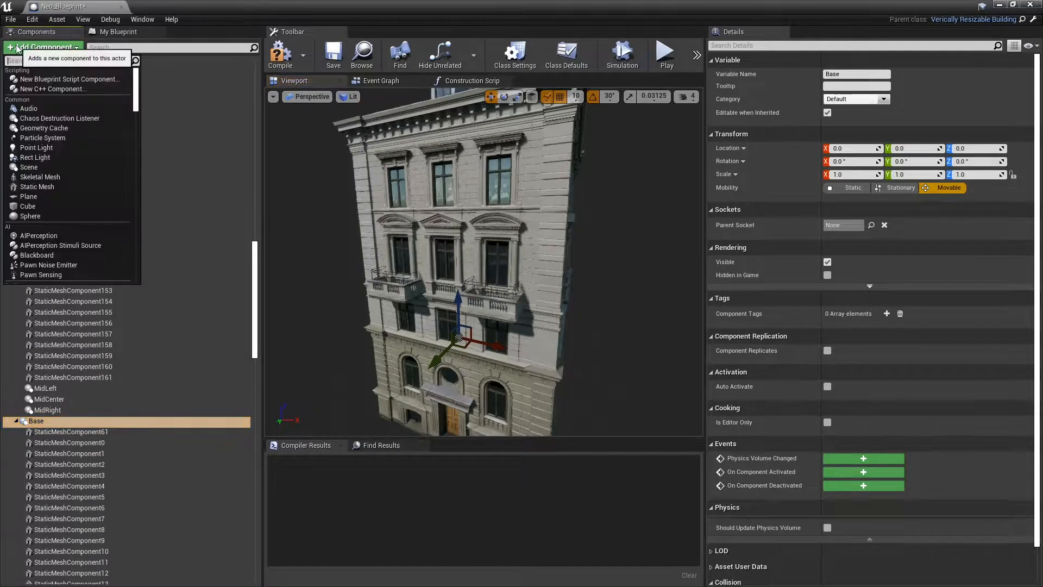
left_click(38, 168)
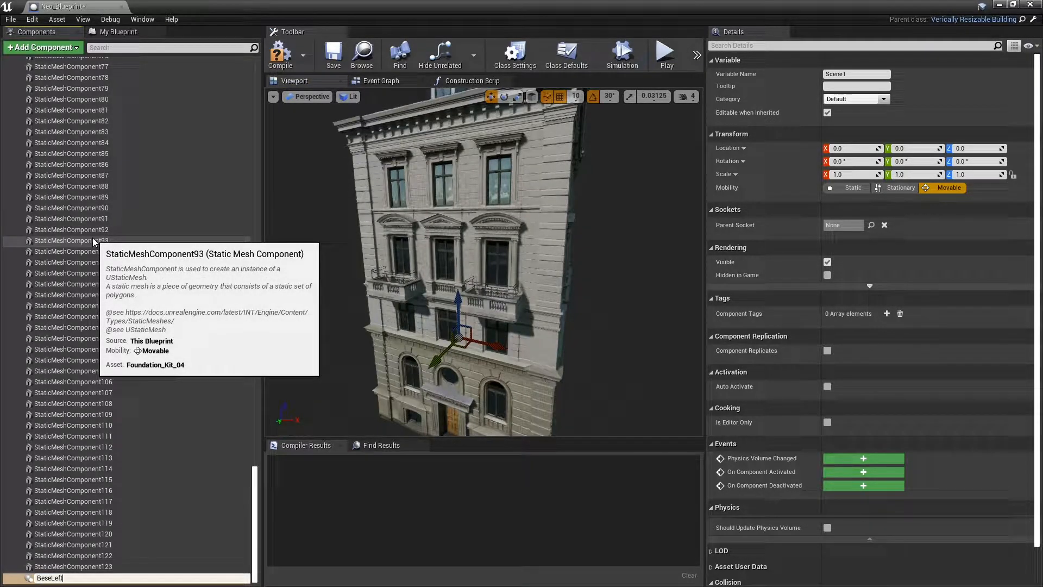
key("Return")
Duplicate the BeseLeft component and name the copy BeseCenter
right_click(89, 578)
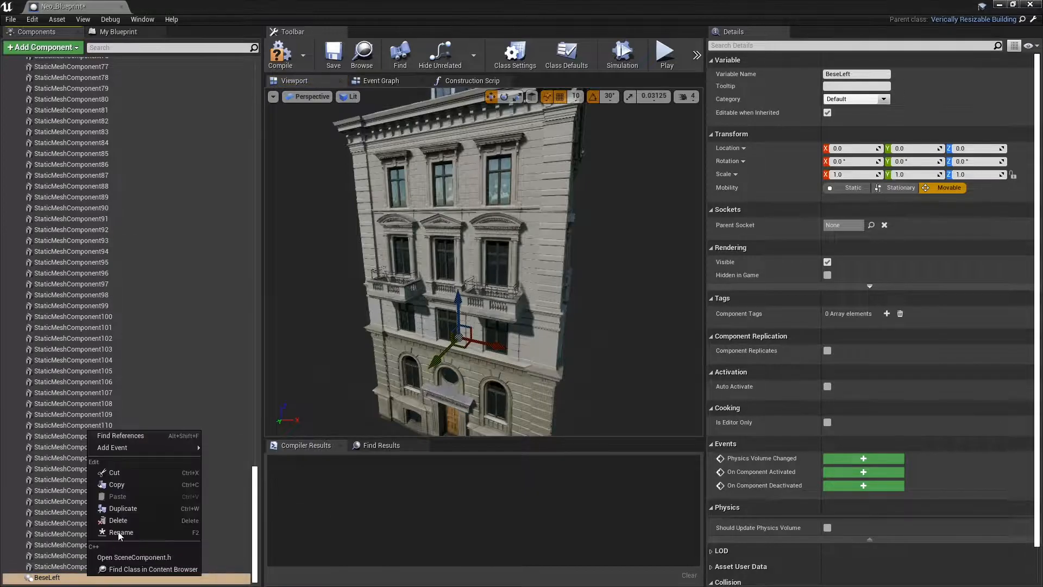
left_click(123, 508)
key("End")
key("BackSpace")
key("BackSpace")
key("BackSpace")
key("BackSpace")
key("BackSpace")
type("Center")
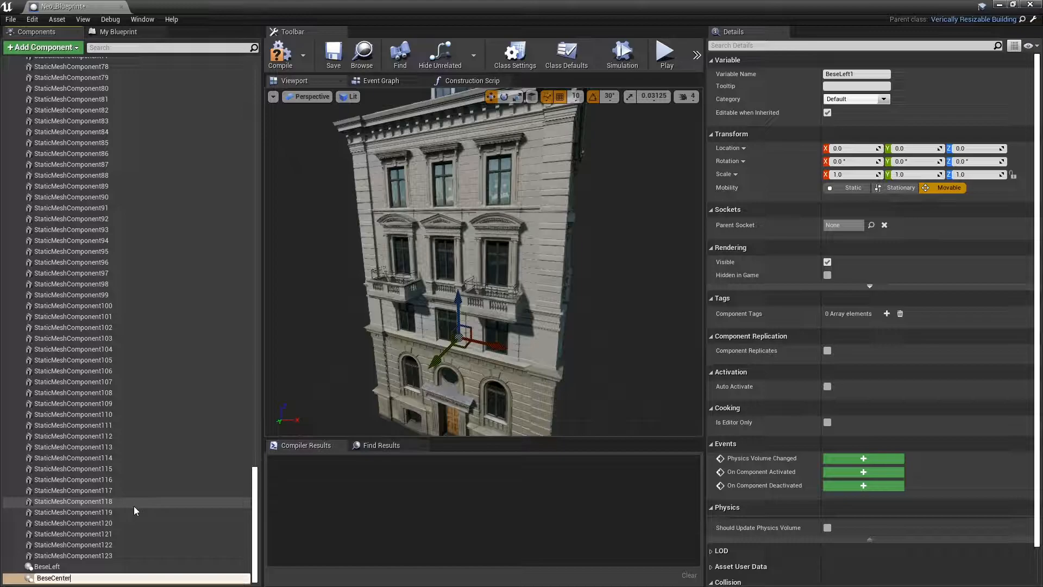
key("Return")
Duplicate the BeseCenter component and name the copy BeseRight
right_click(77, 565)
left_click(110, 514)
key("End")
key("BackSpace")
key("BackSpace")
key("BackSpace")
key("BackSpace")
key("BackSpace")
key("BackSpace")
key("BackSpace")
type("Right")
key("Return")
Examine the building's roof and the transforms of the Roof, RoofLeft, RoofCenter and RoofRight components
scroll(156, 453, "up", 3)
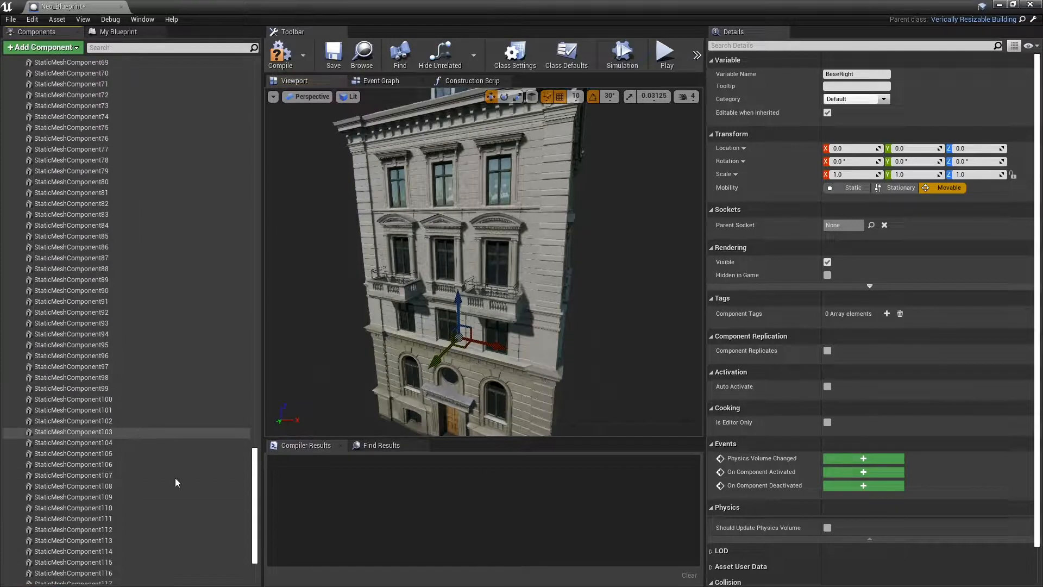
left_click_drag(254, 529, 254, 136)
mouse_move(394, 307)
right_mouse_down()
mouse_move(393, 228)
mouse_move(393, 293)
right_mouse_up()
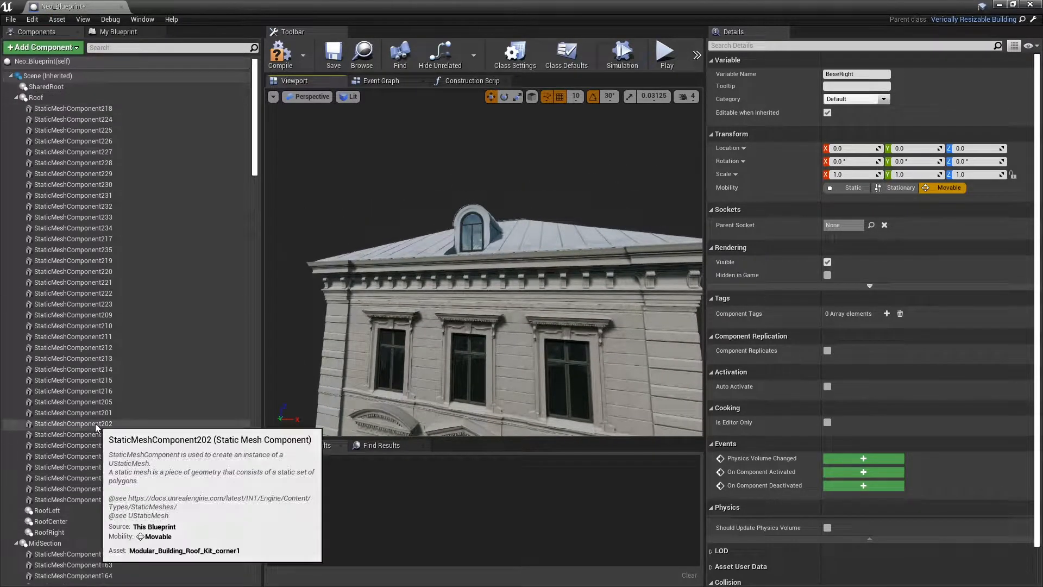
left_click(44, 511)
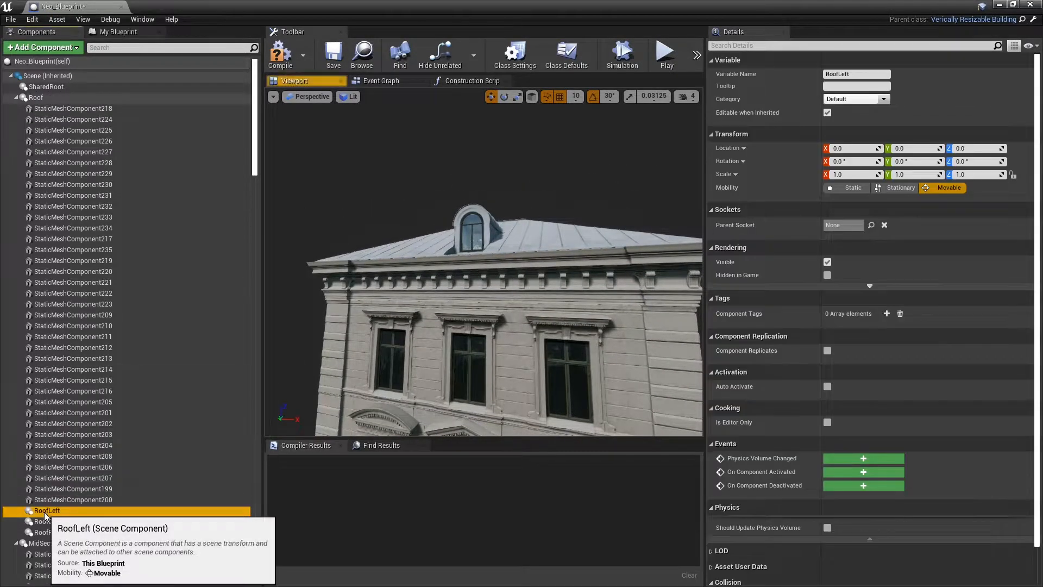
left_click(70, 98)
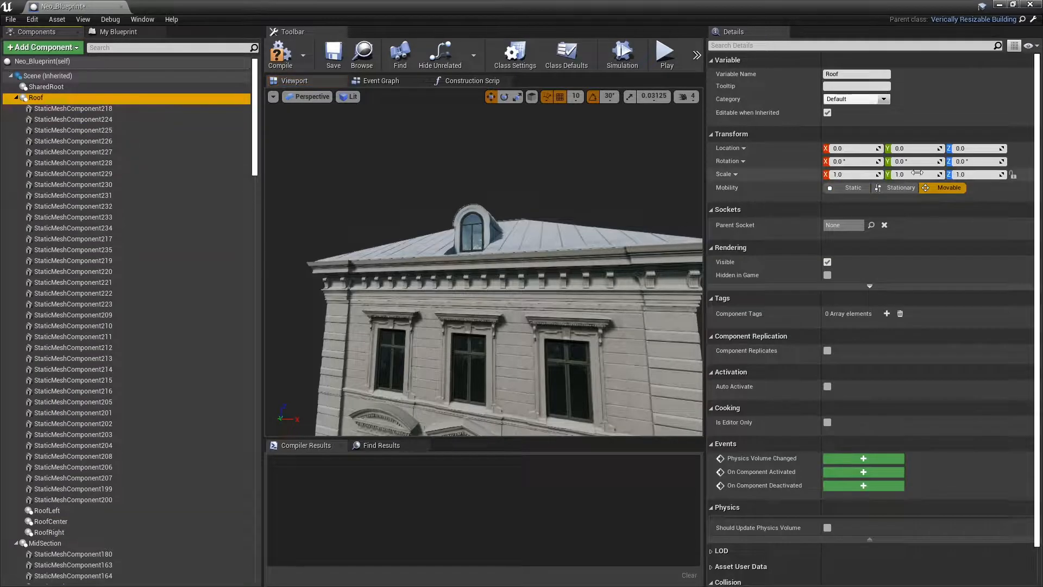
left_click(142, 511)
left_click(140, 523)
left_click(129, 530)
left_click(129, 523)
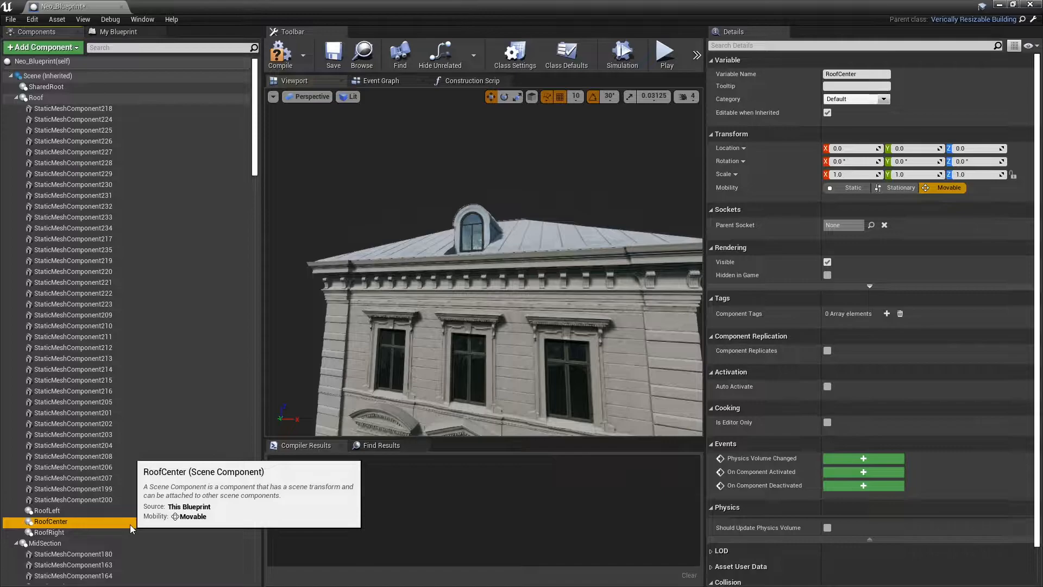
right_click_drag(380, 260, 408, 258)
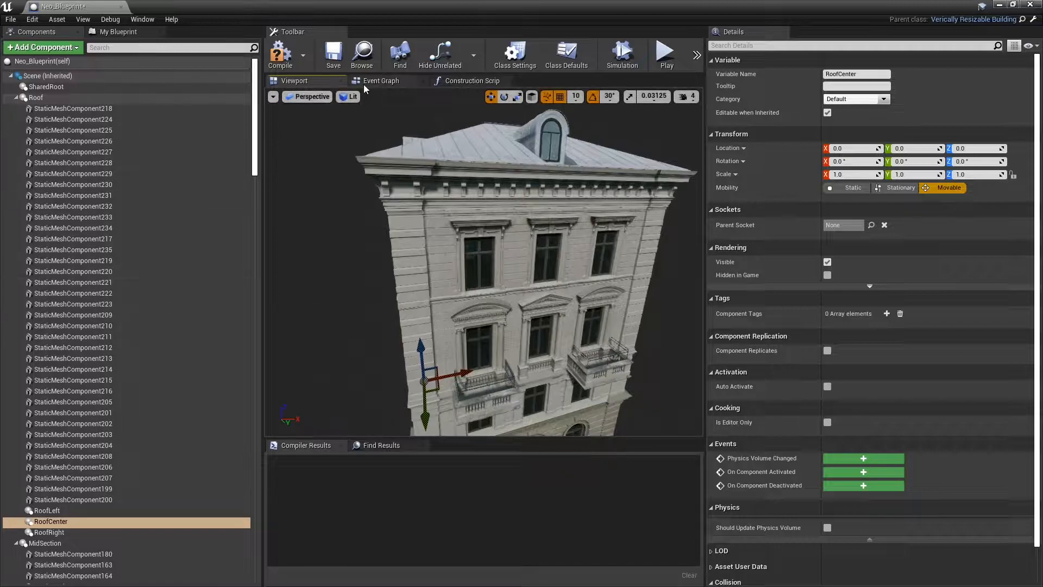
Open the construction script and reparent the blueprint to the XZ Resizable Building class
left_click(462, 80)
left_click(10, 19)
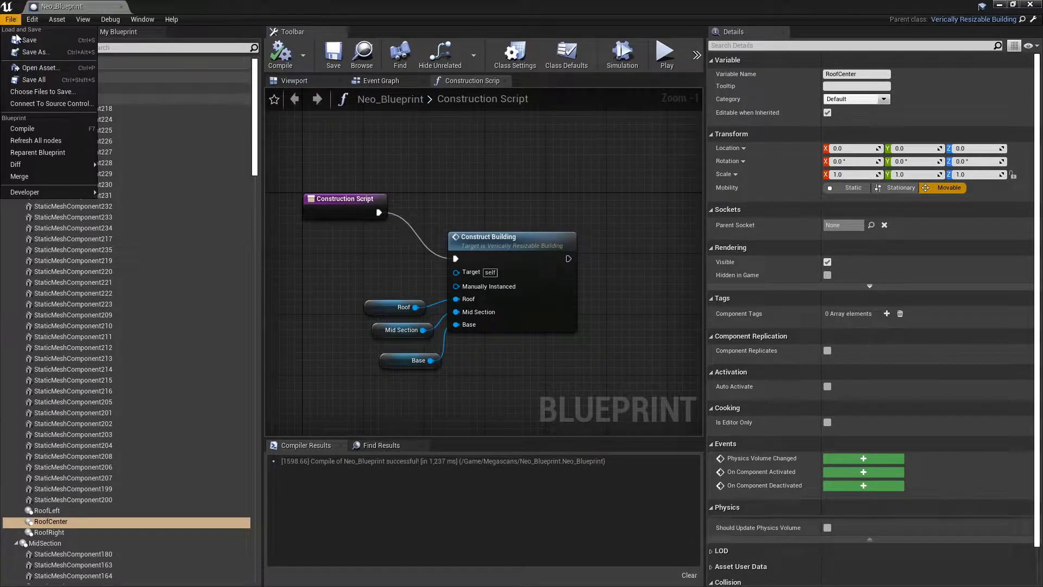
left_click(40, 152)
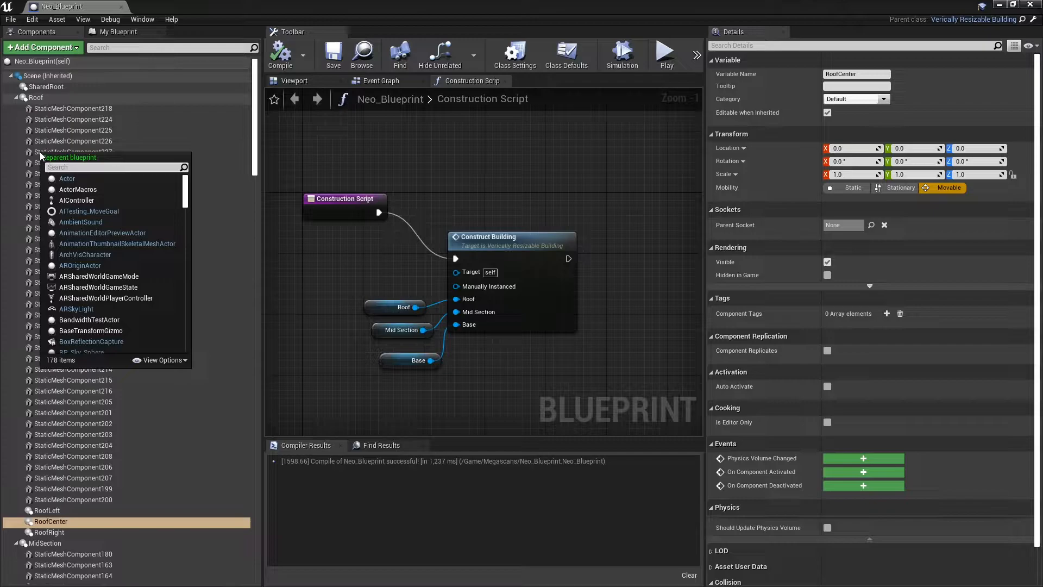
type("x")
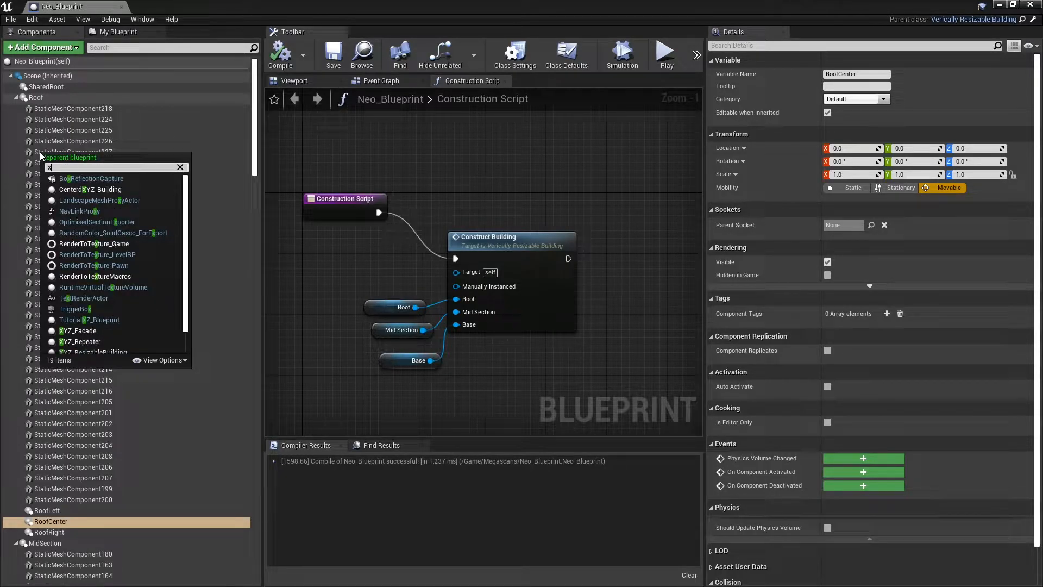
type("z")
left_click(113, 201)
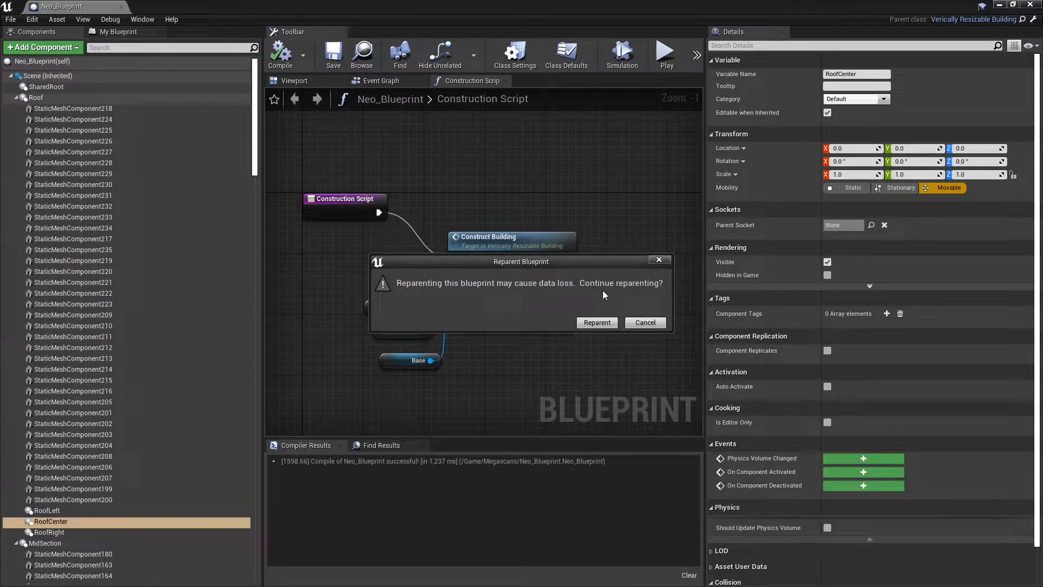
left_click(596, 322)
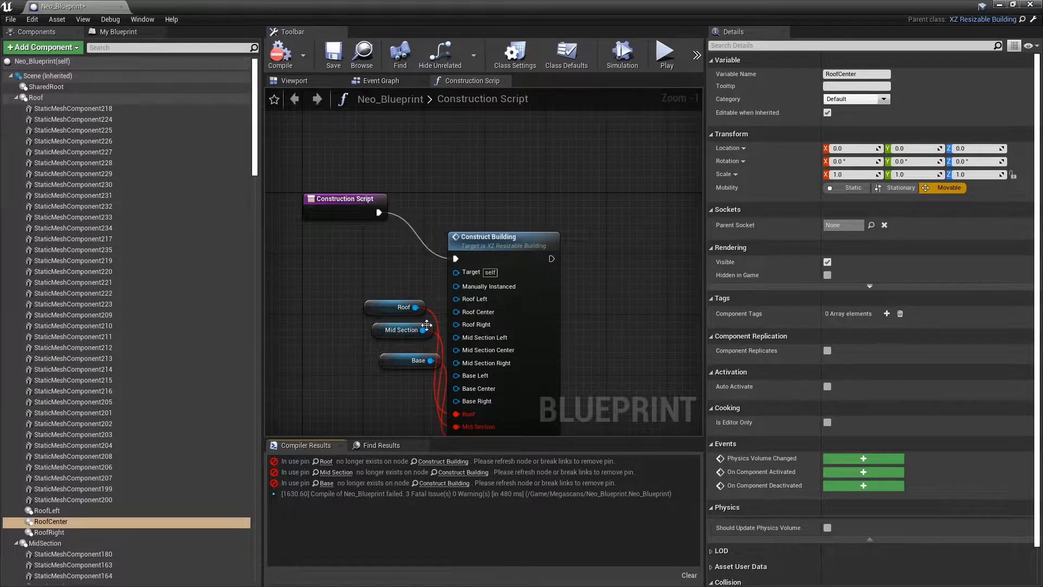
Check the building preview and delete the Roof, Mid Section and Base variable nodes wired to Construct Building in the construction script
right_click_drag(346, 399, 394, 328)
left_click(305, 81)
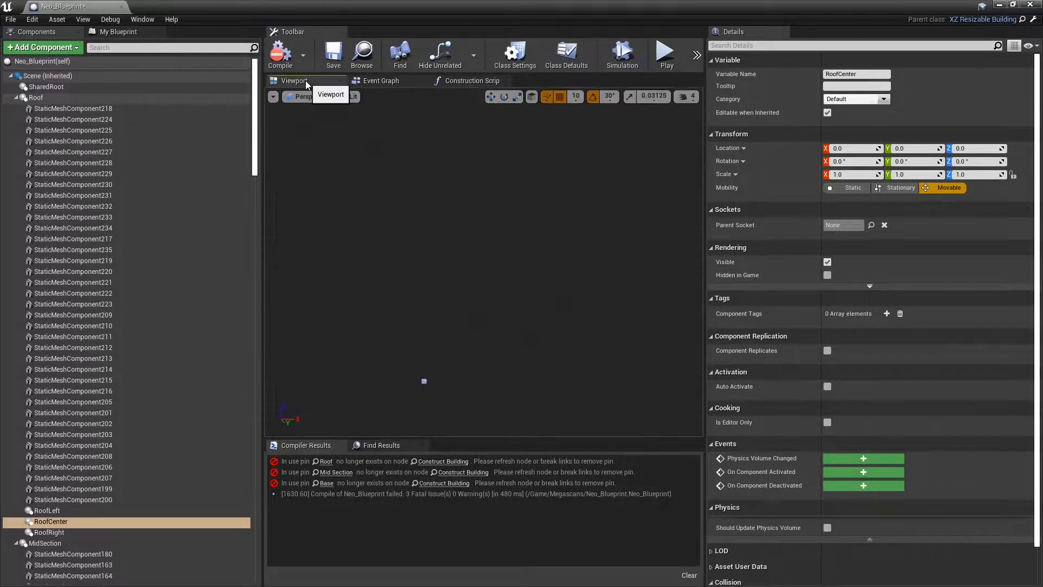
scroll(484, 262, "up", 3)
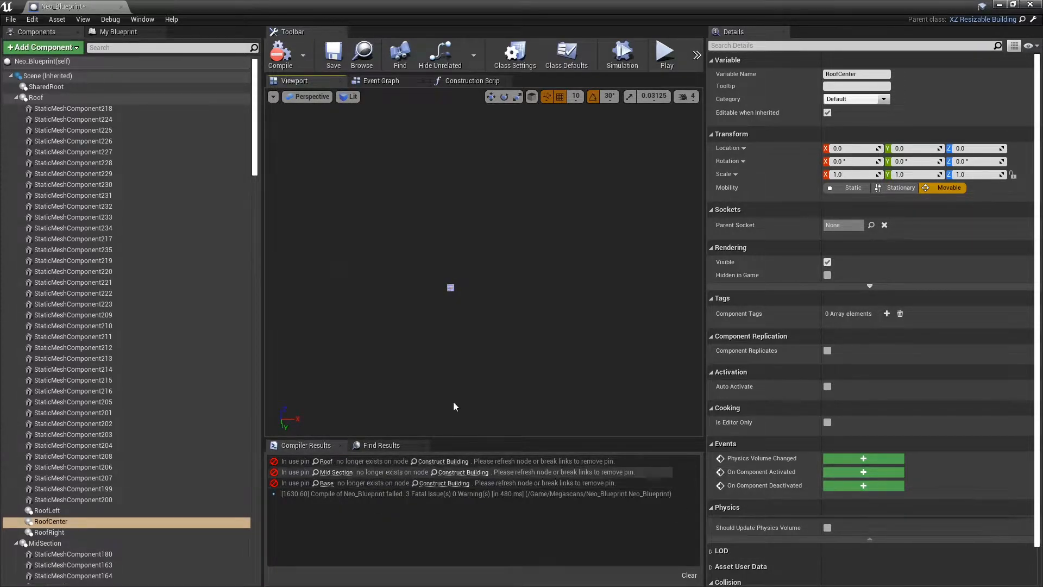
left_click(459, 82)
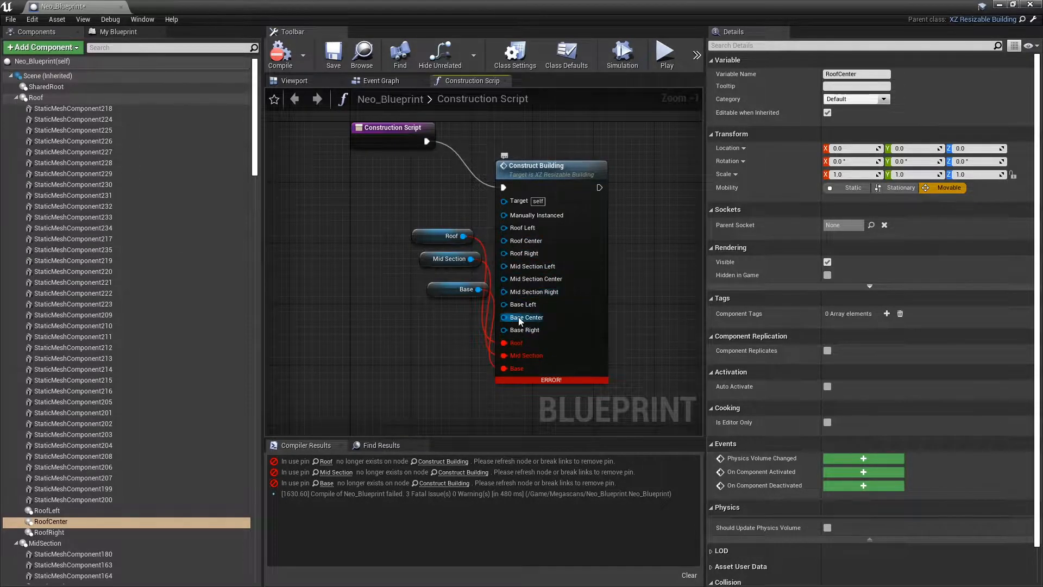
left_click_drag(386, 200, 481, 359)
key("Delete")
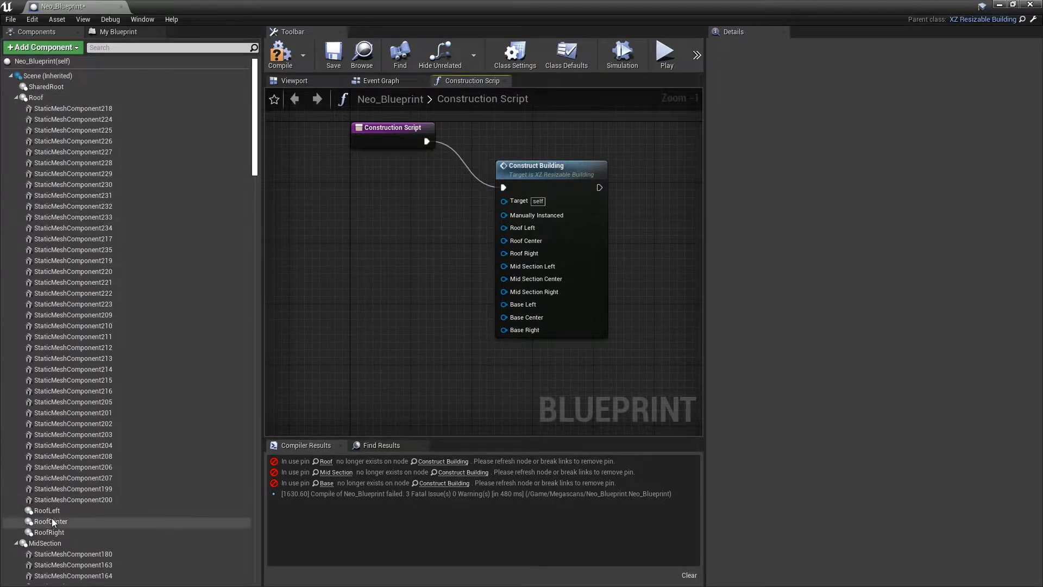
Add RoofLeft, RoofCenter and RoofRight variable nodes to the construction script, connected to the matching roof inputs of Construct Building
left_click_drag(51, 510, 503, 228)
left_click_drag(51, 521, 504, 254)
right_click_drag(330, 416, 368, 294)
Add variable nodes for the MidLeft, MidCenter and MidRight components to the construction script graph
scroll(144, 322, "down", 15)
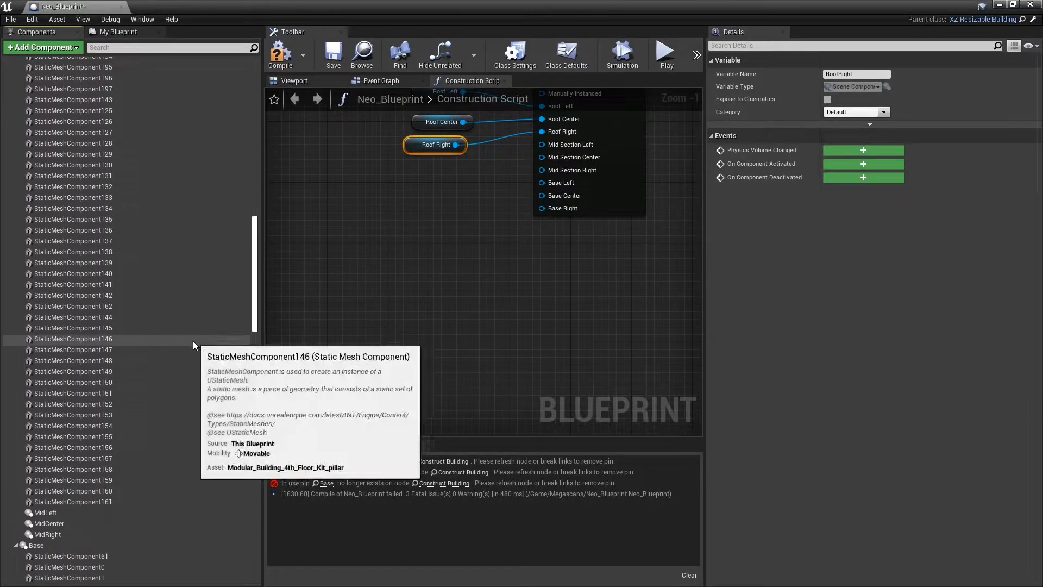
left_click(53, 508)
left_click(53, 513)
left_click(53, 532, "shift")
left_click_drag(51, 516, 425, 198)
Connect Mid Left, Mid Center and Mid Right to the matching Mid Section inputs of Construct Building and arrange the nodes in that order
right_click_drag(493, 158, 443, 232)
left_click(442, 237)
left_click_drag(427, 278, 493, 227)
left_click(493, 226)
left_click_drag(427, 279, 491, 236)
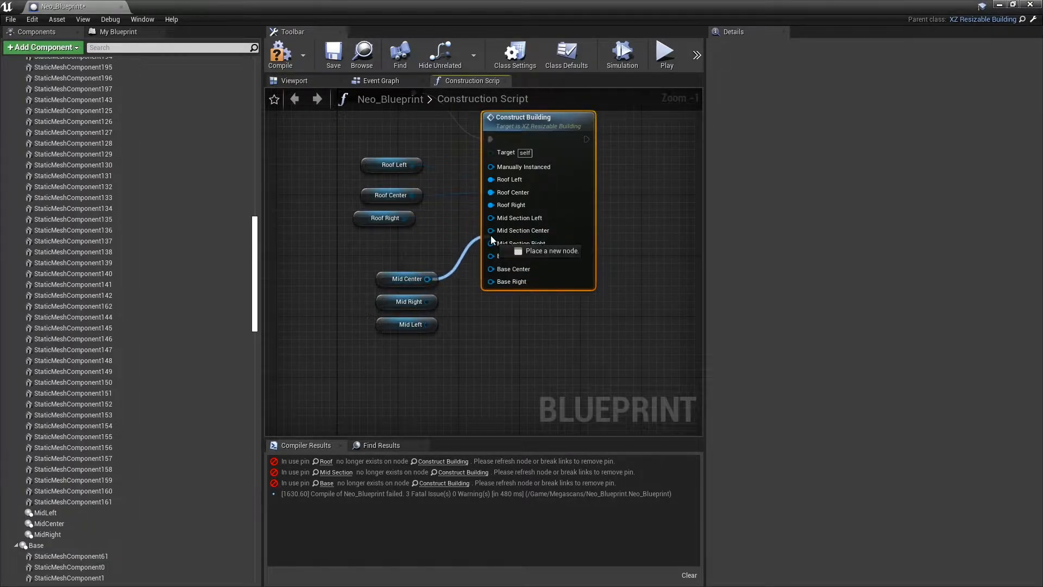
left_click_drag(427, 302, 491, 243)
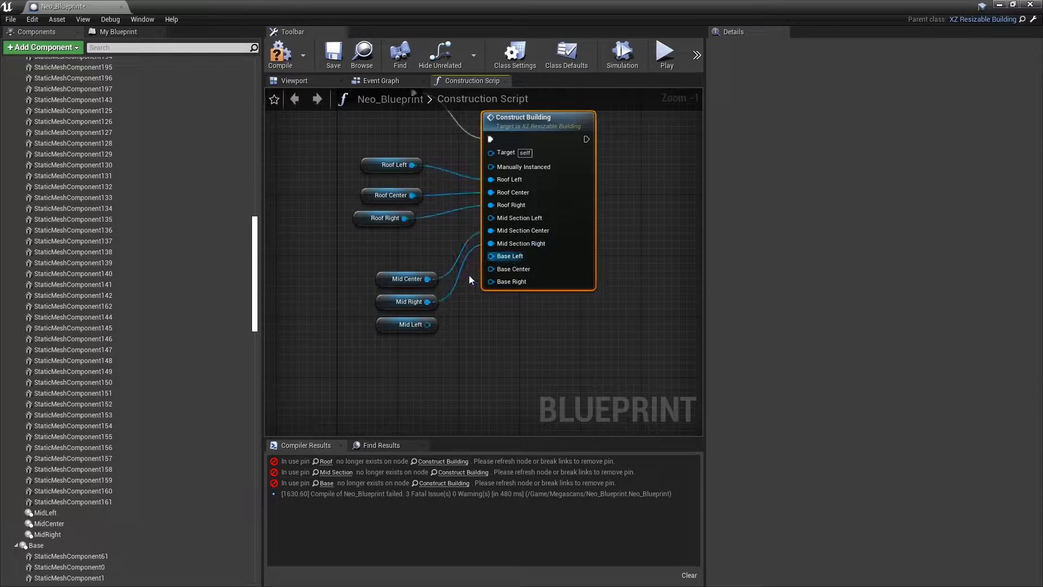
left_click_drag(430, 325, 491, 218)
left_click_drag(385, 325, 318, 246)
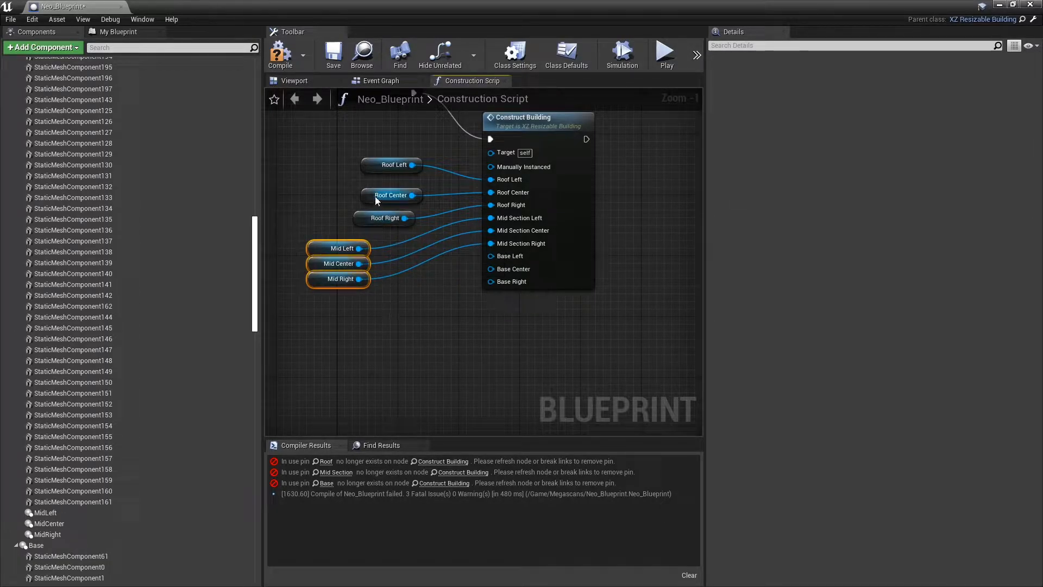
Add BeseLeft, BeseCenter and BeseRight variable nodes, connect them to the Base Left, Base Center and Base Right inputs, and arrange them in order
left_click_drag(254, 332, 253, 583)
left_click(81, 556)
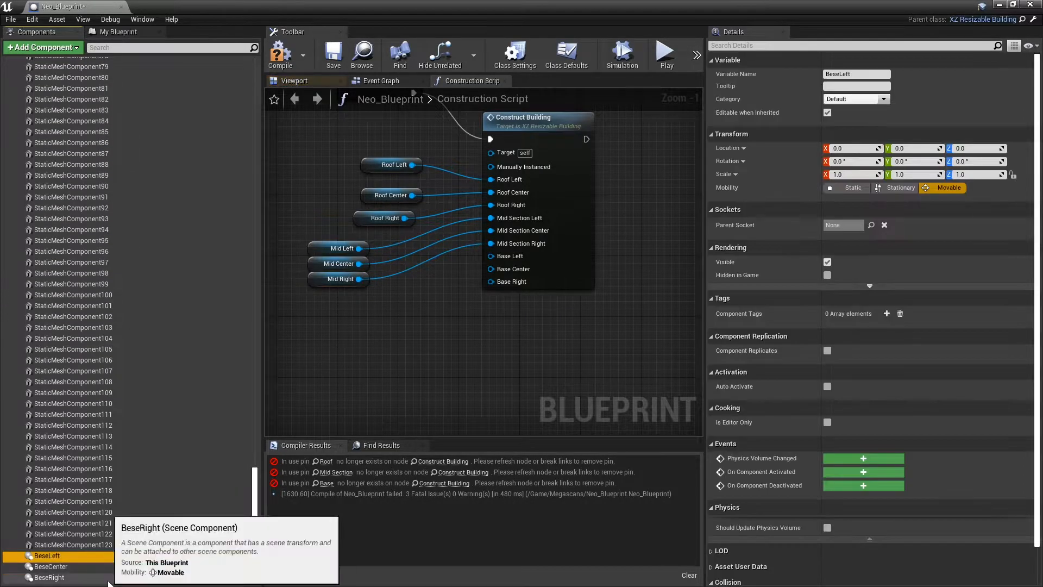
left_click(48, 577, "shift")
left_click_drag(77, 559, 490, 269)
left_click_drag(427, 362, 490, 281)
left_click_drag(427, 385, 482, 259)
left_click(489, 255)
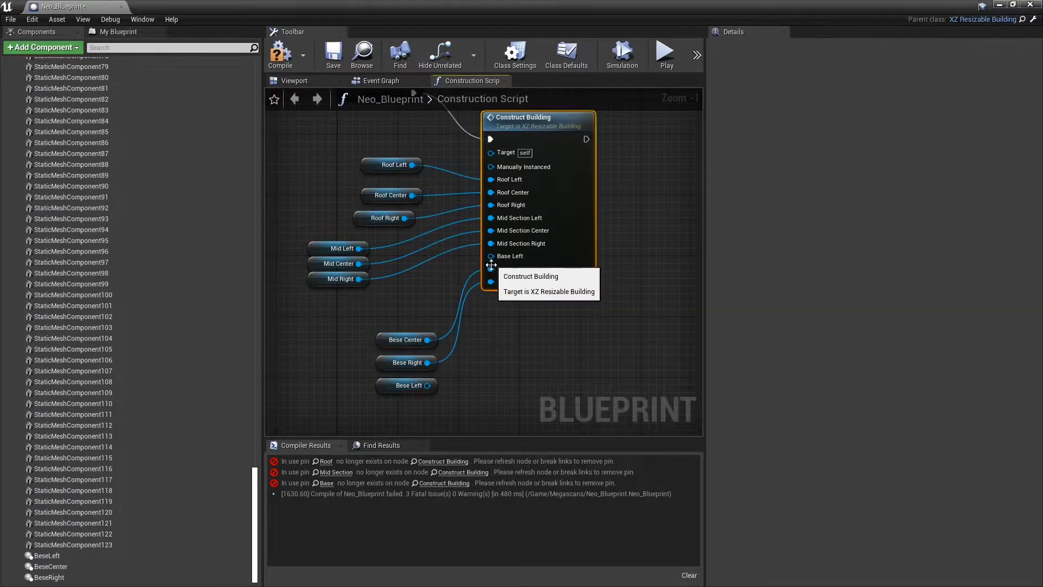
left_click_drag(427, 386, 490, 256)
left_click_drag(383, 383, 384, 314)
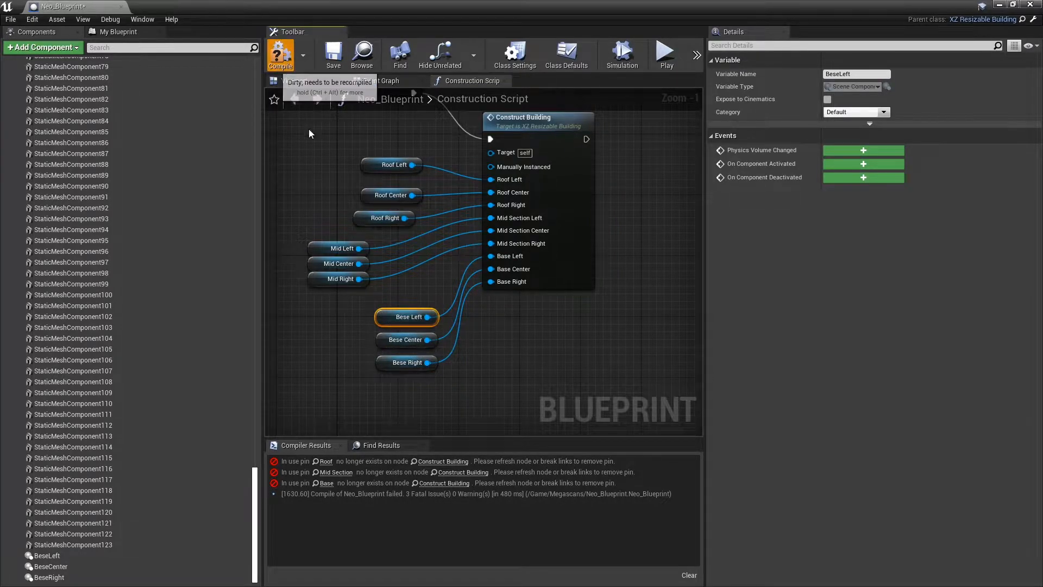
Compile the blueprint and check the building in its viewport
left_click(280, 53)
left_click(301, 81)
scroll(410, 191, "down", 10)
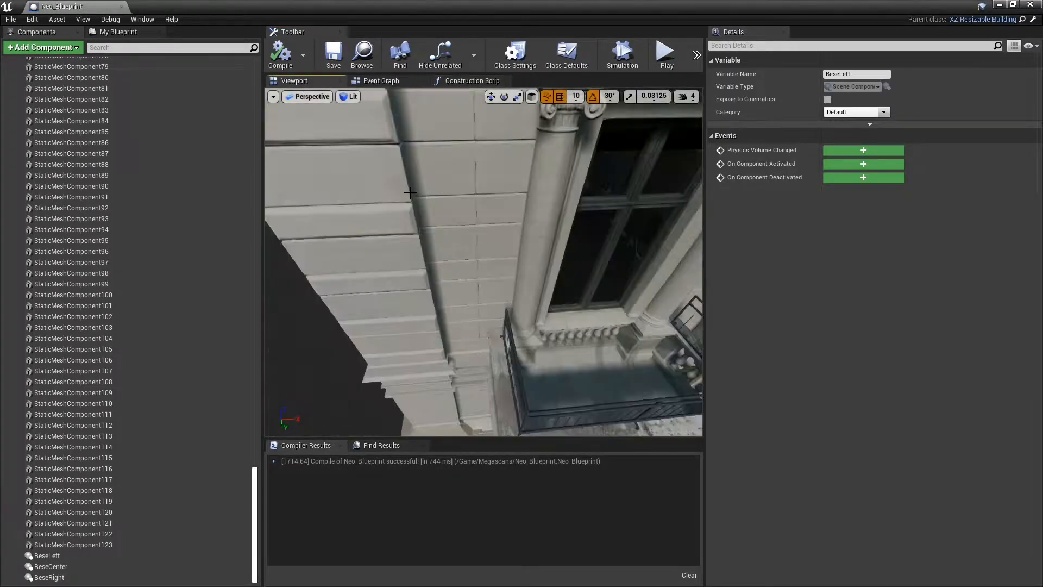
Return to the level and set the placed Neo_Blueprint's Repeat Times Z to 5 and Repeat Times X to 11
left_click(1030, 5)
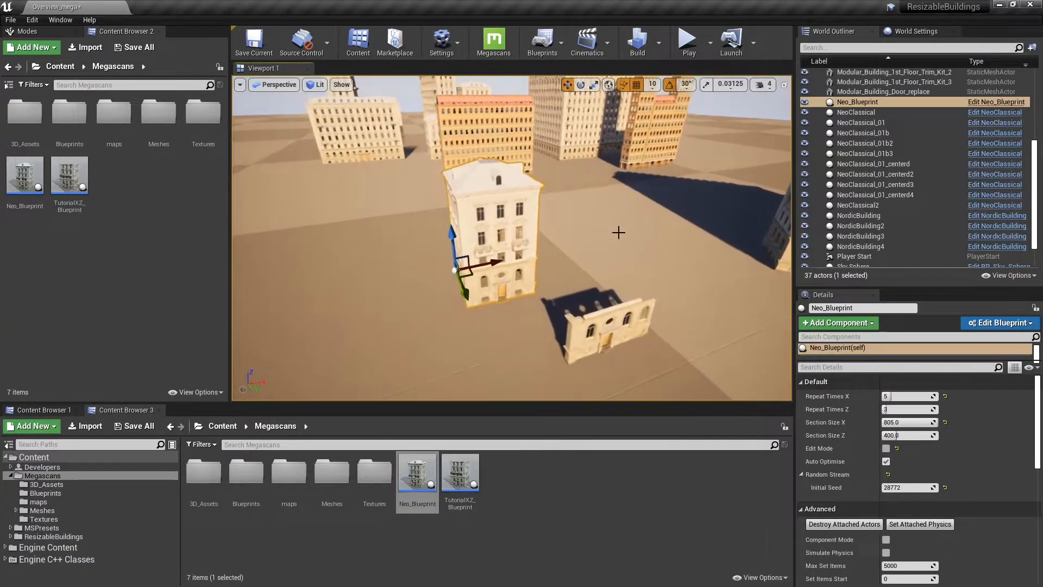
type("5")
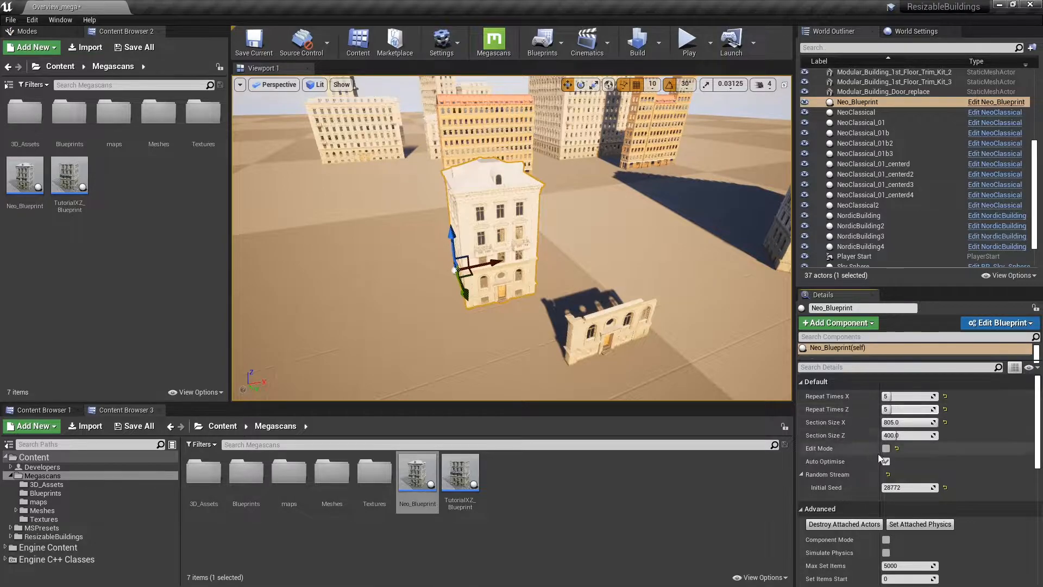
mouse_move(891, 396)
left_mouse_down()
mouse_move(936, 396)
mouse_move(904, 396)
left_mouse_up()
right_click_drag(552, 244, 557, 237)
right_click_drag(524, 273, 524, 274)
key("w")
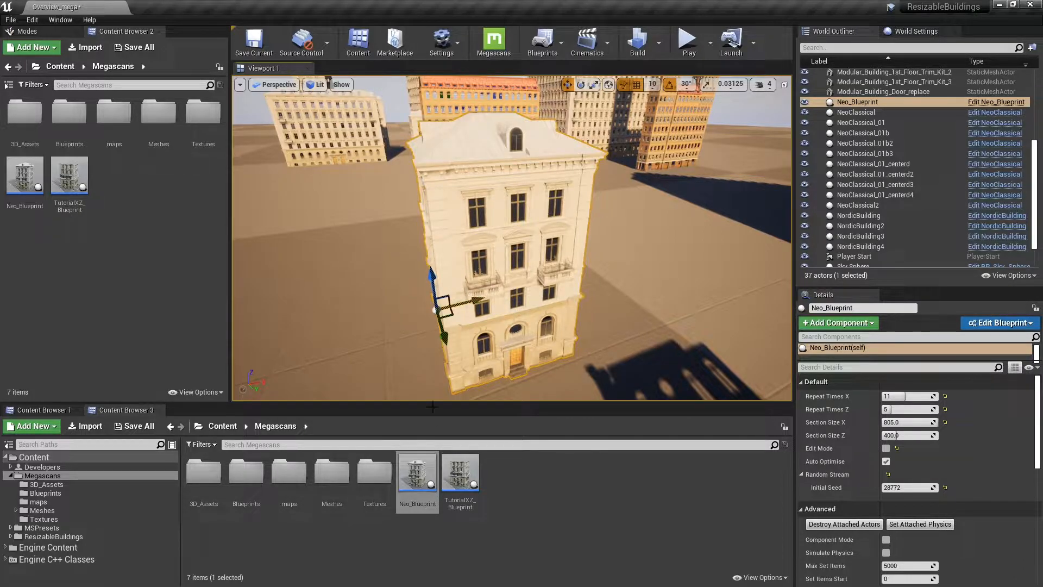
Reopen the Neo_Blueprint asset and examine the roof pieces on the building's front in its viewport
double_click(417, 472)
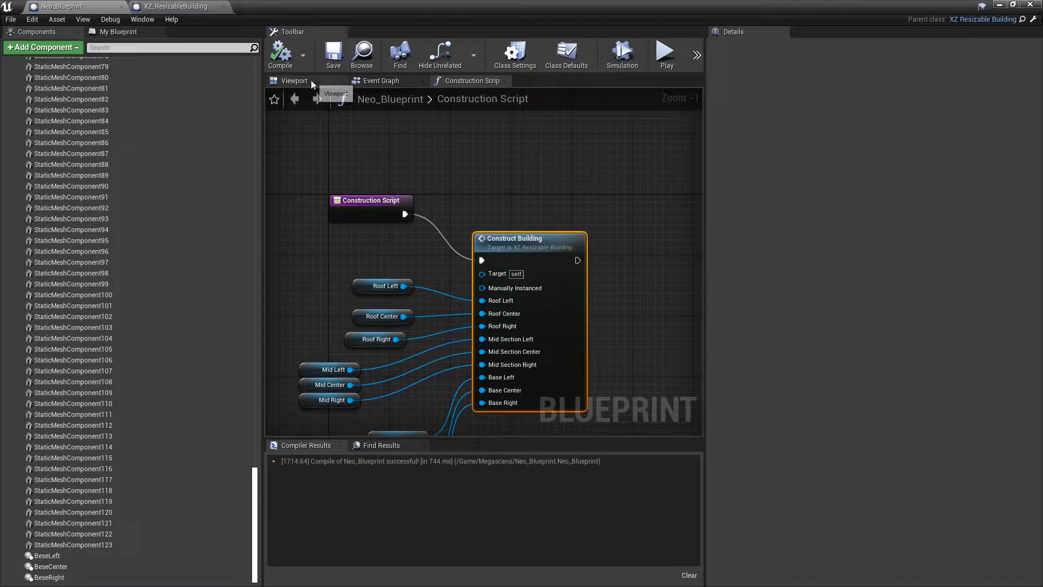
left_click(293, 80)
left_click_drag(256, 491, 270, 77)
left_click(478, 163)
right_click_drag(478, 163, 489, 113)
right_click_drag(408, 331, 391, 330)
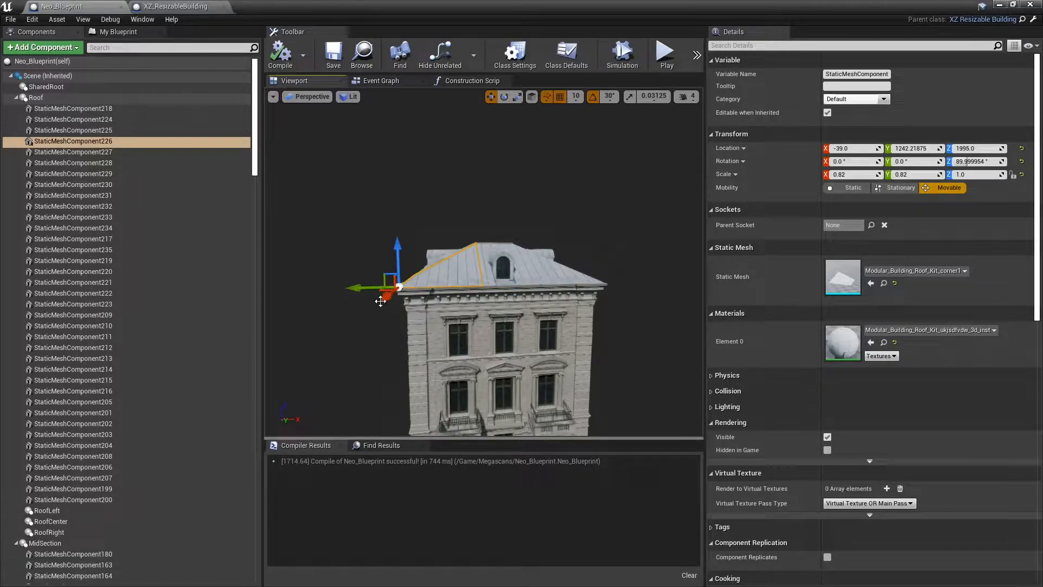
scroll(481, 303, "up", 3)
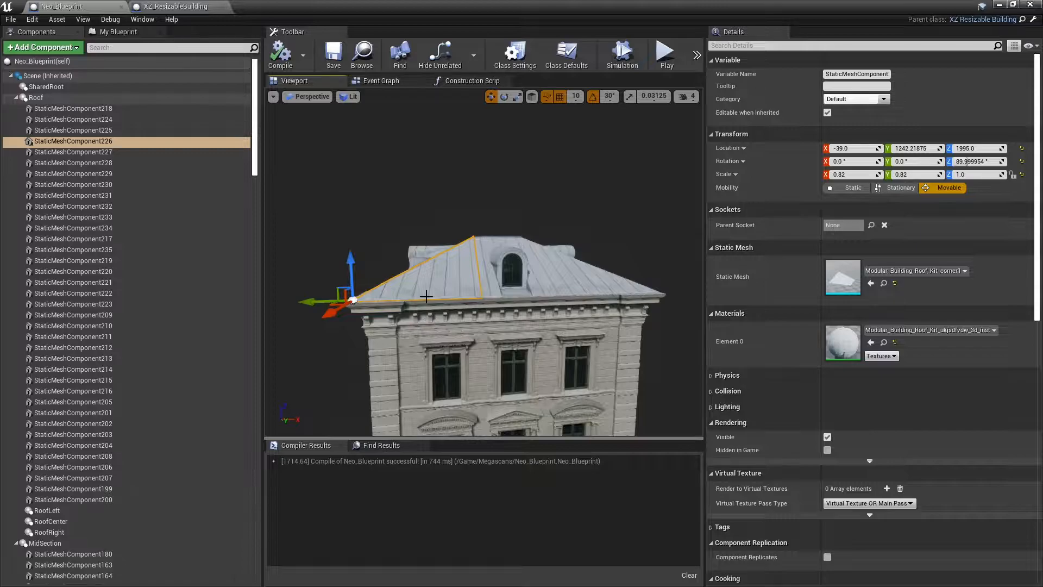
scroll(345, 335, "down", 5)
right_click_drag(346, 336, 343, 401)
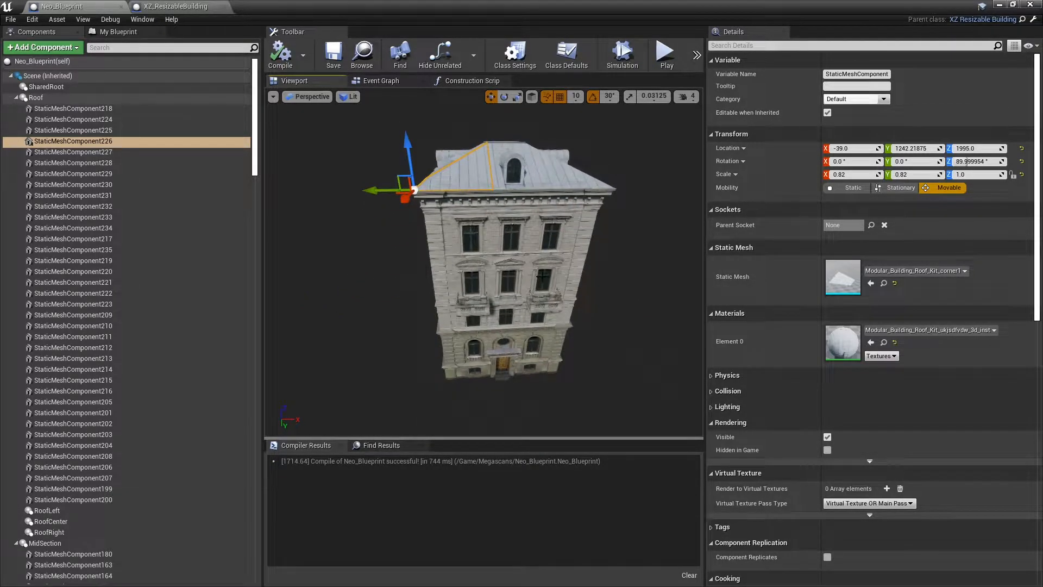
Select the roof corner and cornice pieces at the building's front left corner, StaticMeshComponent224 to 227
left_click(440, 201)
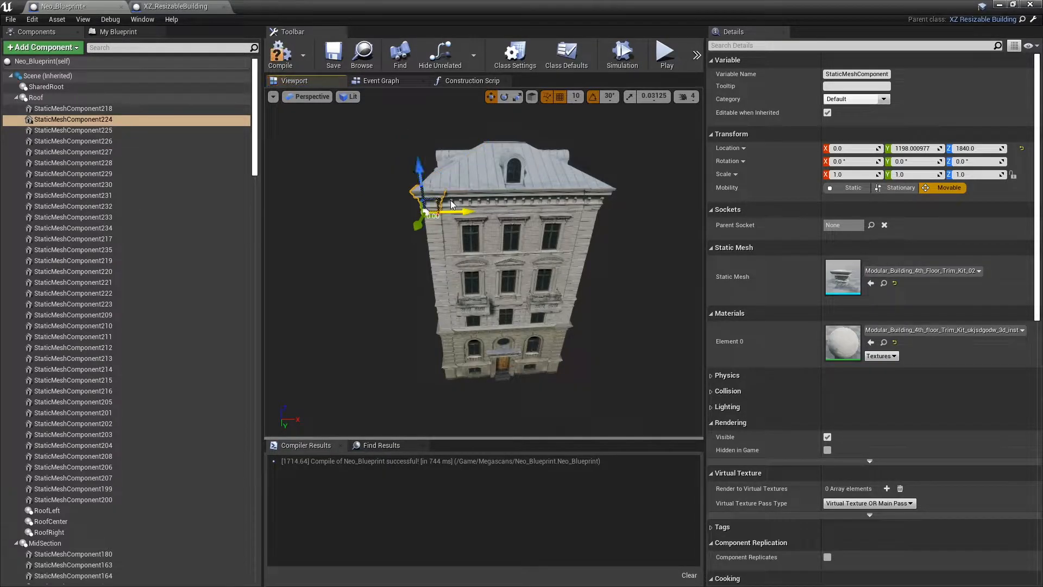
left_click(463, 201, "ctrl")
left_click(458, 188, "ctrl")
scroll(458, 188, "up", 5)
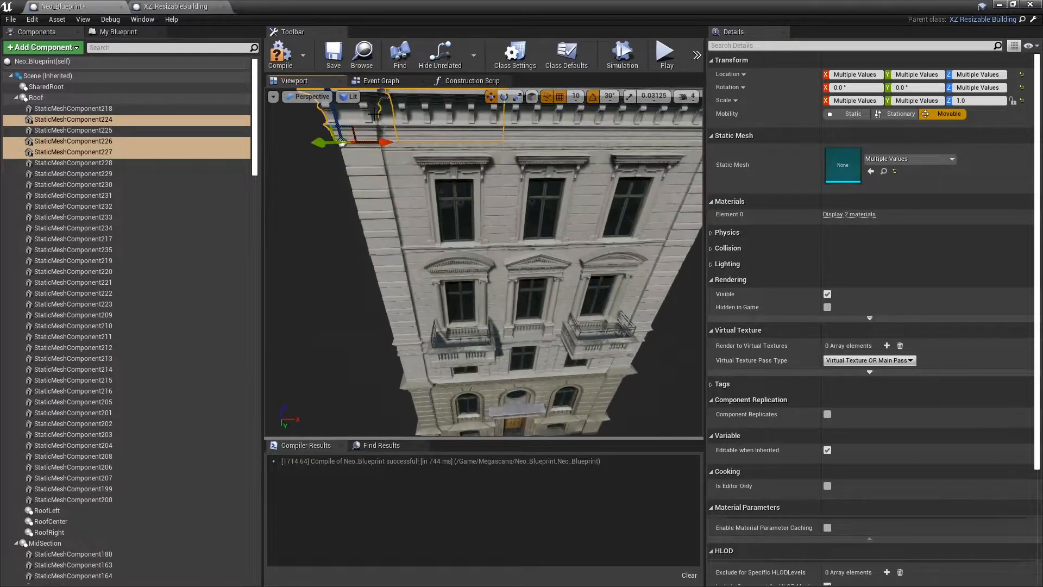
left_click(390, 135, "ctrl")
left_click(391, 131, "ctrl")
left_click(389, 128, "ctrl")
right_click_drag(330, 253, 330, 202)
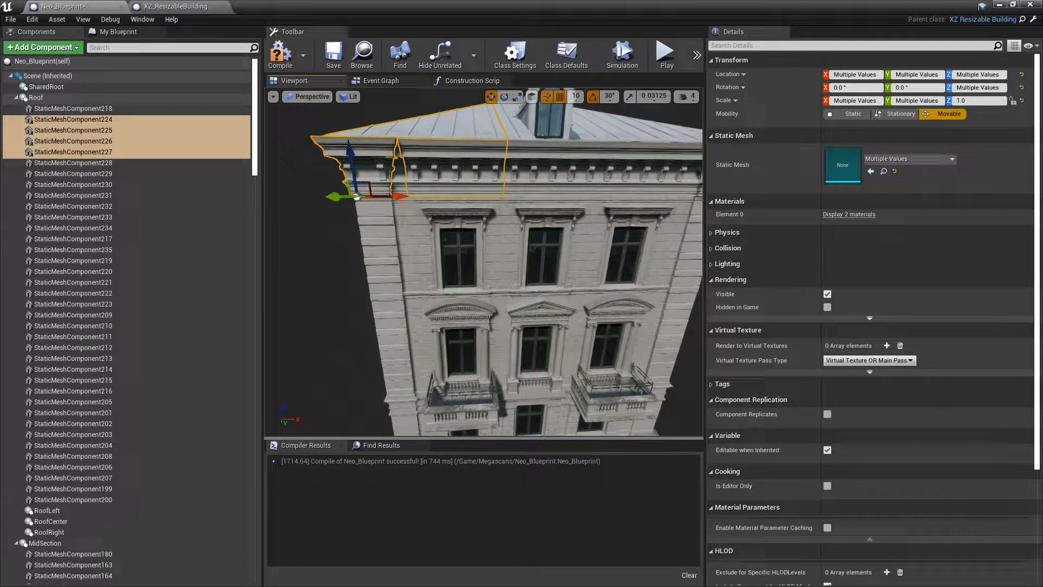
right_click_drag(330, 203, 538, 203)
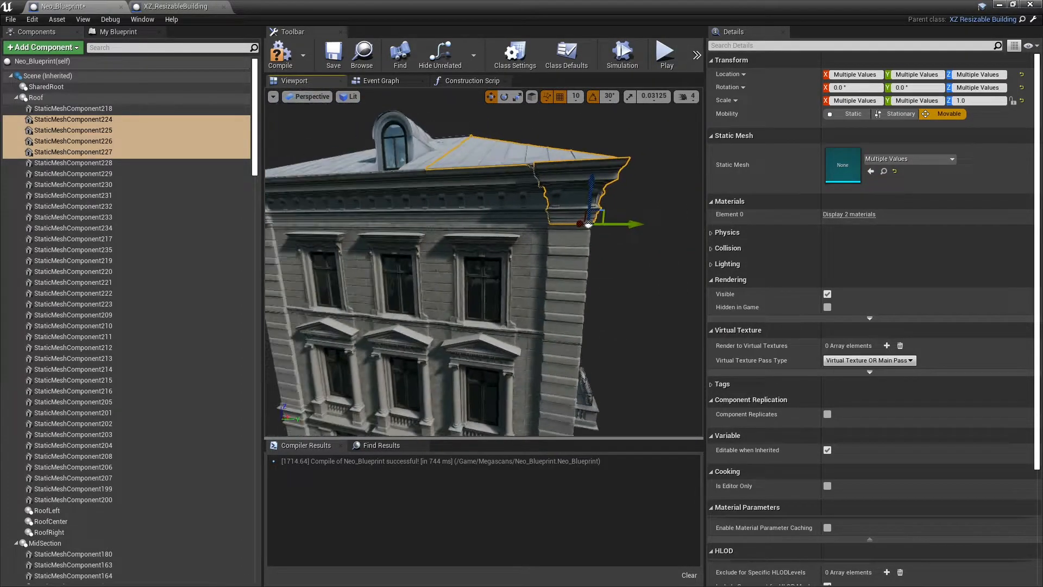
Extend the selection with the roof, dormer window and cornice pieces along the building's left side
left_click(491, 184, "ctrl")
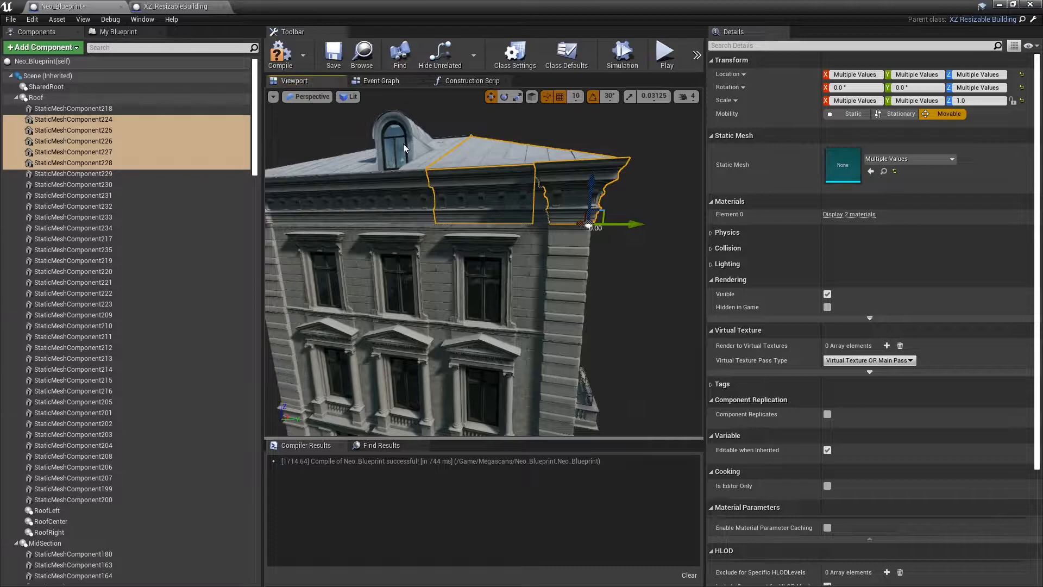
left_click(404, 148, "ctrl")
left_click(405, 162, "ctrl")
left_click(399, 188, "ctrl")
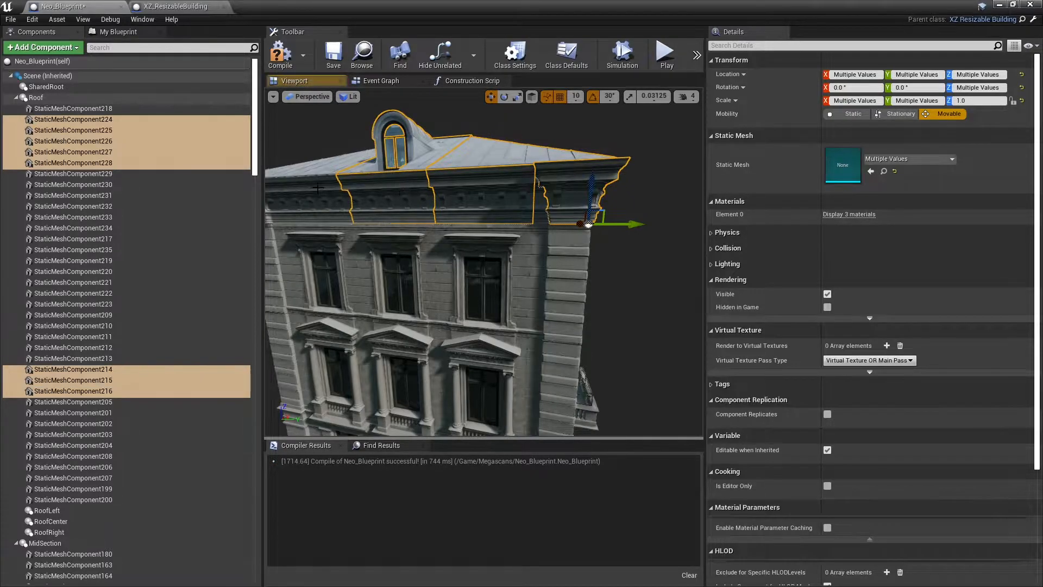
left_click(317, 187, "ctrl")
left_click(324, 168, "ctrl")
Add the rear left corner's cornice and trim pieces to the selection: StaticMeshComponent203, 204 and 207
right_click_drag(338, 268, 468, 274)
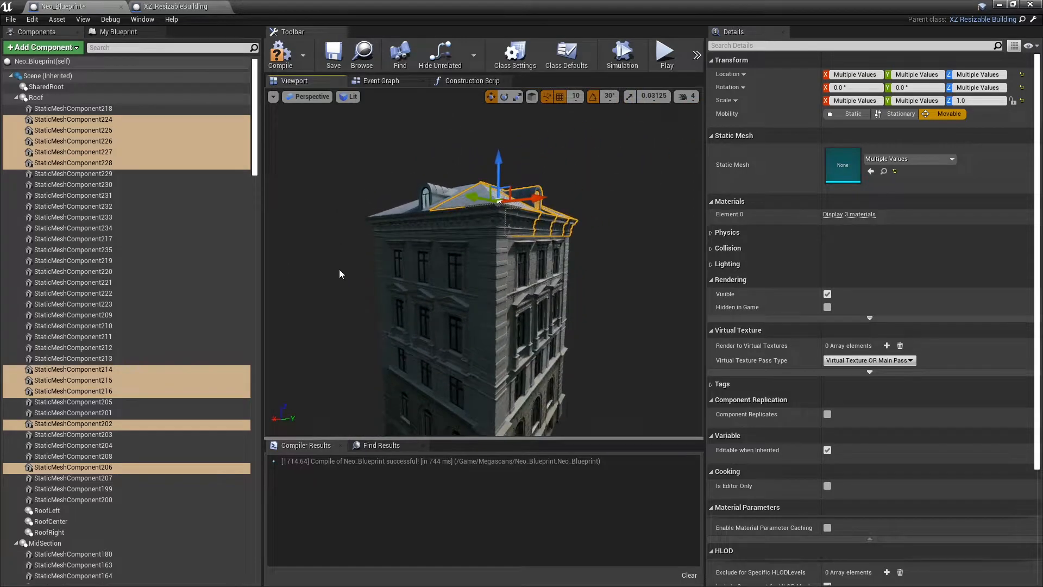
left_click(497, 222, "ctrl")
left_click(437, 231, "ctrl")
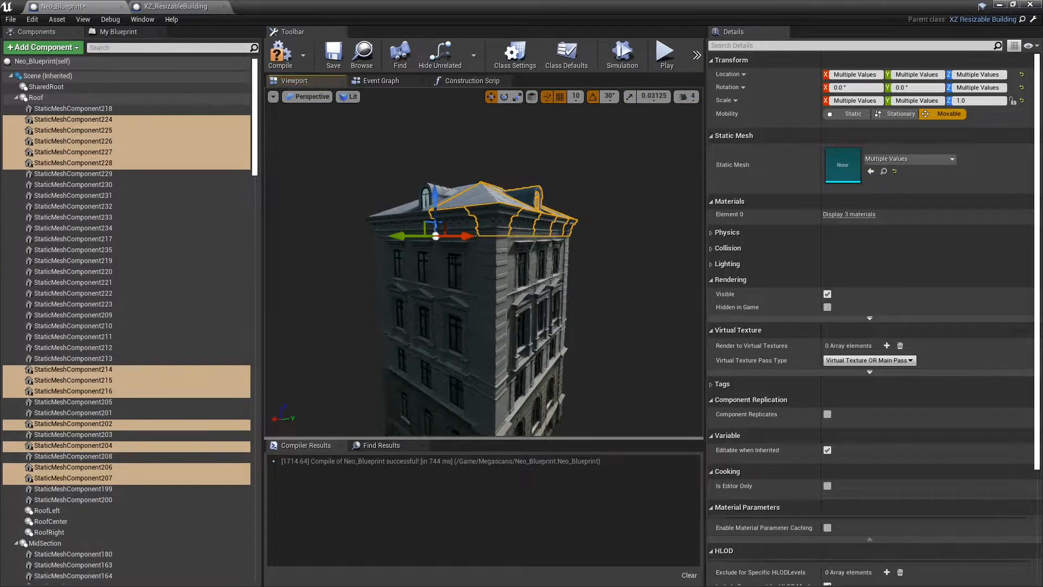
left_click(442, 228, "ctrl")
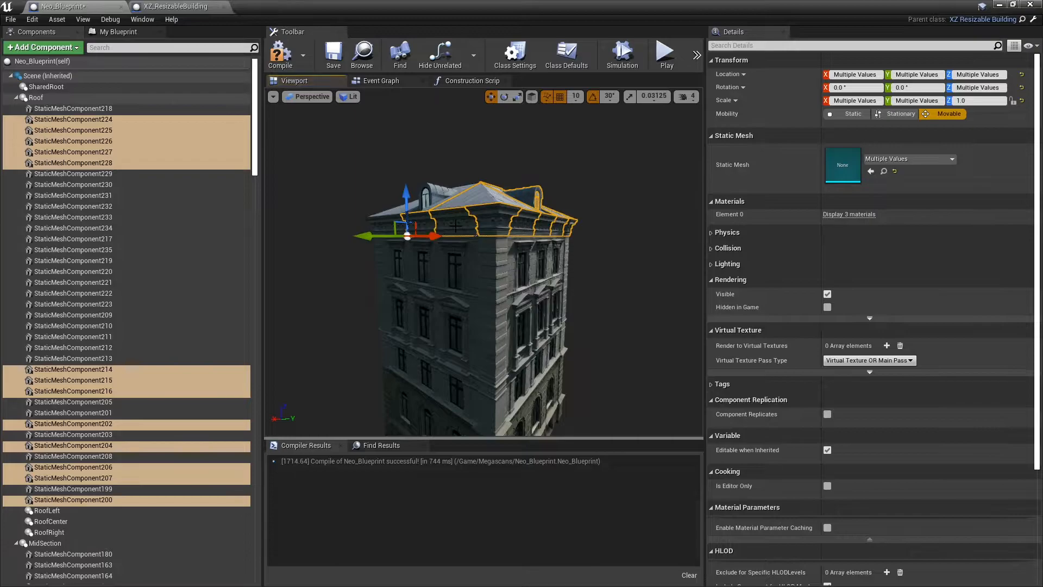
left_click(416, 224, "ctrl")
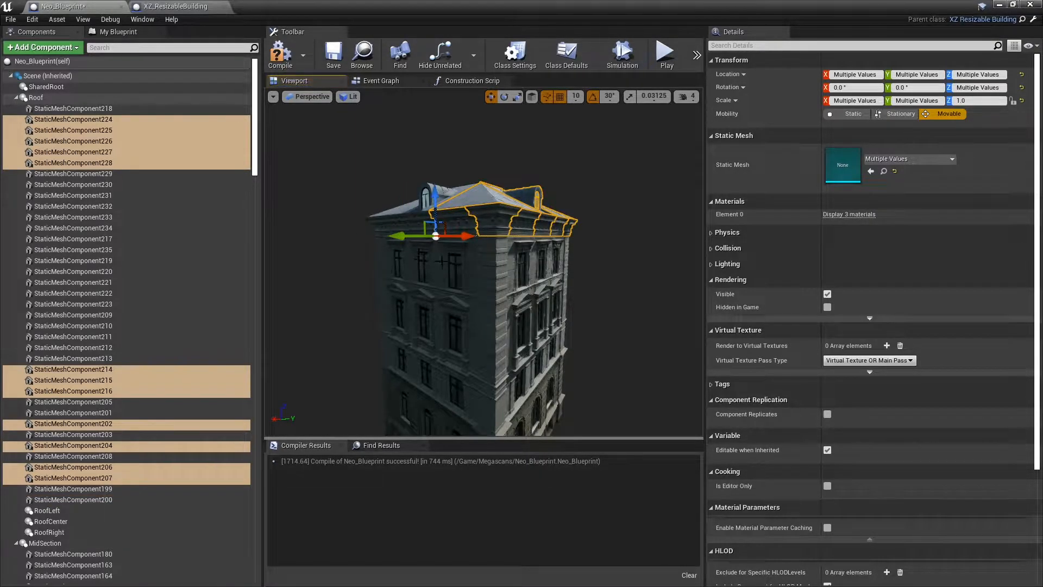
scroll(441, 262, "up", 5)
left_click(459, 128, "ctrl")
left_click(453, 146, "ctrl")
right_click_drag(451, 150, 565, 96)
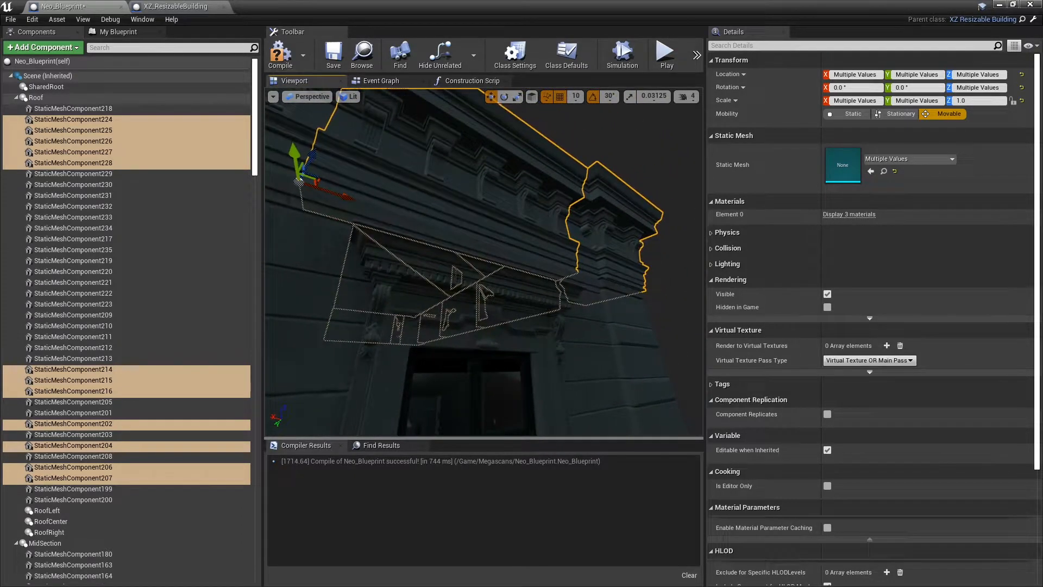
left_click(583, 225, "ctrl")
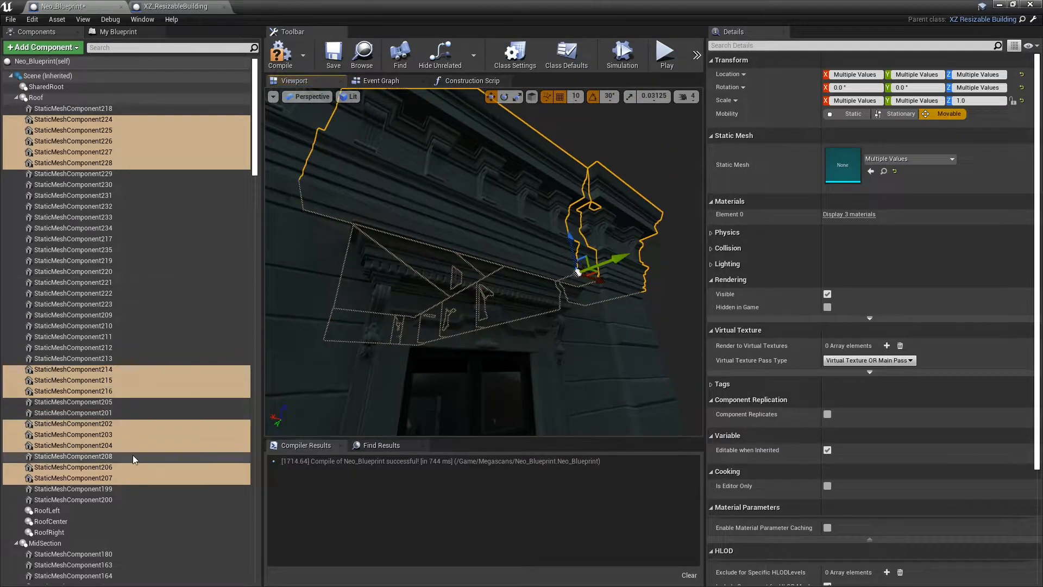
right_click_drag(492, 365, 355, 417)
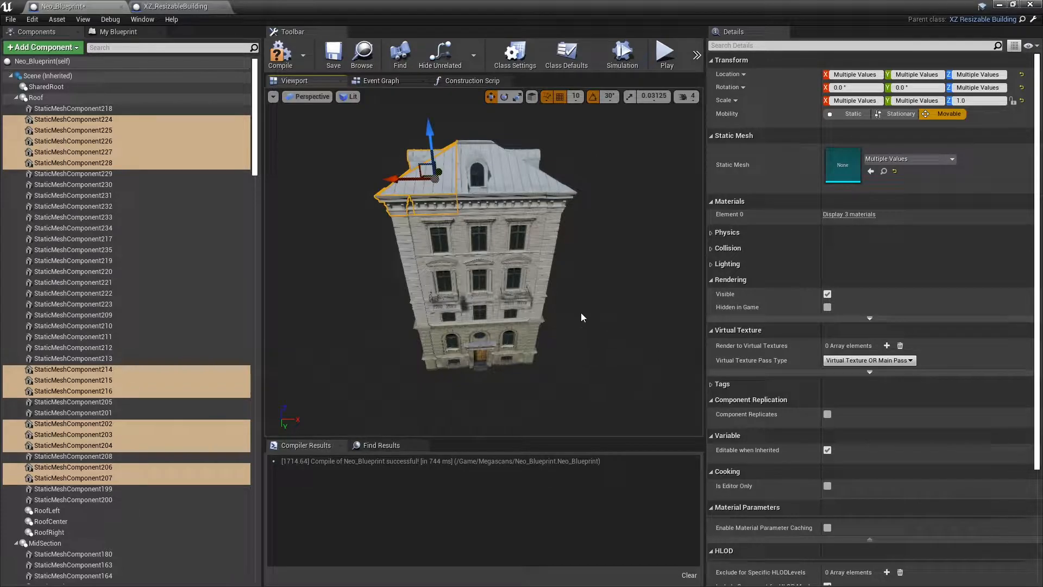
Attach the selected left roof pieces to the RoofLeft component and turn off their visibility
left_click(114, 482)
left_click_drag(114, 482, 109, 512)
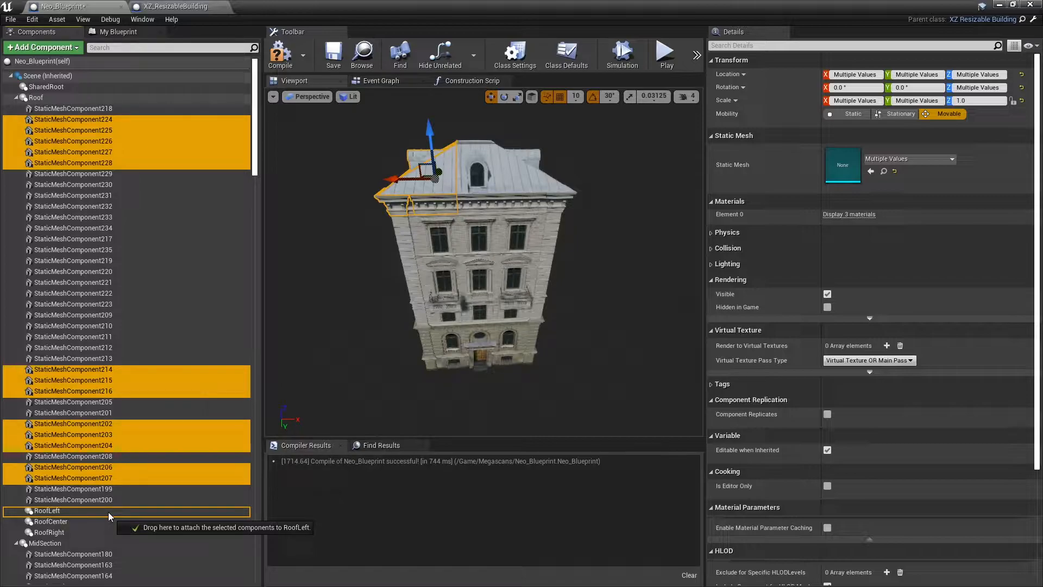
left_click_drag(109, 512, 109, 511)
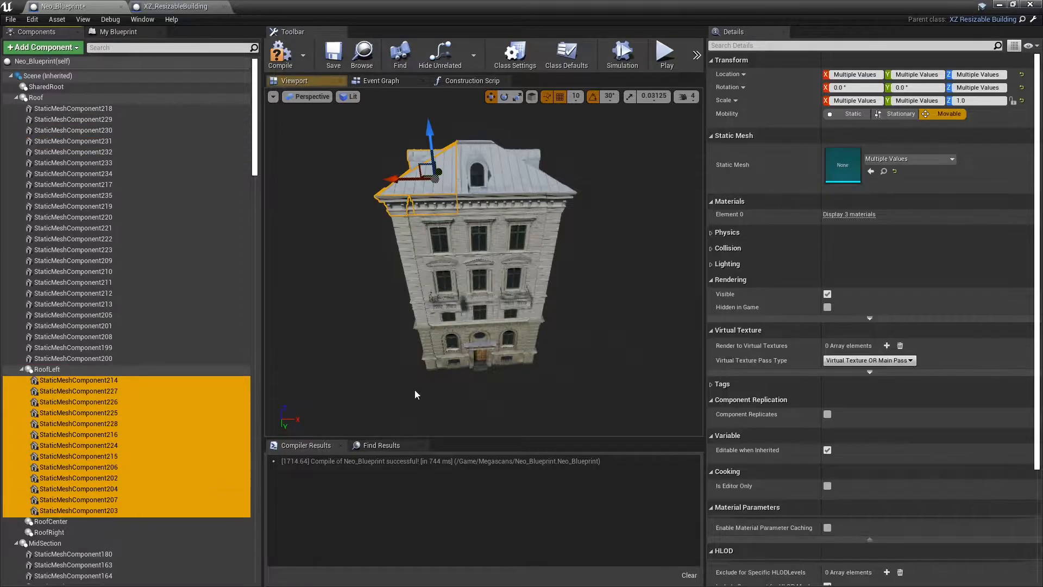
left_click(827, 295)
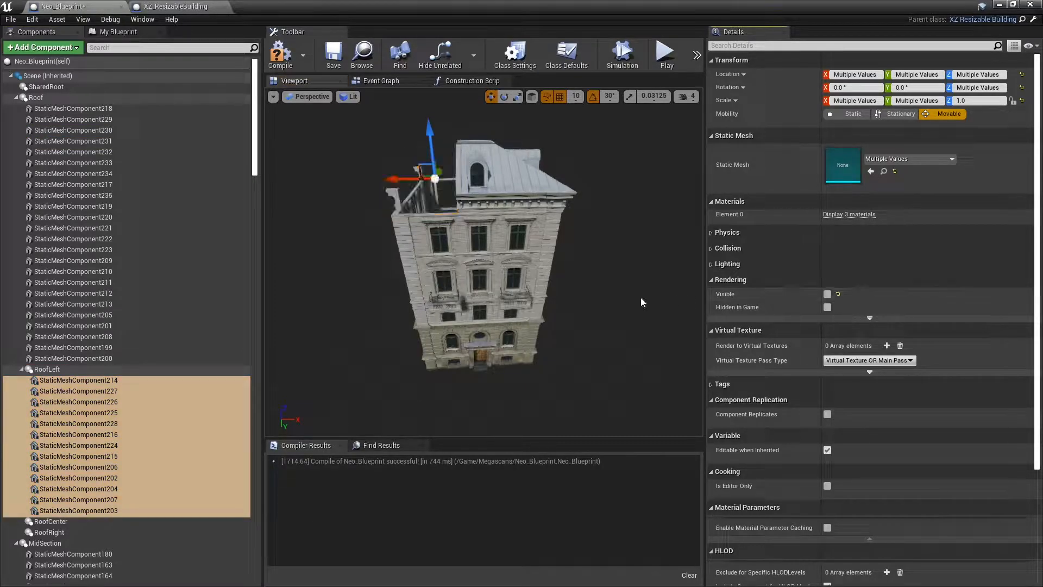
Attach the two trim pieces left over on the left side, StaticMeshComponent205 and 229, to RoofLeft
right_click_drag(659, 298, 659, 298)
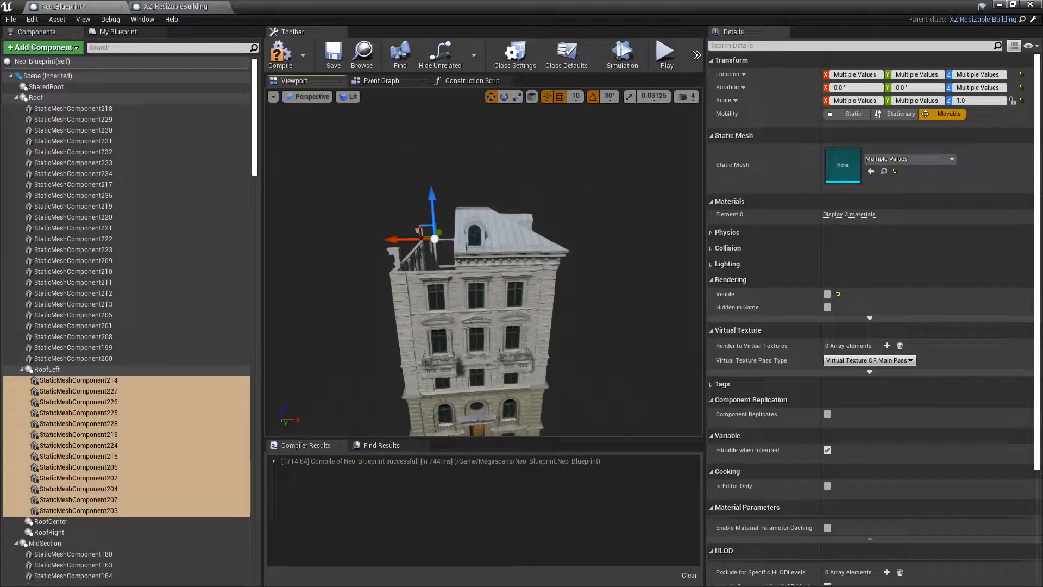
right_click_drag(545, 281, 545, 281)
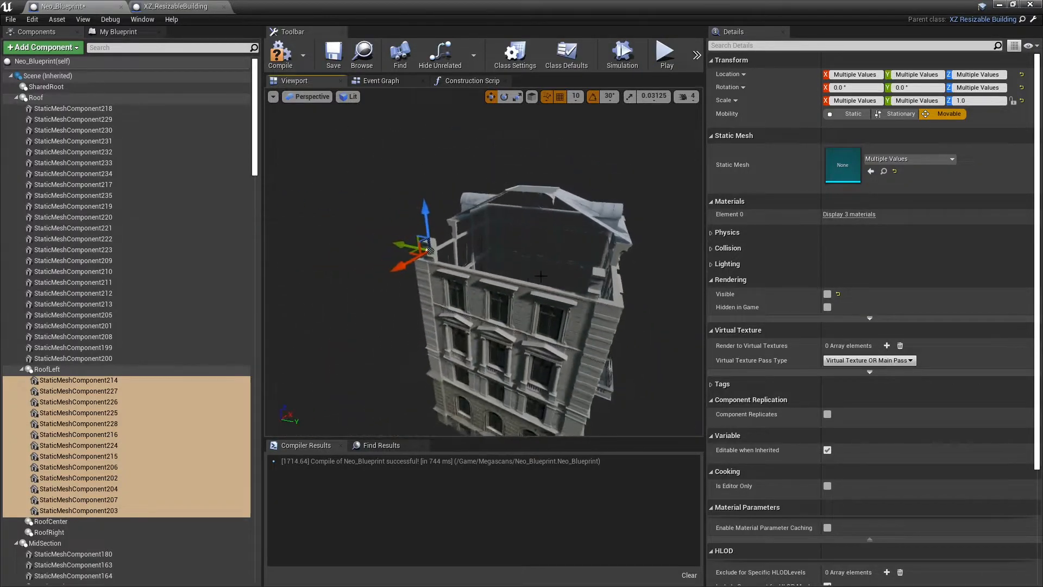
left_click(430, 245)
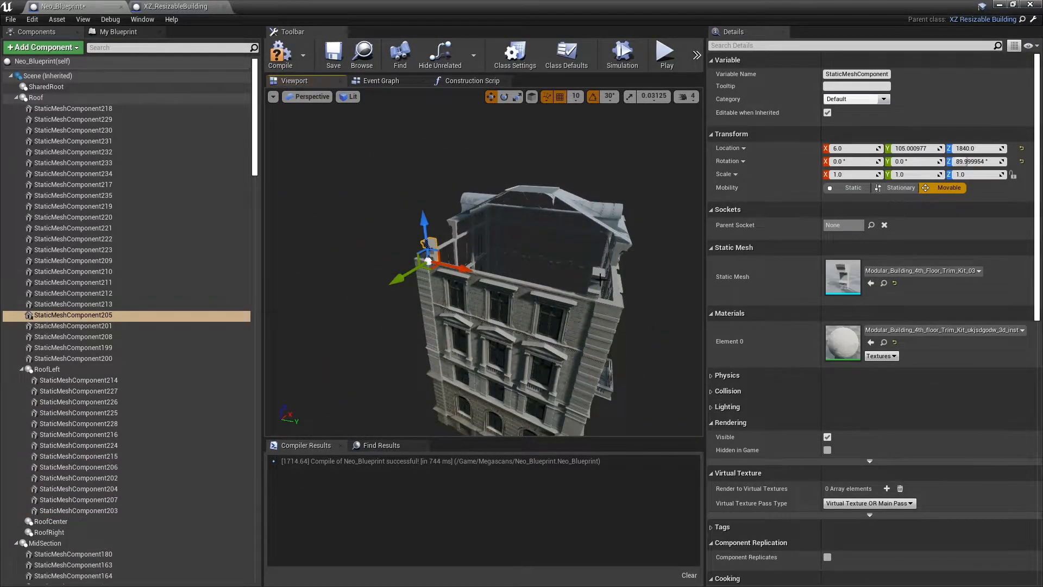
left_click(595, 285, "ctrl")
left_click_drag(74, 315, 64, 371)
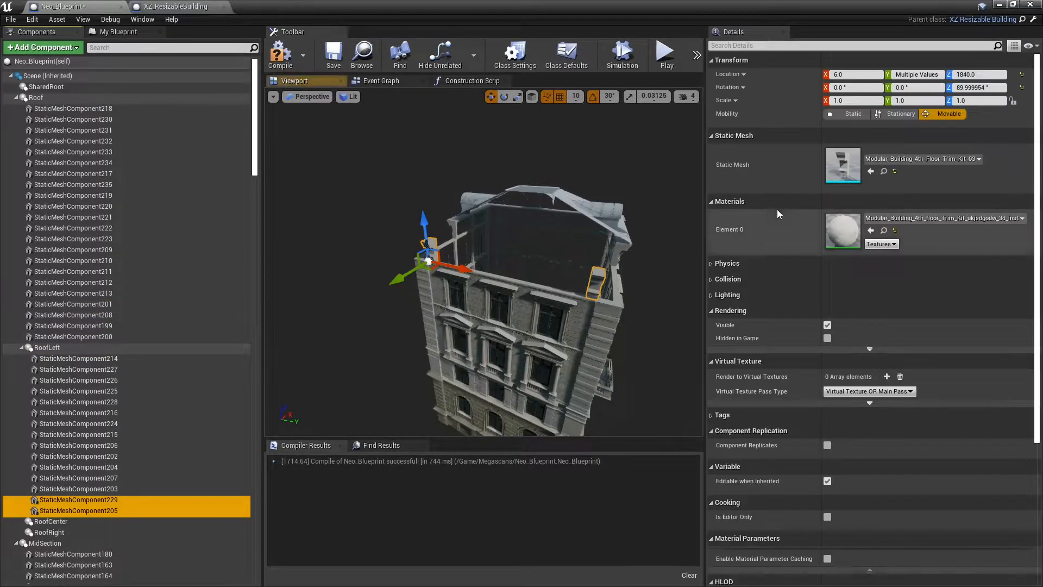
Turn off visibility of the two leftover RoofLeft trim pieces and select the front roof, dormer window and trim meshes of the center section
left_click(827, 325)
mouse_move(465, 336)
right_mouse_down()
mouse_move(535, 297)
mouse_move(471, 343)
right_mouse_up()
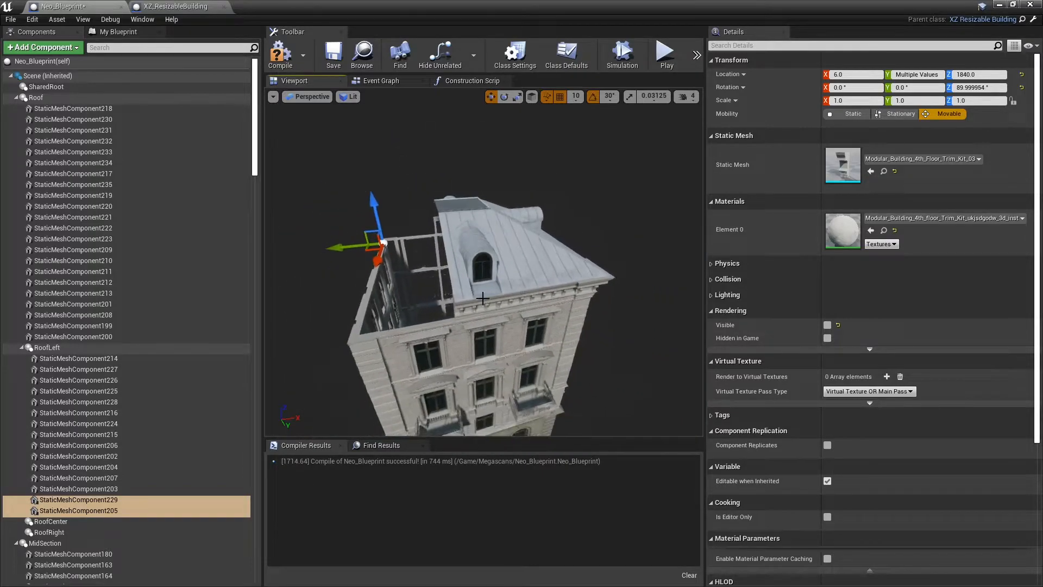
left_click(483, 298)
left_click(468, 276, "ctrl")
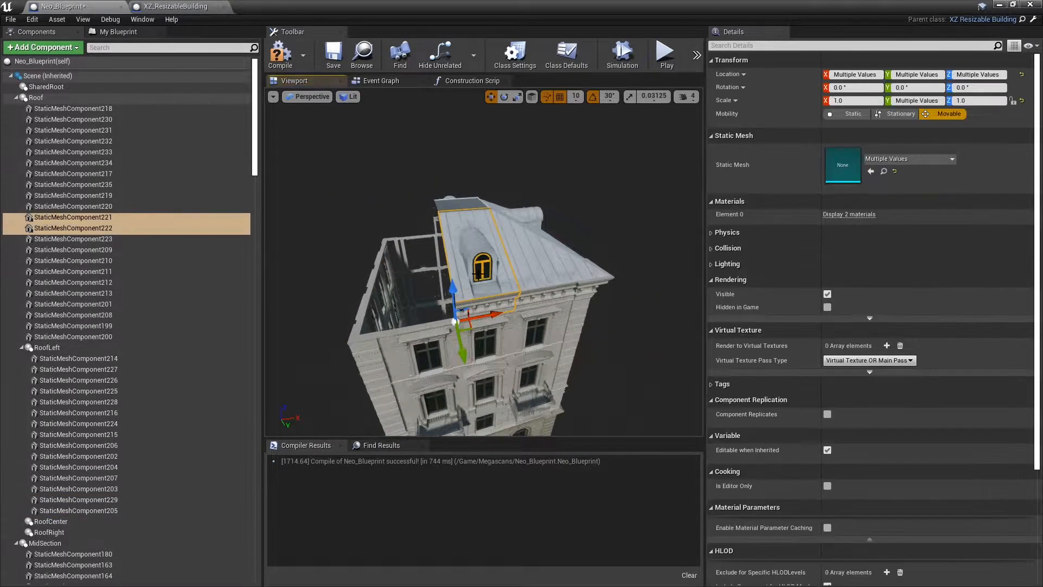
left_click(481, 268, "ctrl")
Add the center section's flat top and rear roof, dormer window and cornice pieces to the selection: StaticMeshComponent217, 199, 200 and 201
right_click_drag(429, 308, 597, 297)
left_click(448, 248, "ctrl")
scroll(400, 305, "up", 5)
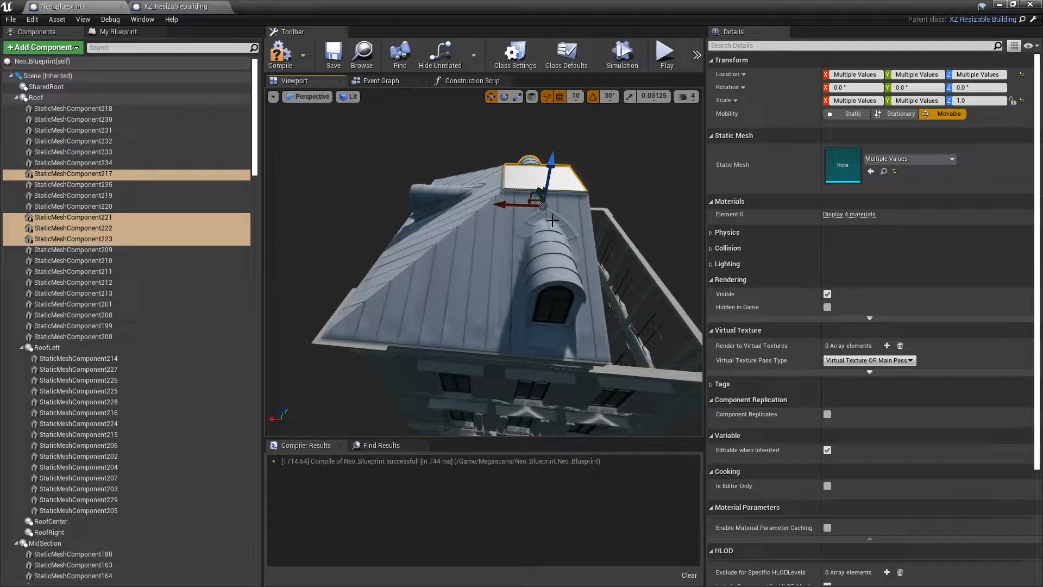
left_click(551, 239, "ctrl")
left_click(554, 302, "ctrl")
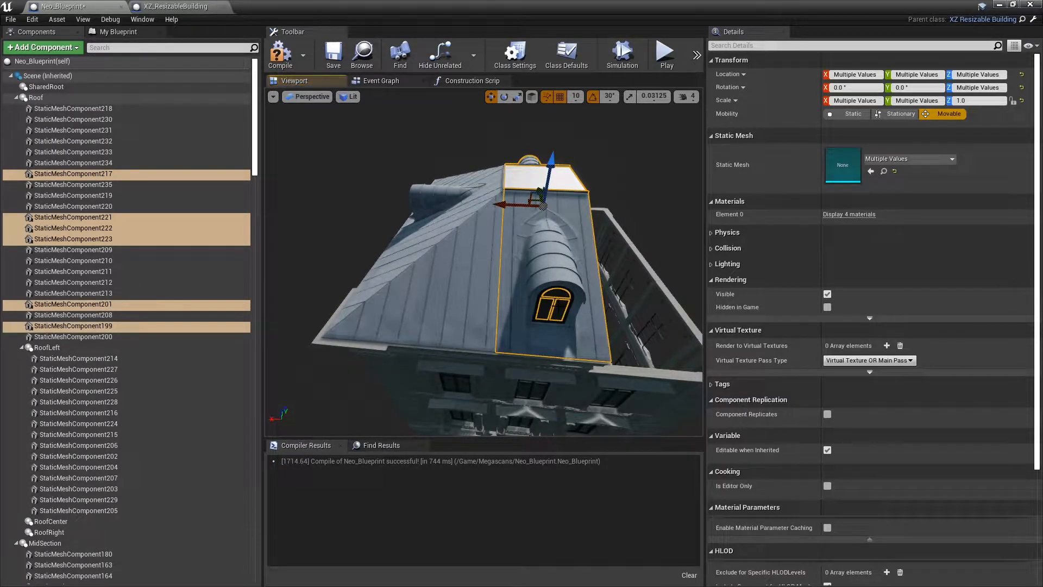
left_click(539, 364, "ctrl")
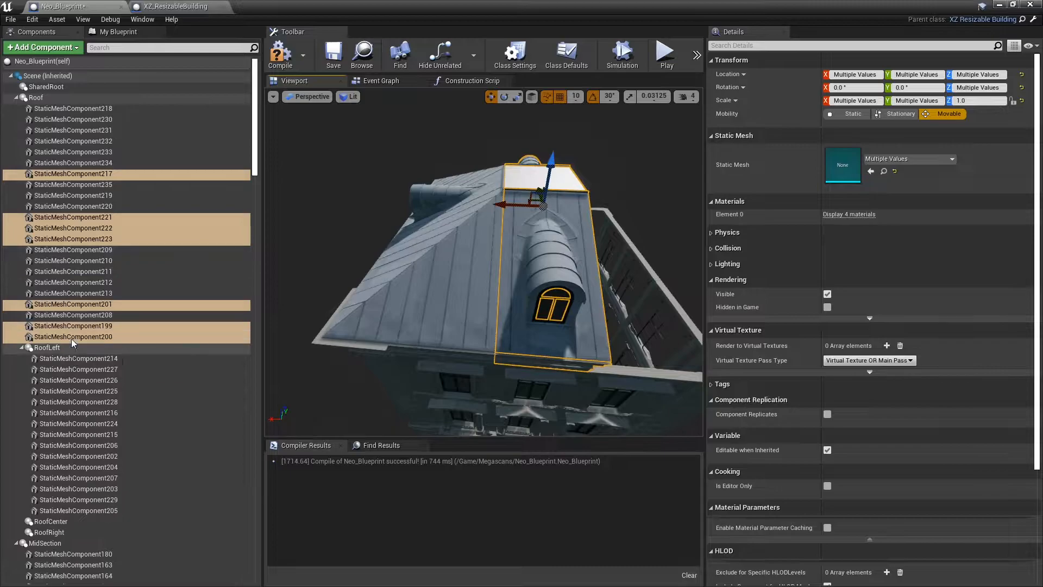
Attach the selected center roof pieces to the RoofCenter component and turn off their visibility
left_click_drag(70, 341, 69, 520)
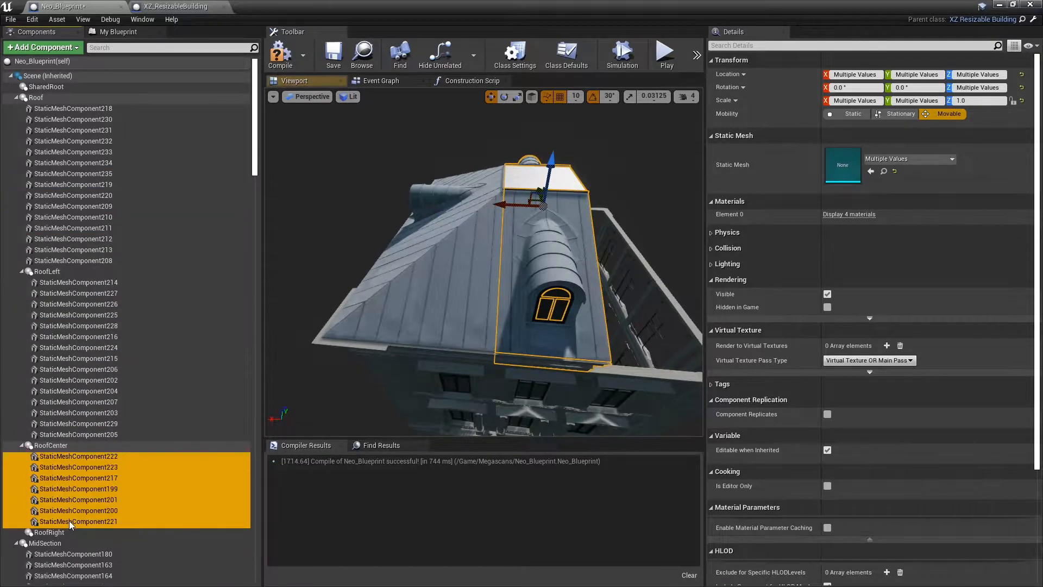
right_click_drag(314, 398, 348, 370)
left_click_drag(347, 370, 806, 367, "alt")
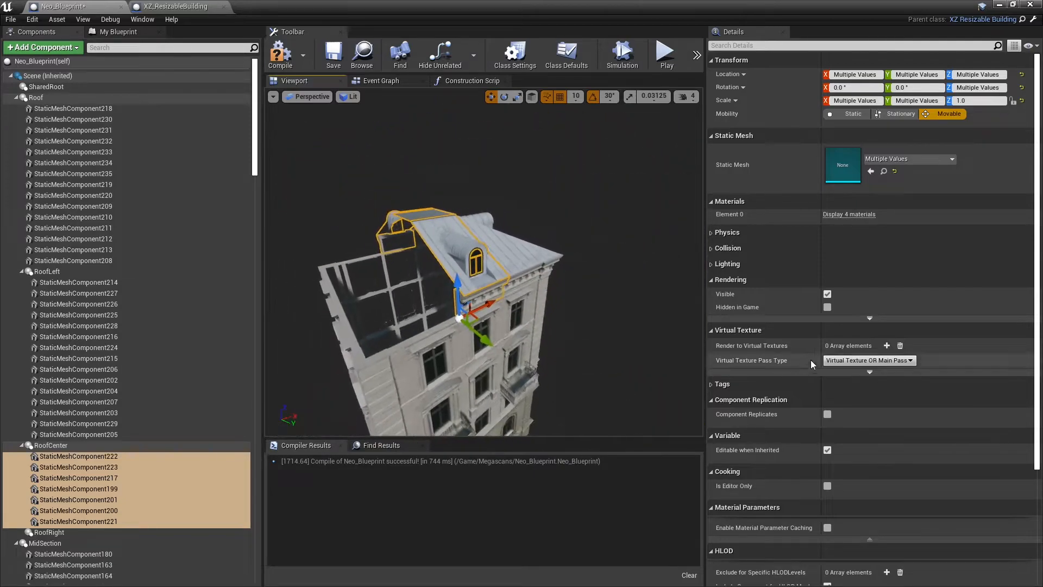
left_click(827, 294)
key("ctrl+z")
Attach all roof meshes still directly under Roof, StaticMeshComponent218 through 208, to RoofRight and turn off their visibility
left_click(145, 109)
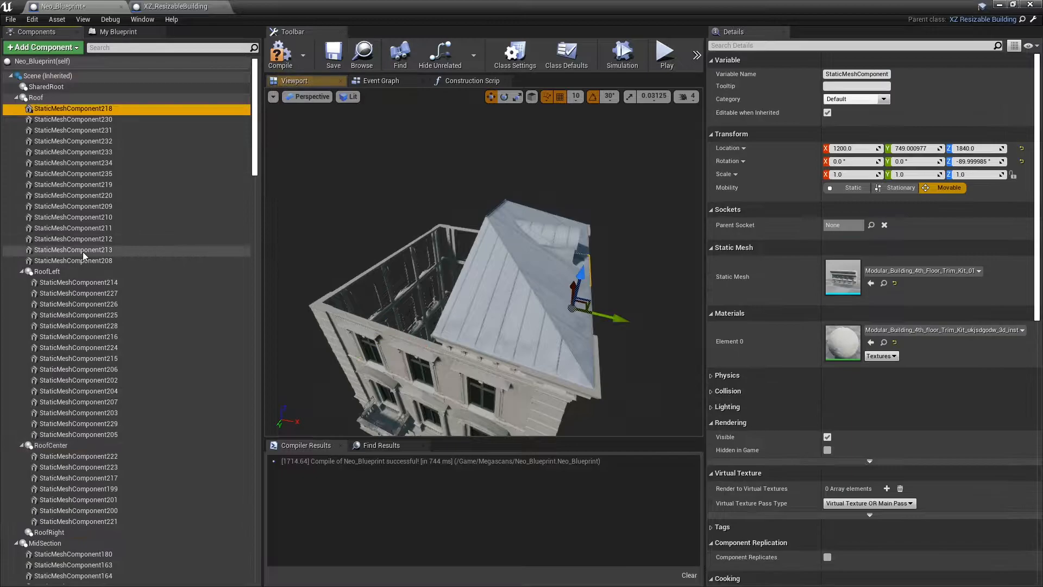
left_click(86, 261, "shift")
left_click_drag(87, 262, 88, 531)
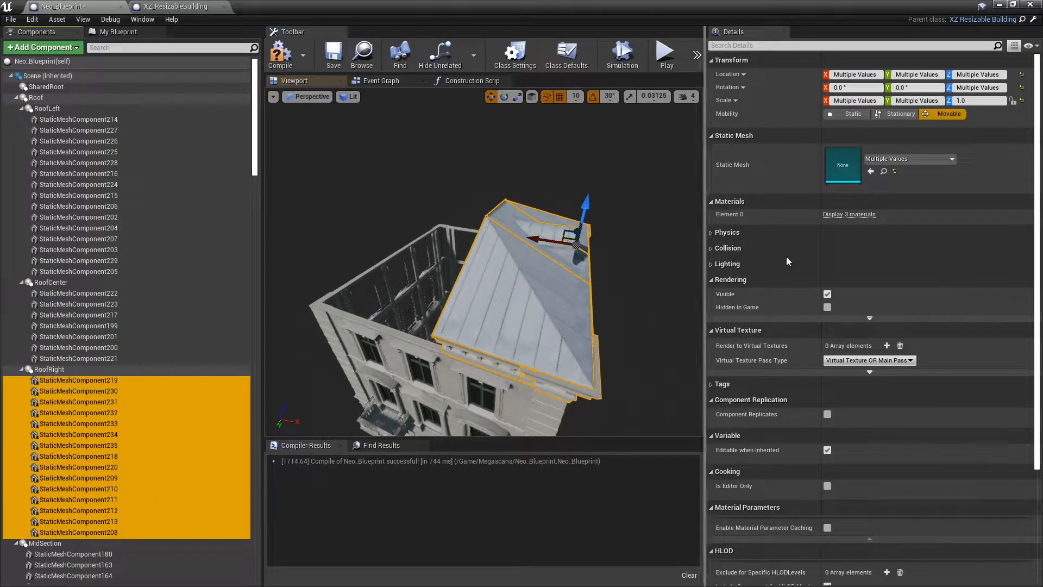
left_click(827, 294)
Save the blueprint and turn visibility back on for RoofLeft, RoofCenter, RoofRight and all their meshes
right_click_drag(483, 261, 596, 312)
left_click(333, 52)
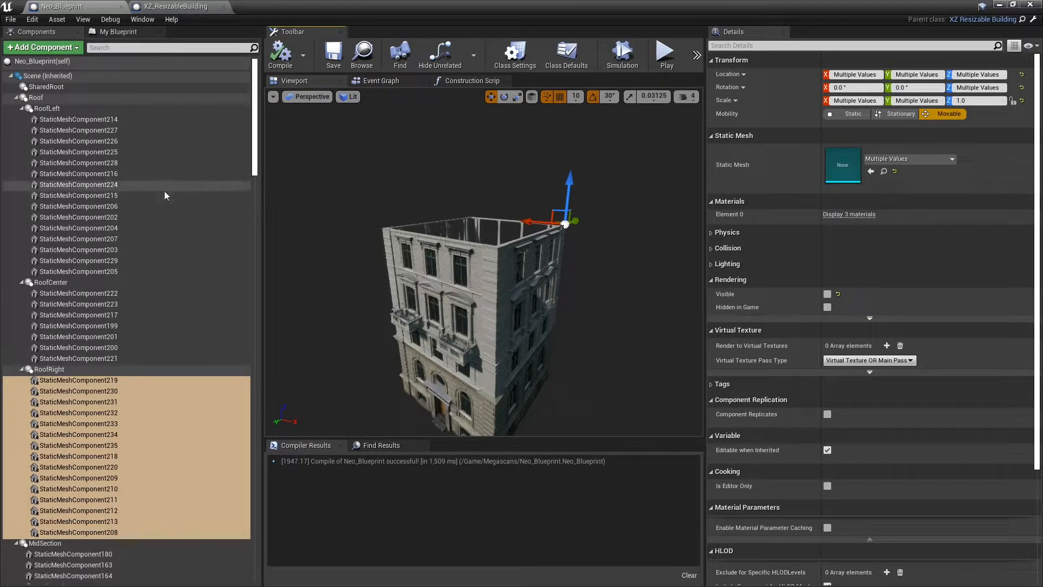
left_click(100, 109)
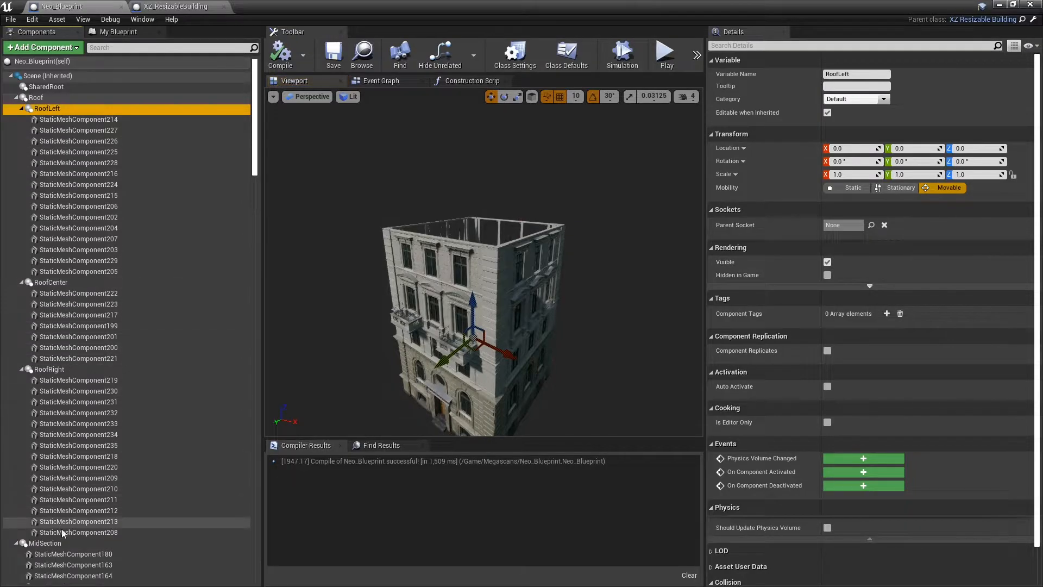
left_click(63, 532, "shift")
left_click(827, 150)
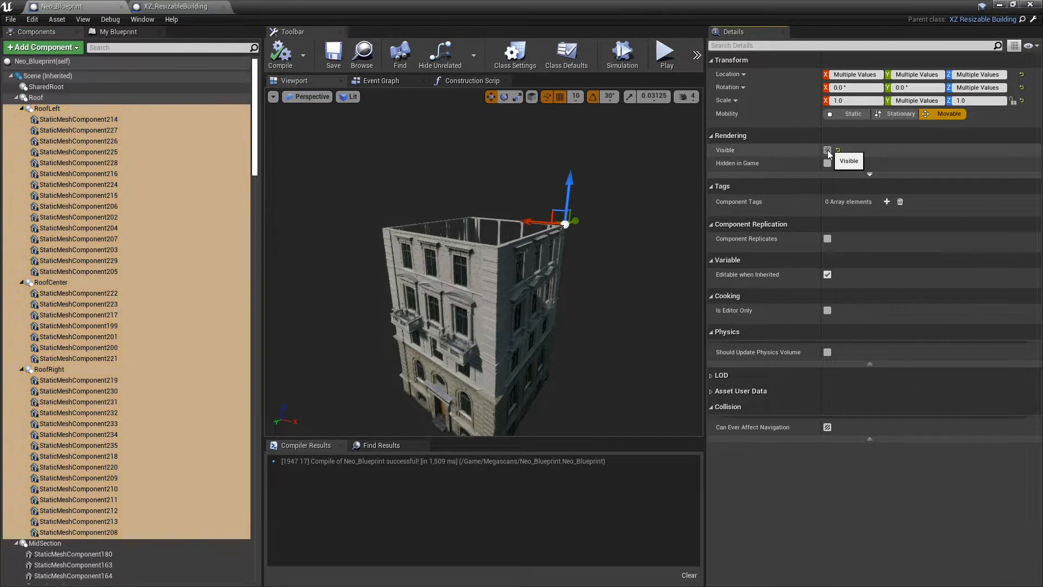
left_click(827, 150)
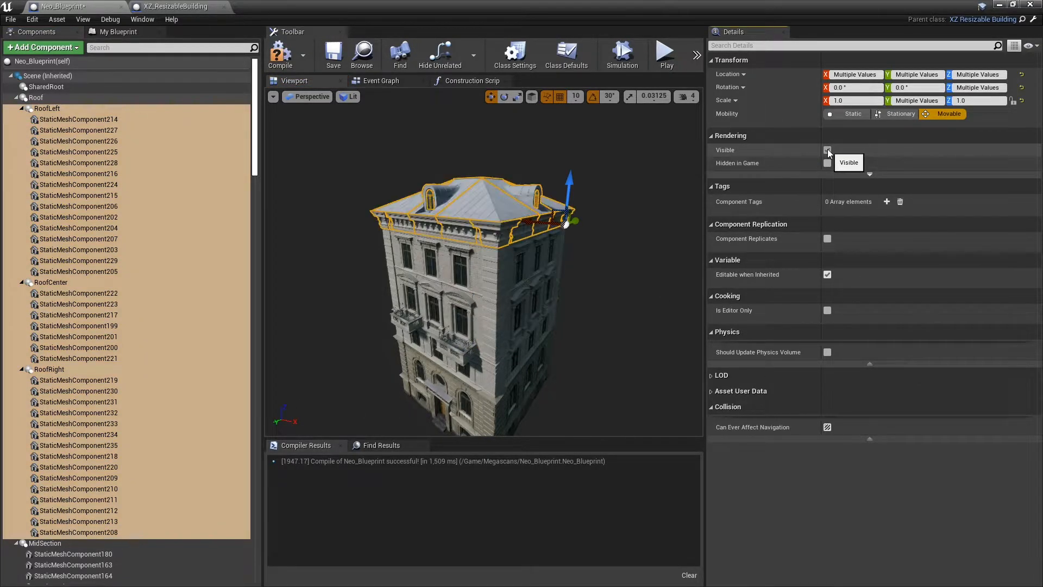
Compile and save the blueprint with the sorted roof sections
right_click_drag(590, 270, 590, 240)
left_click(286, 59)
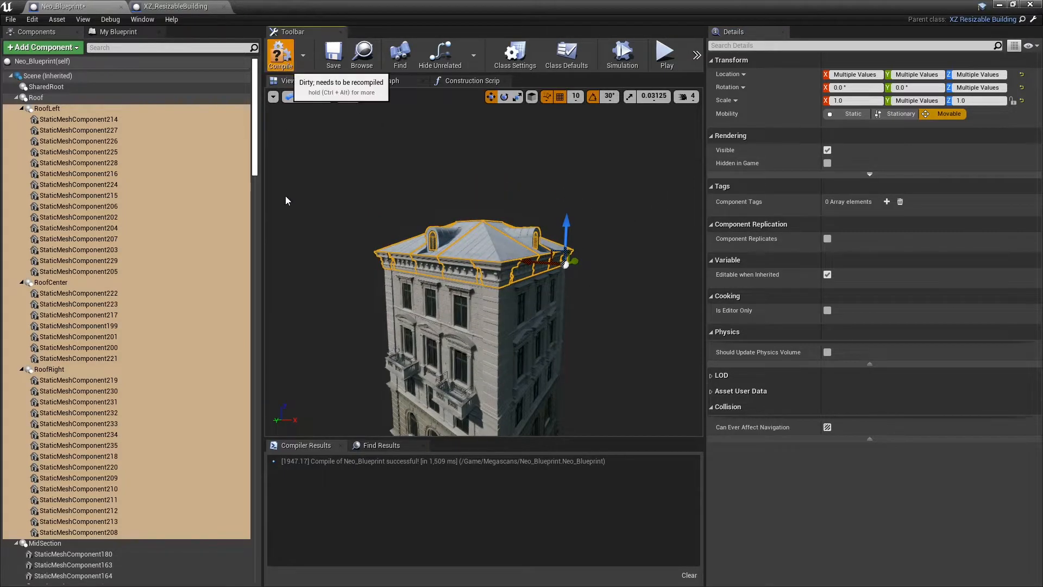
left_click(333, 57)
right_click_drag(344, 213, 344, 204)
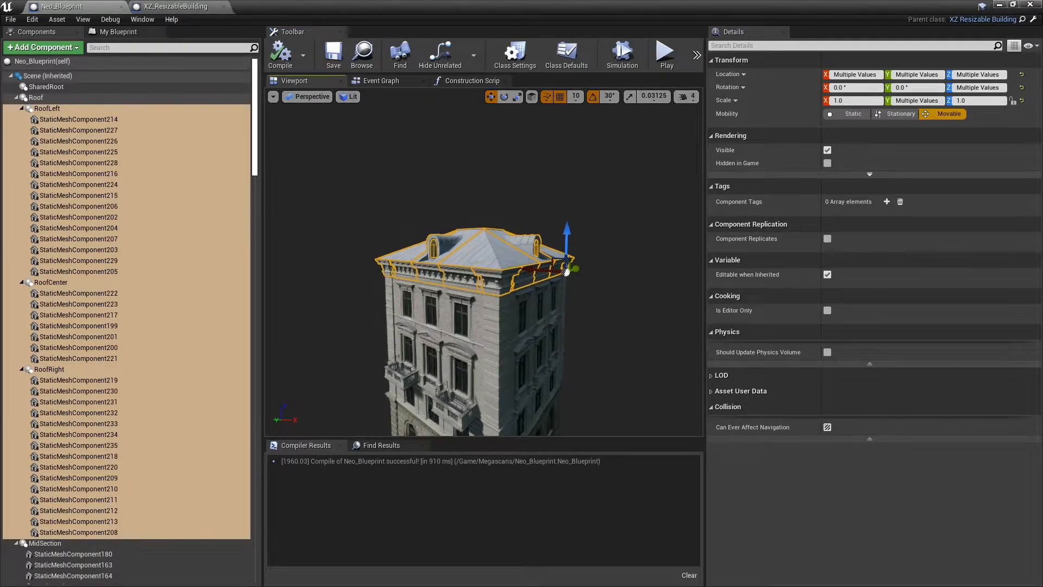
key("f")
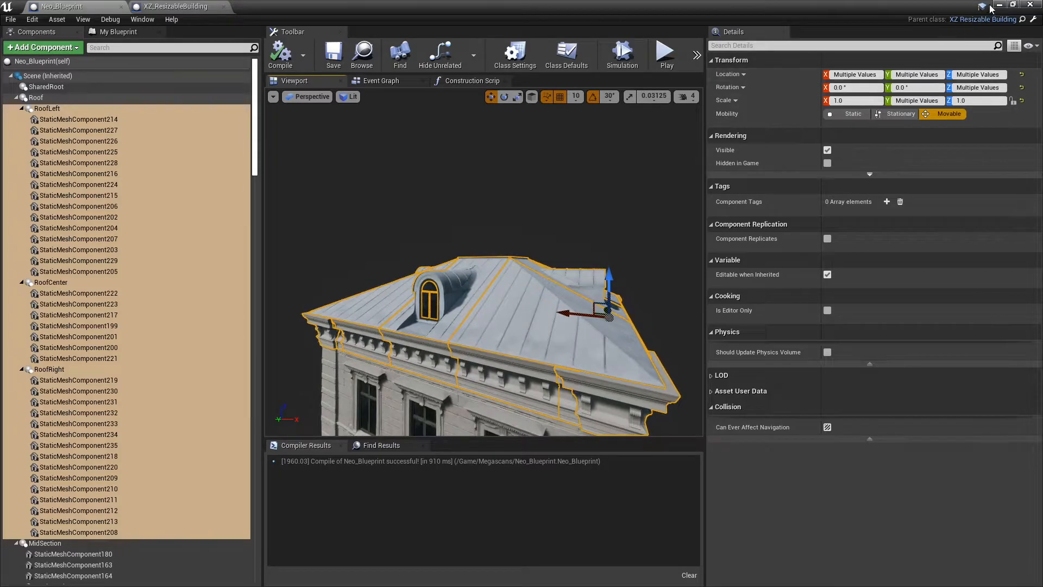
Switch to the level editor and set the Neo_Blueprint instance's Repeat Times X to 4 and Section Size X to 300
left_click(998, 5)
right_click_drag(598, 272, 608, 136)
key("s")
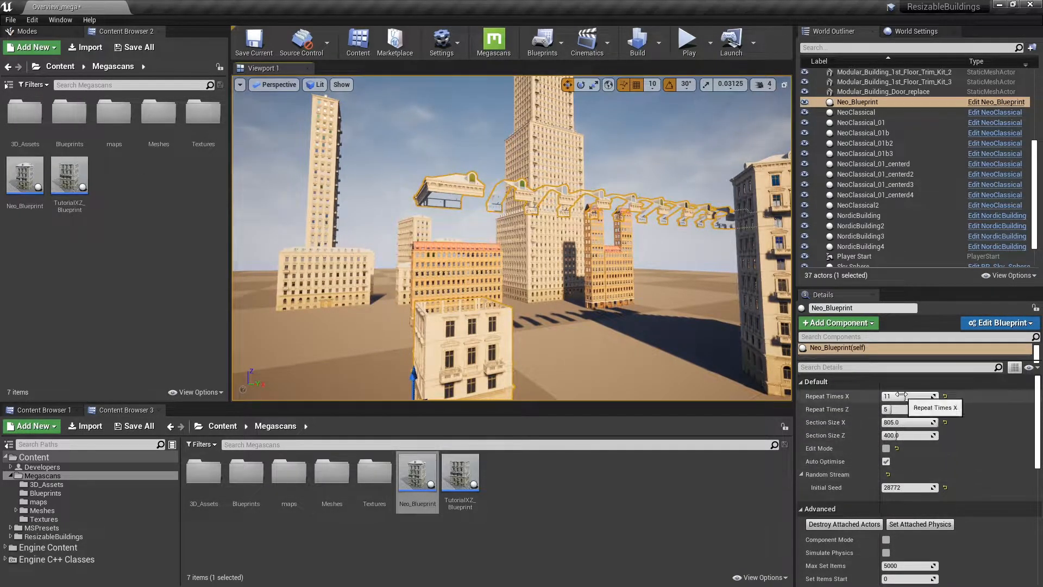
left_click_drag(905, 396, 888, 396)
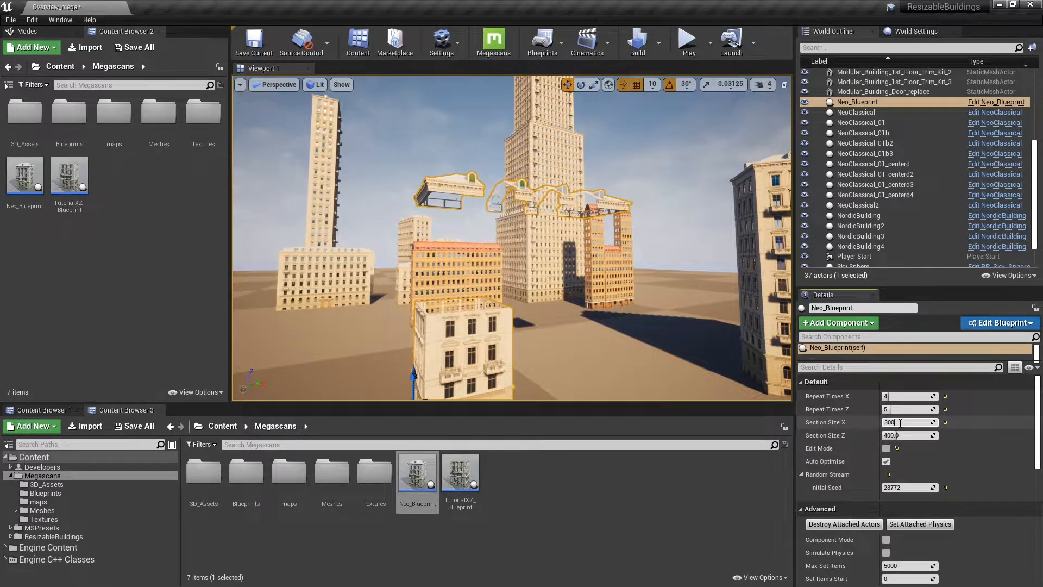
key("Return")
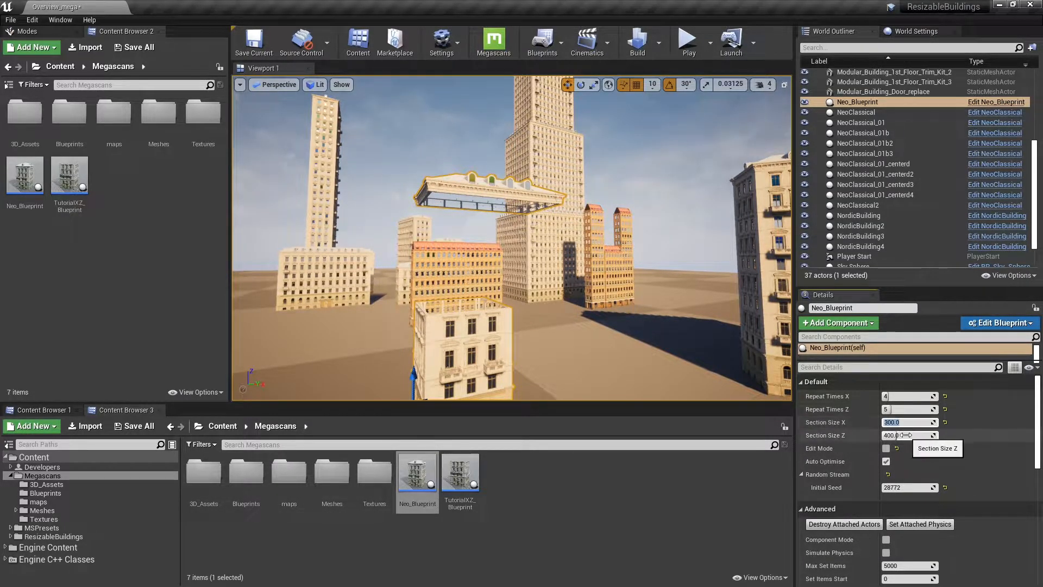
Set both Repeat Times X and Repeat Times Z of the placed building to 1
left_click(902, 396)
type("1")
left_click(920, 409)
right_click_drag(598, 228, 538, 207)
key("f")
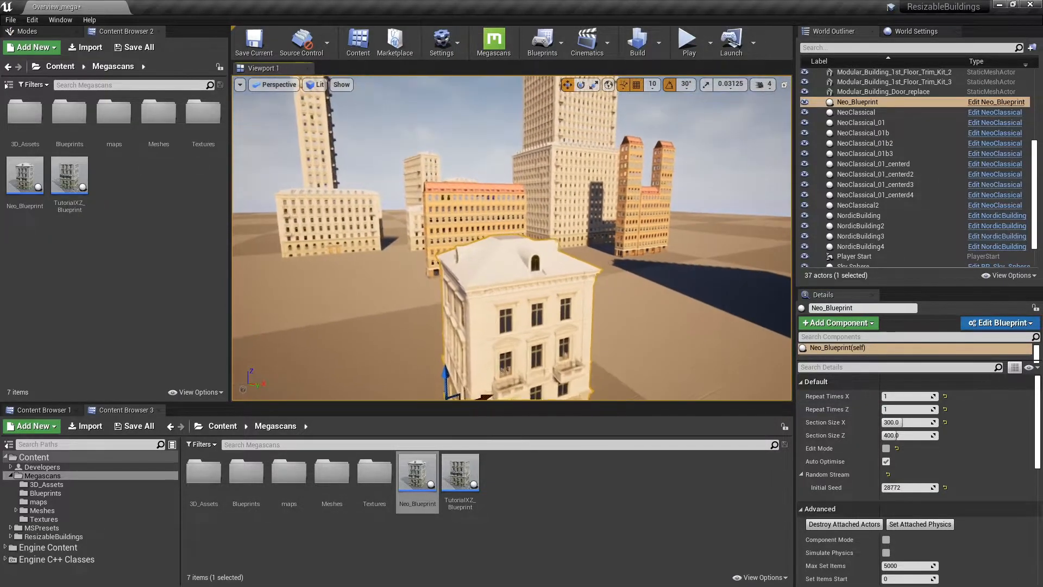
Set the placed building's Repeat Times X to 2, raise it further and inspect how the roof sections repeat
left_click(892, 396)
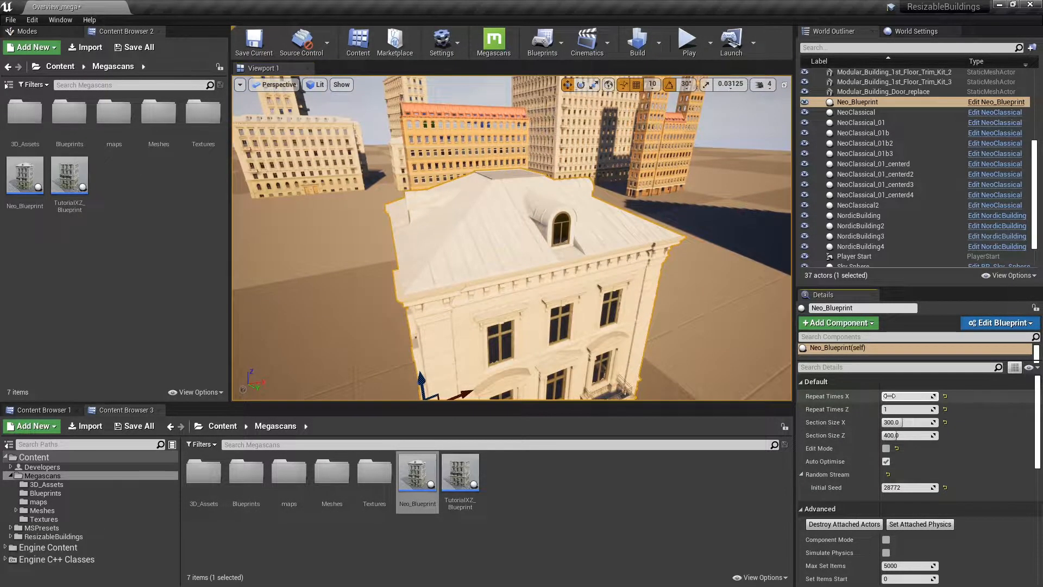
type("2")
key("Return")
left_click_drag(892, 396, 913, 396)
right_click_drag(684, 326, 641, 337)
key("w")
key("s")
key("s")
right_click_drag(470, 345, 465, 348)
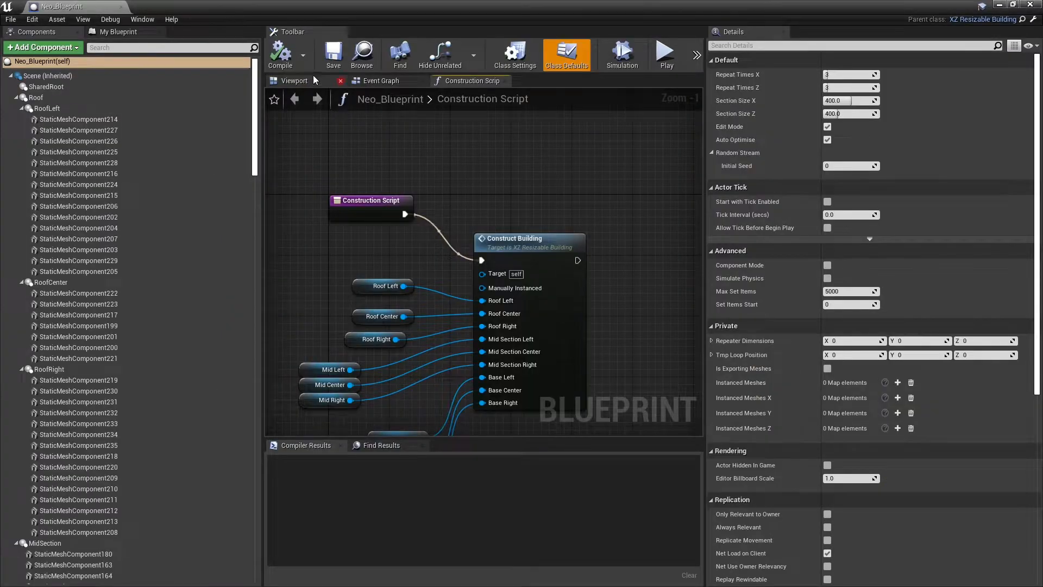
In the Neo_Blueprint viewport, select all the roof meshes under RoofLeft, RoofCenter and RoofRight and turn off their visibility
left_click(296, 80)
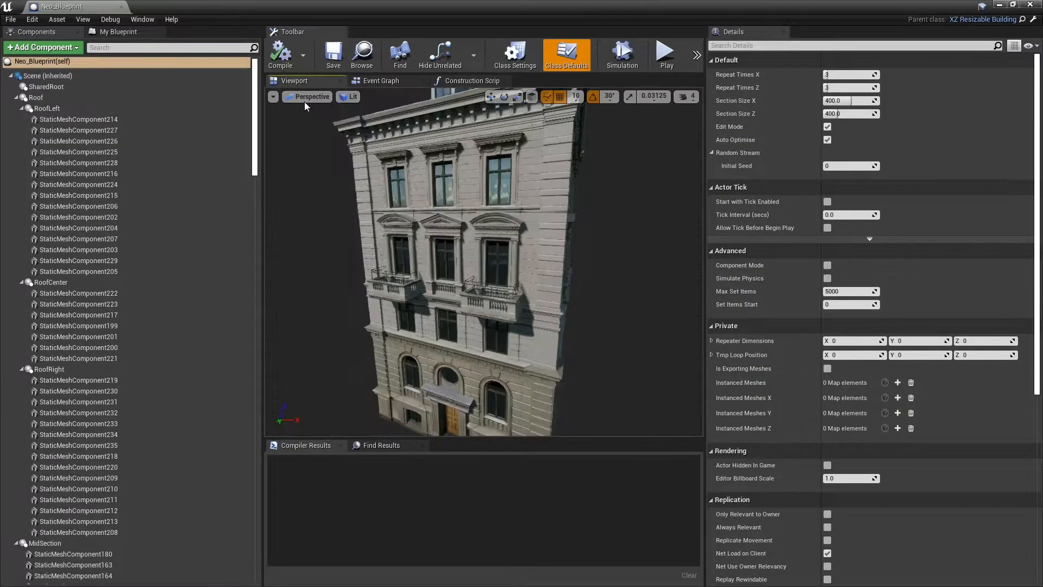
right_click_drag(482, 305, 482, 370)
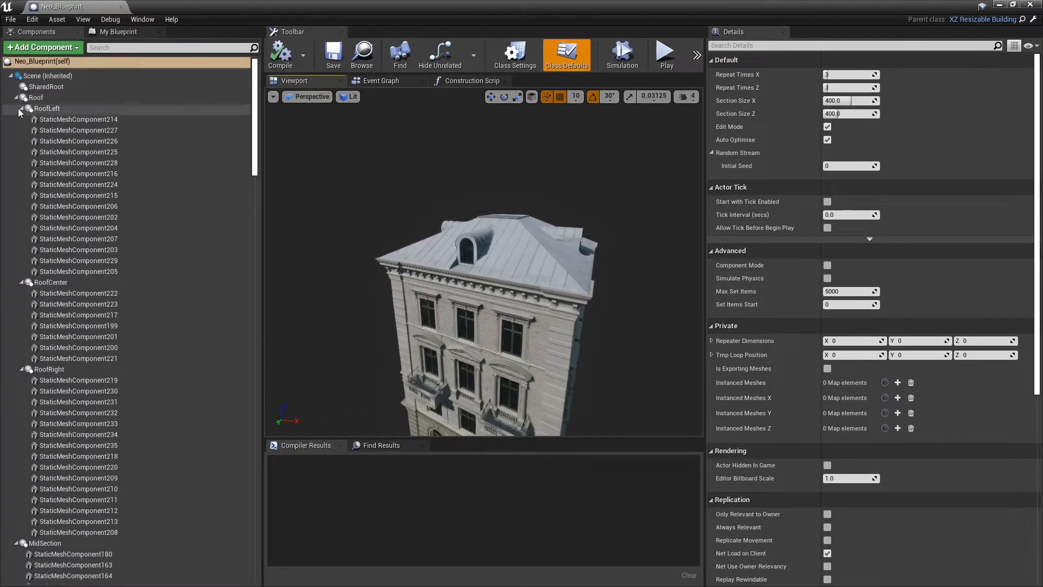
left_click(38, 109)
scroll(95, 403, "down", 5)
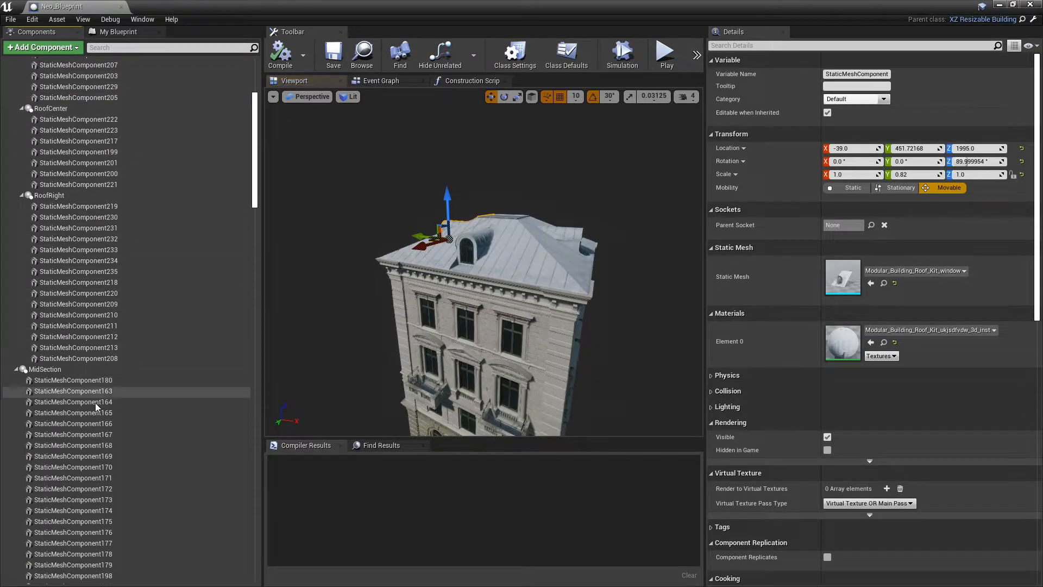
left_click(100, 360, "shift")
left_click(827, 149)
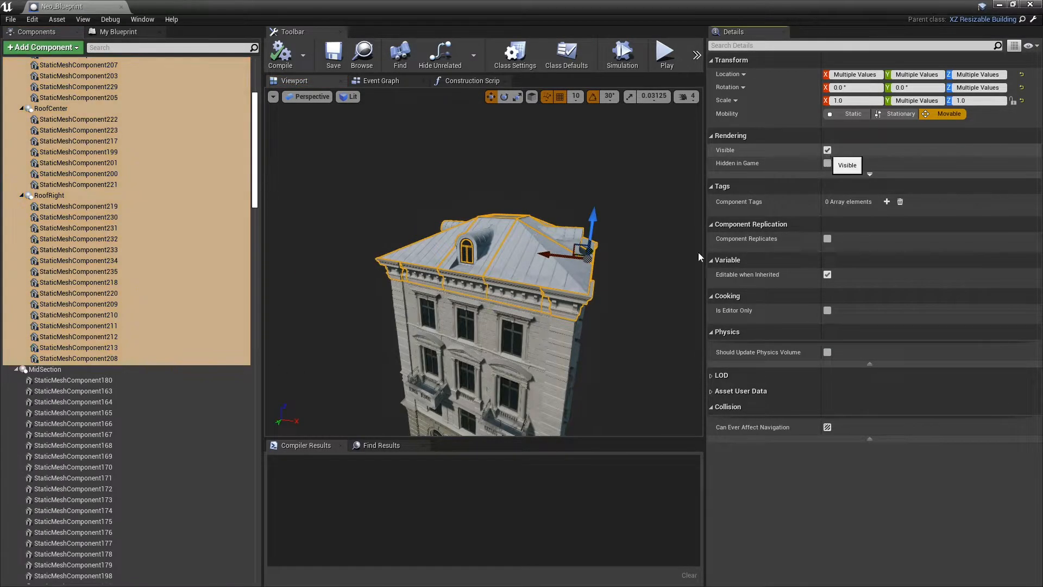
Select the mid-section's front left corner, wall strip and window pieces: StaticMeshComponent169 to 173 and 175
right_click_drag(476, 355, 497, 368)
right_click_drag(475, 356, 456, 280)
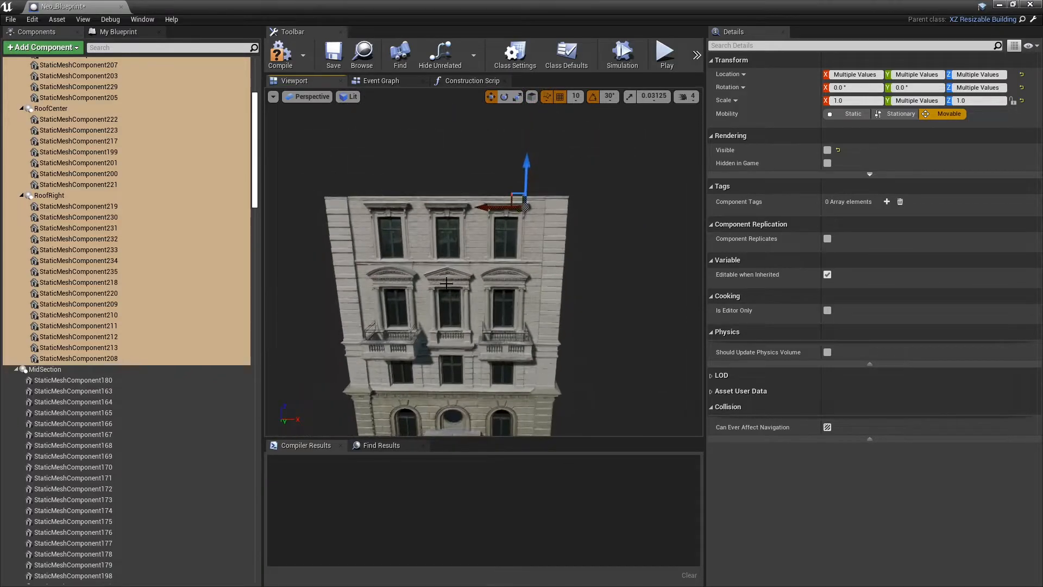
left_click(151, 351)
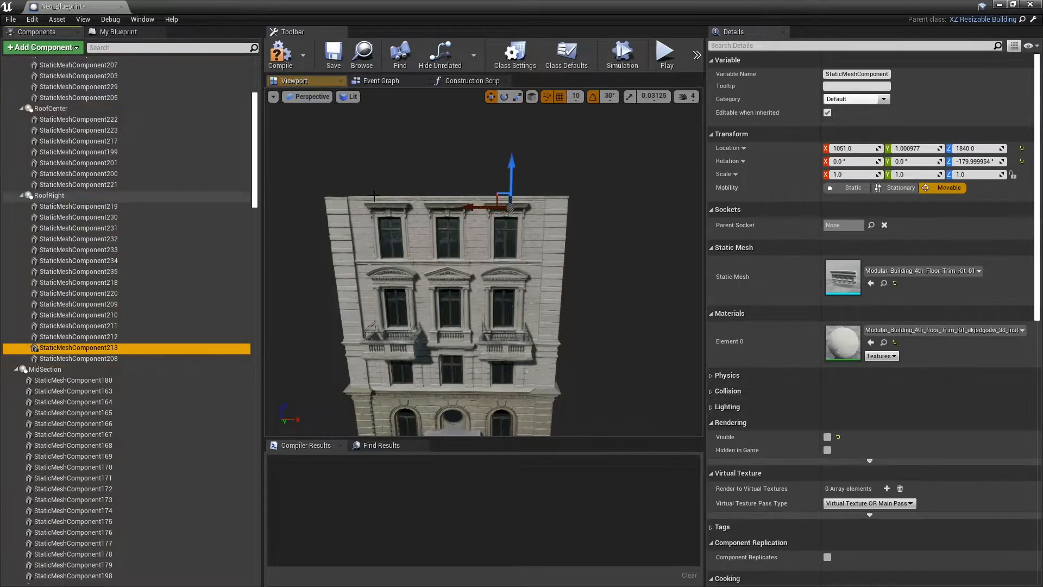
scroll(207, 333, "down", 3)
left_click(379, 254)
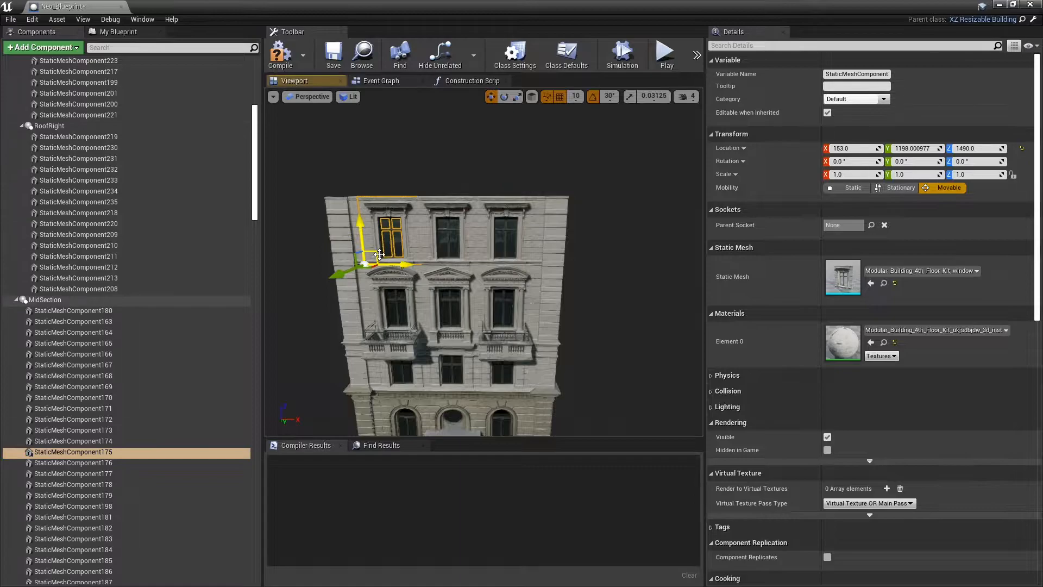
left_click(351, 209, "ctrl")
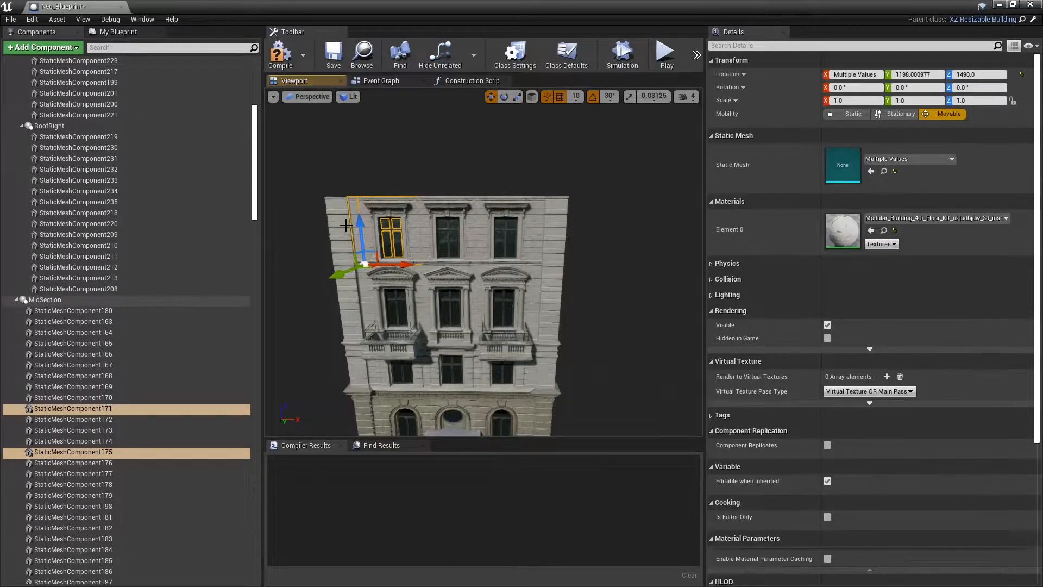
left_click(346, 299, "ctrl")
left_click(363, 293, "ctrl")
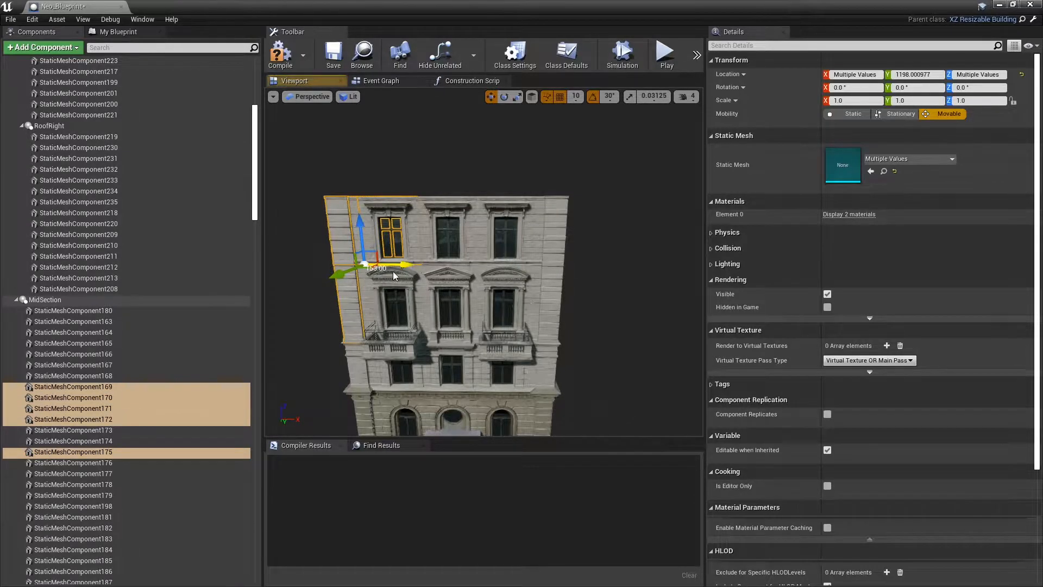
left_click(382, 285, "ctrl")
Add the left side wall's strips and its front window bay on both mid floors, including StaticMeshComponent178 to 183, to the selection
right_click_drag(484, 262, 498, 311)
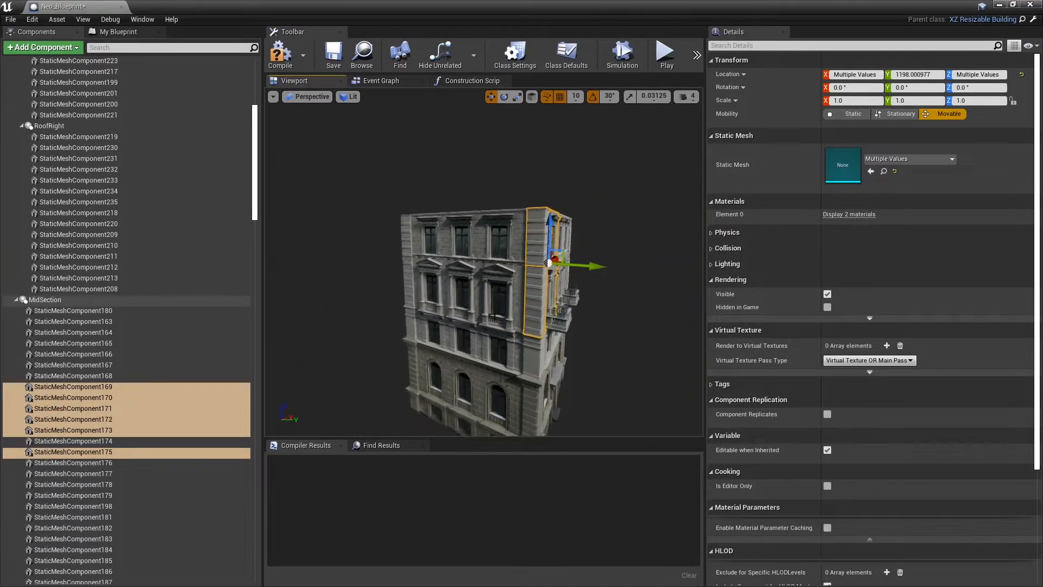
scroll(500, 318, "up", 5)
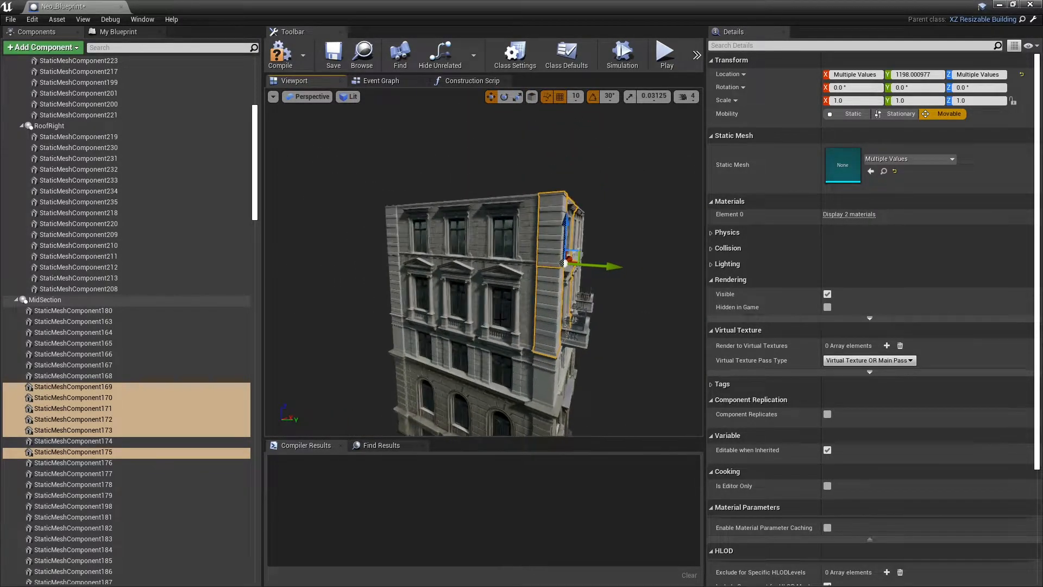
left_click(555, 331, "ctrl")
left_click(562, 231, "ctrl")
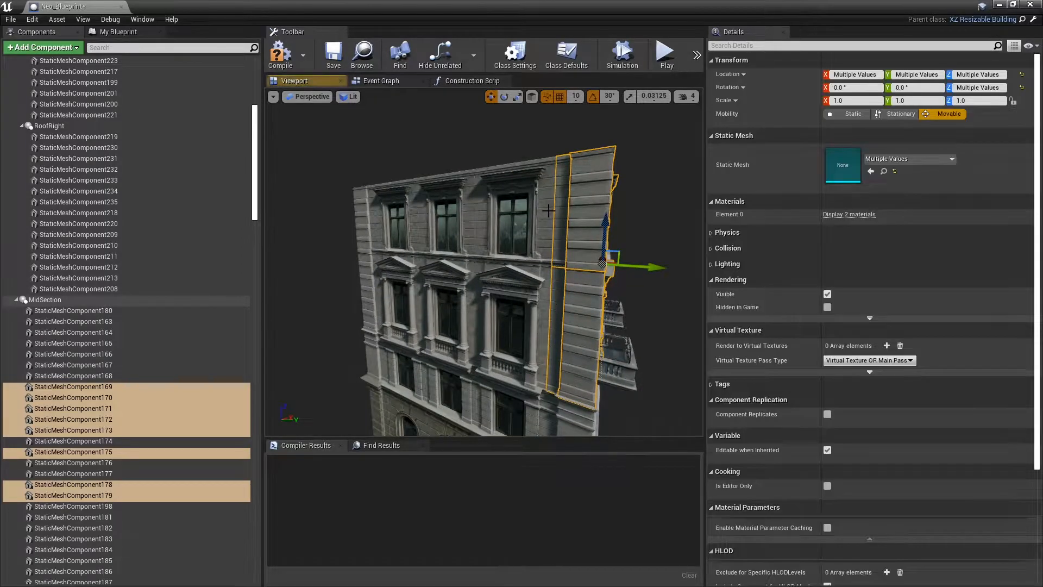
left_click(547, 213, "ctrl")
left_click(516, 229, "ctrl")
left_click(517, 321, "ctrl")
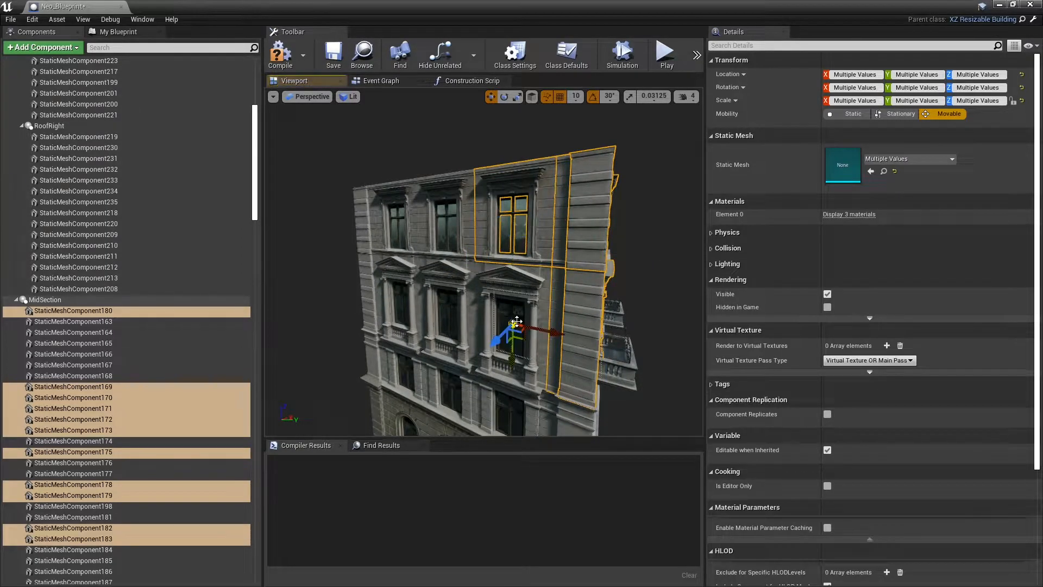
left_click(485, 315, "ctrl")
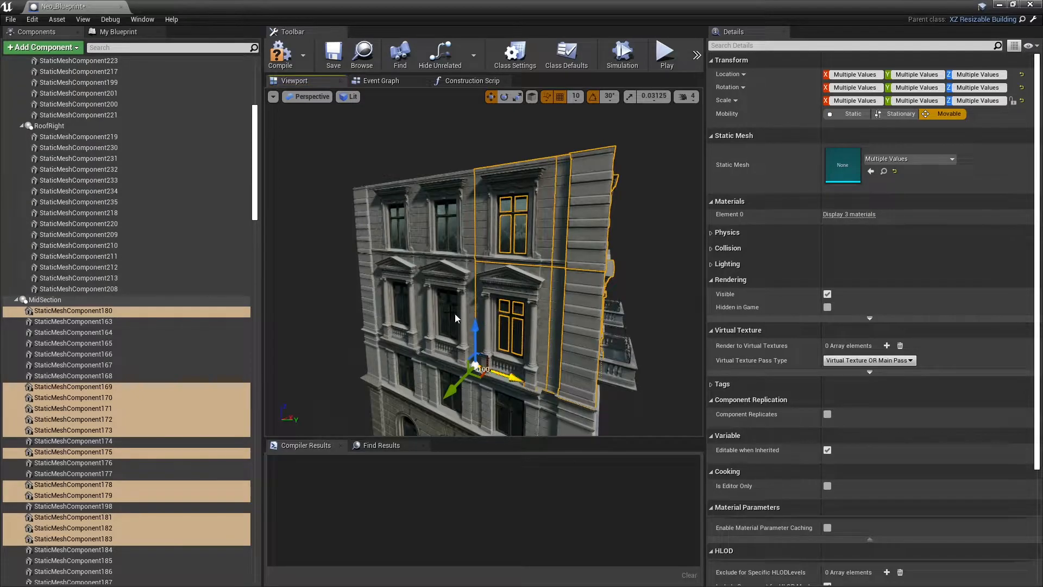
Add the middle and rear window bays of the left side wall on both mid floors to the selection
left_click(449, 280, "ctrl")
left_click(454, 182, "ctrl")
left_click(400, 223, "ctrl")
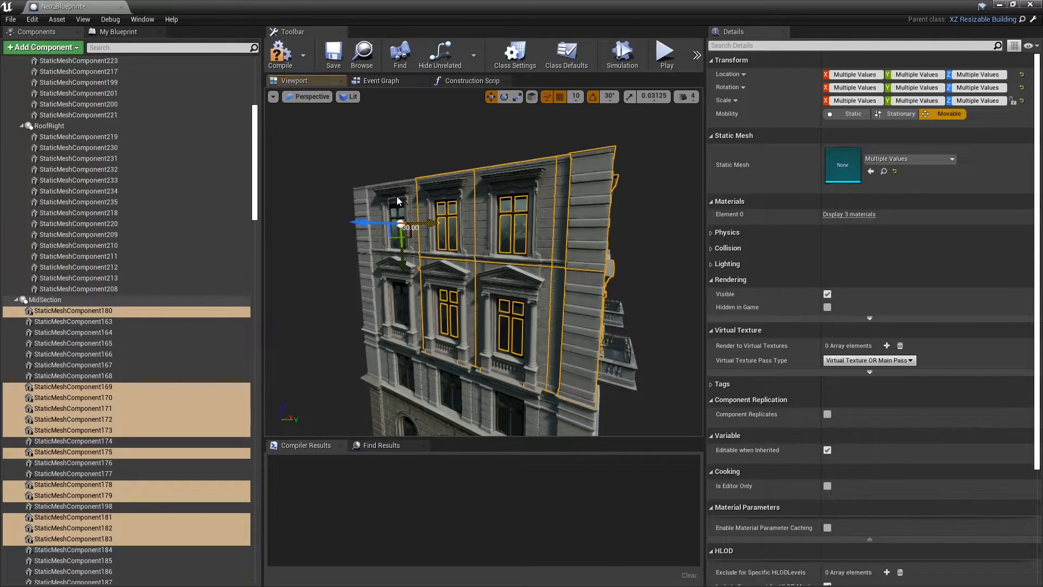
left_click(407, 308, "ctrl")
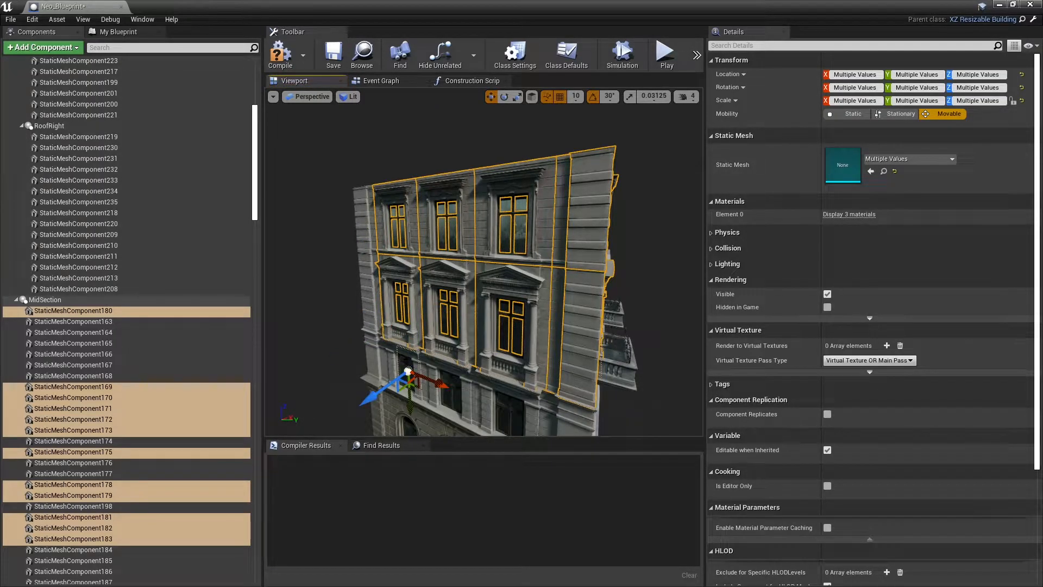
left_click(404, 359, "ctrl")
Add the rear left corner pieces, the back wall's adjoining strips and its first window bay on both mid floors to the selection
right_click_drag(404, 362, 400, 363)
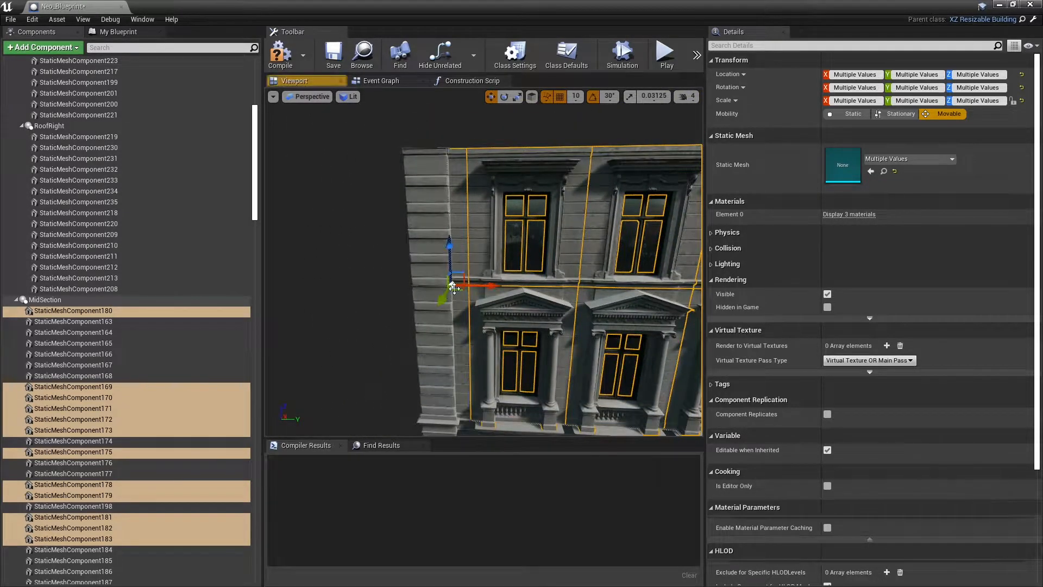
left_click(435, 344, "ctrl")
left_click(424, 244, "ctrl")
right_click_drag(422, 243, 422, 244)
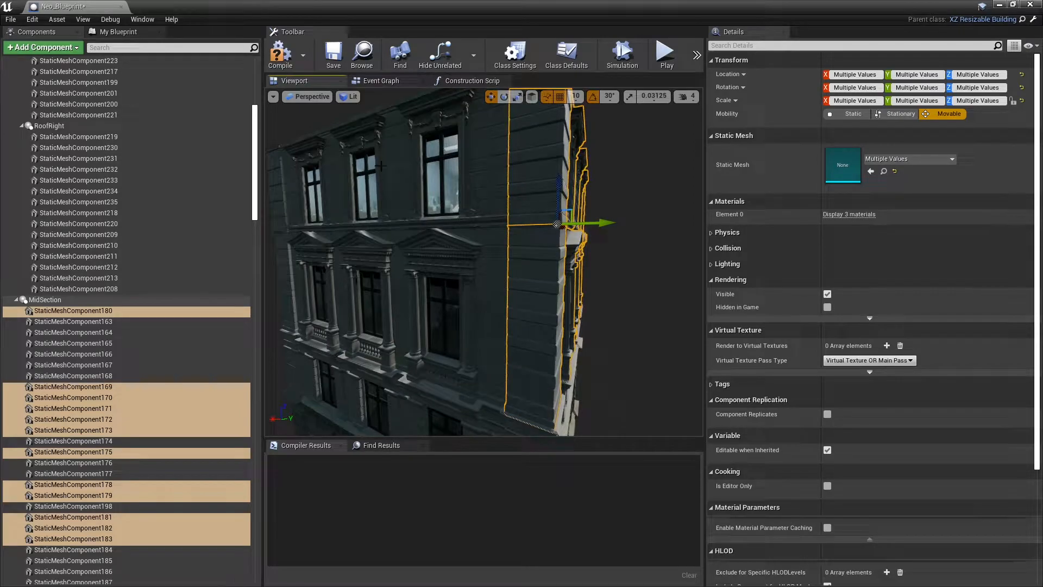
left_click(503, 166, "ctrl")
left_click(496, 285, "ctrl")
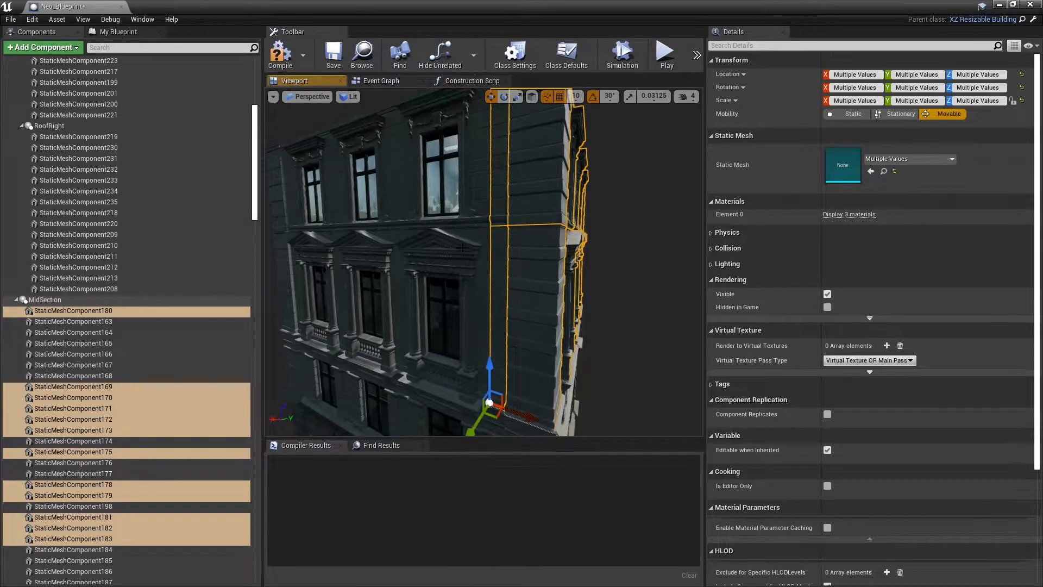
left_click(451, 302, "ctrl")
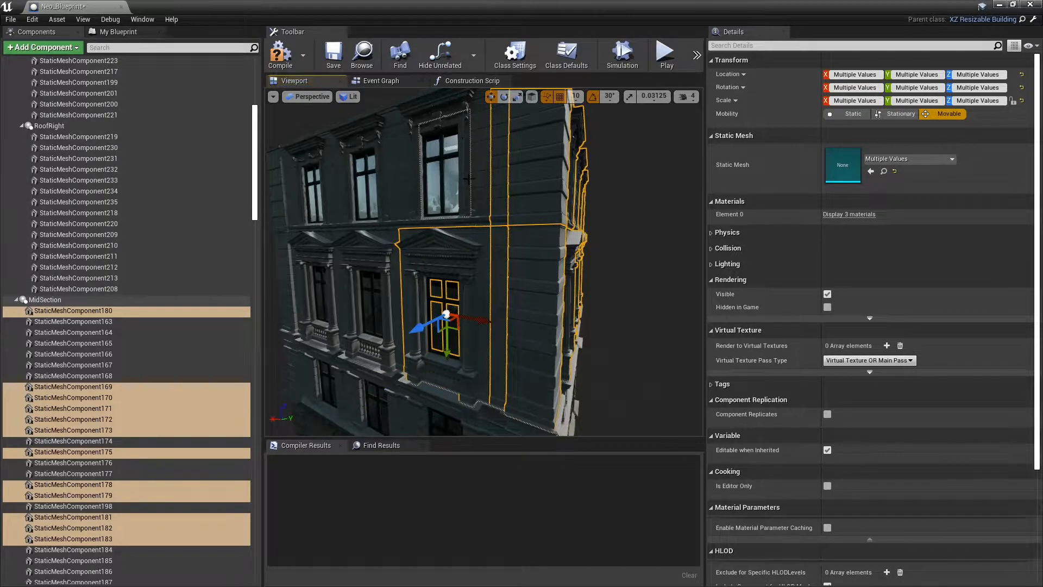
left_click(472, 177, "ctrl")
Parent the selected mid-section meshes to MidLeft and turn off their visibility
scroll(162, 467, "down", 15)
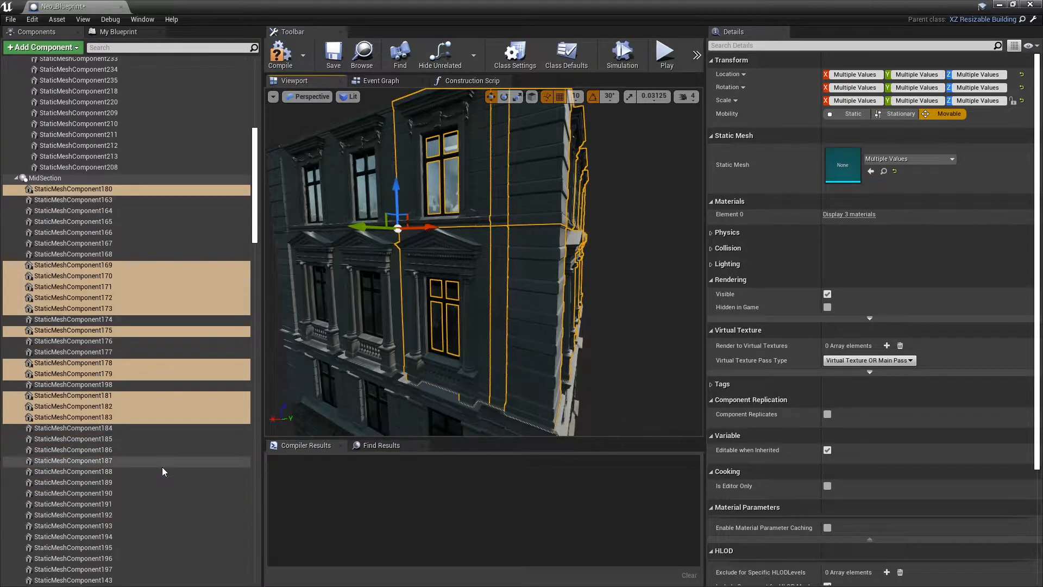
scroll(172, 471, "down", 5)
left_click_drag(116, 382, 118, 400)
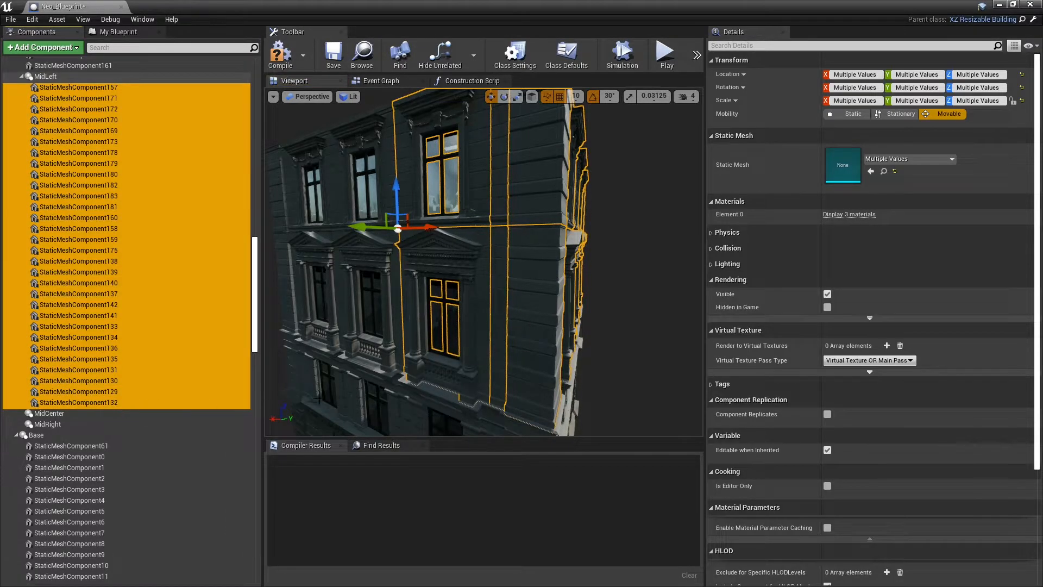
left_click(826, 294)
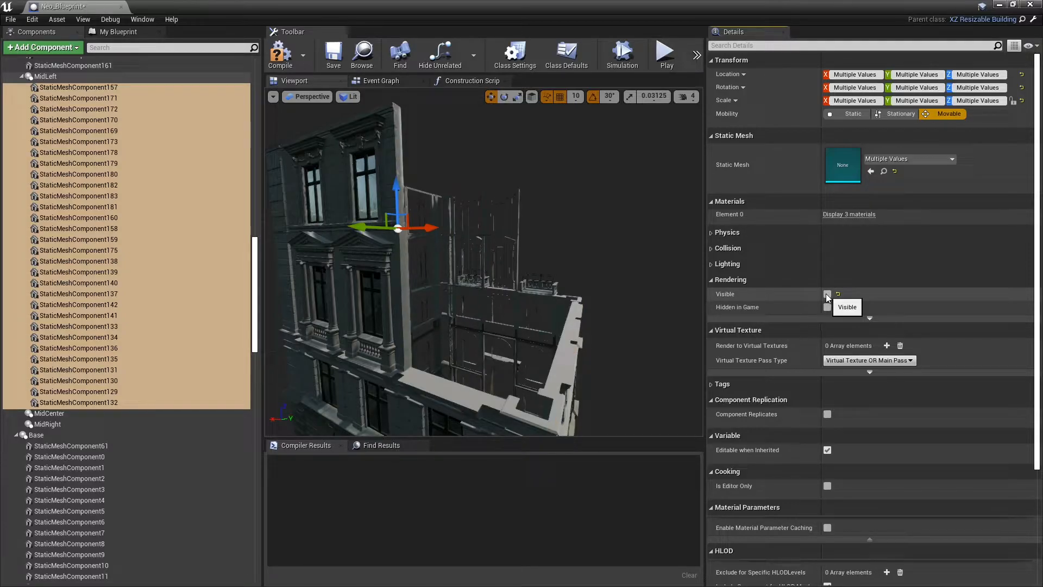
Select the front left balcony mesh and parent StaticMeshComponent174 to MidLeft
left_click(543, 290)
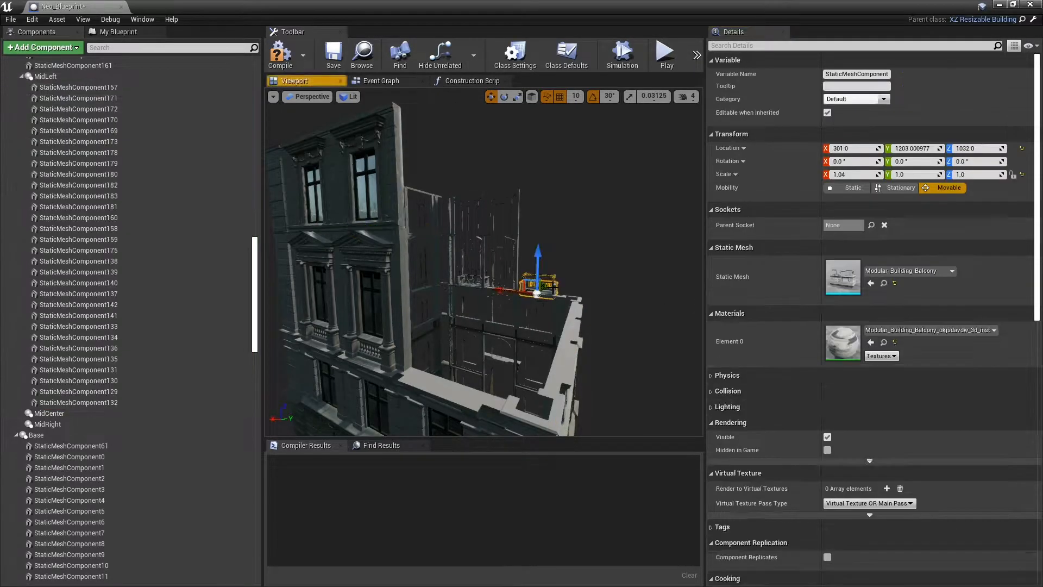
scroll(175, 334, "up", 10)
scroll(158, 301, "down", 2)
left_click_drag(82, 133, 57, 545)
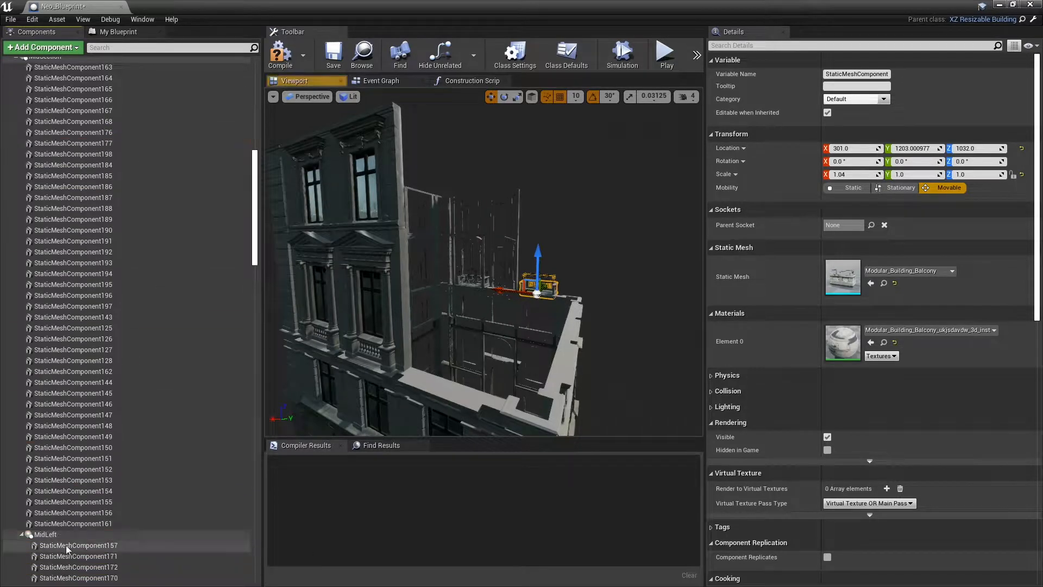
Select the central window bay meshes on the back and front walls: StaticMeshComponent125 to 128 and 165 to 168
left_click(398, 307)
left_click(370, 236, "ctrl")
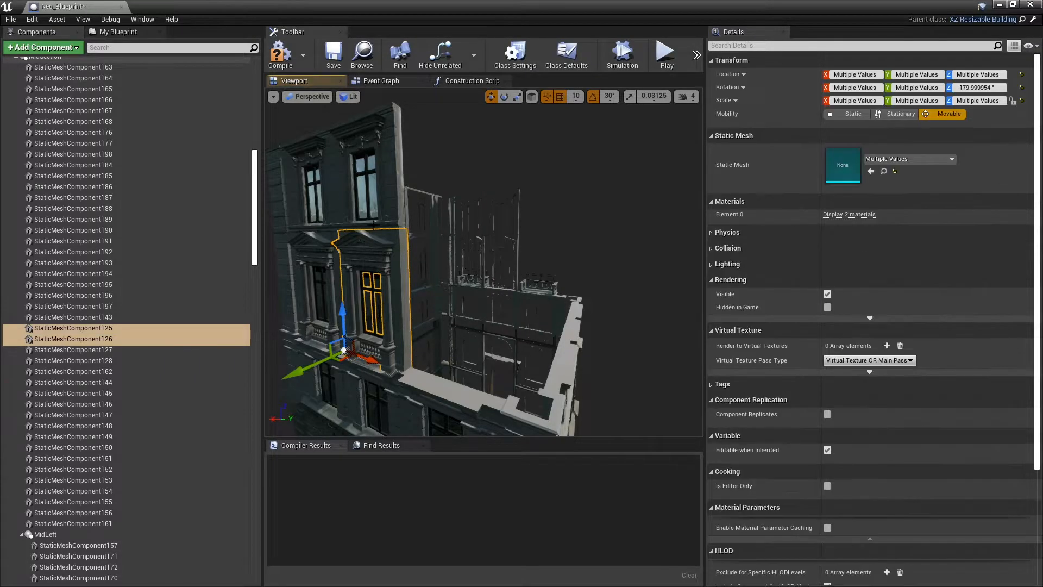
left_click(375, 200, "ctrl")
left_click(388, 184, "ctrl")
right_click_drag(455, 245, 331, 230)
key("w")
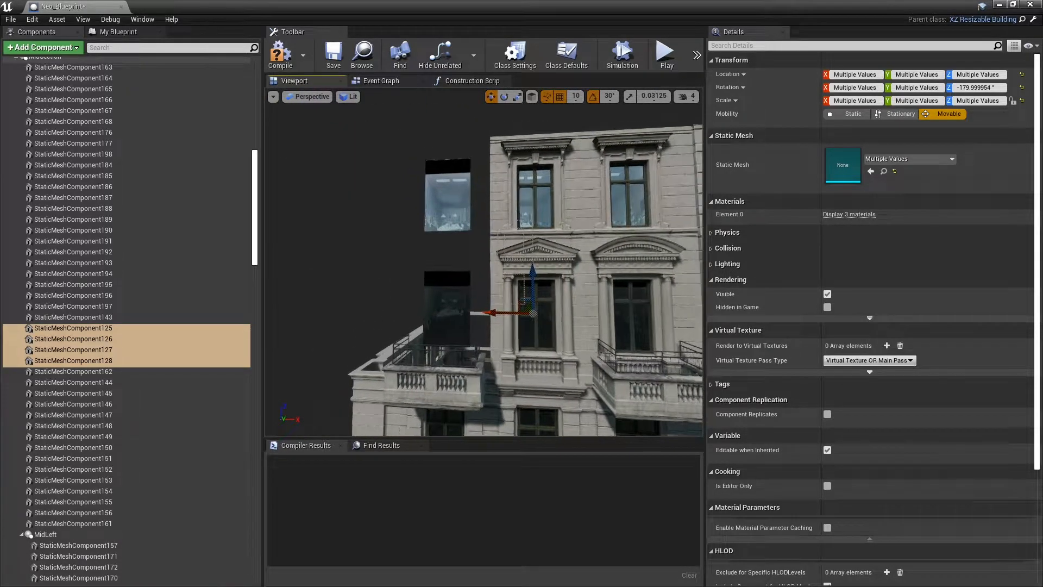
left_click(529, 207, "ctrl")
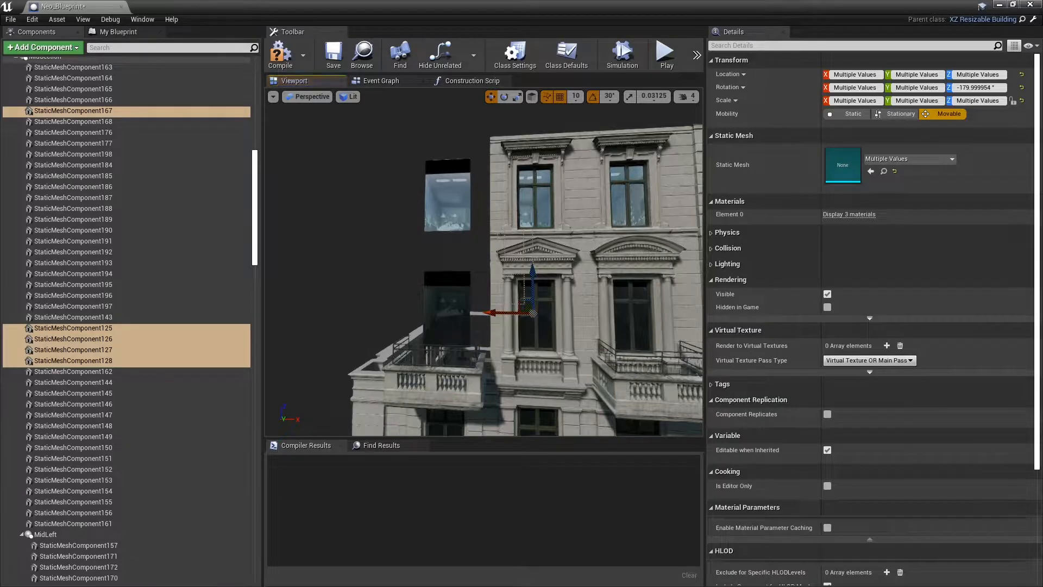
left_click(549, 321, "ctrl")
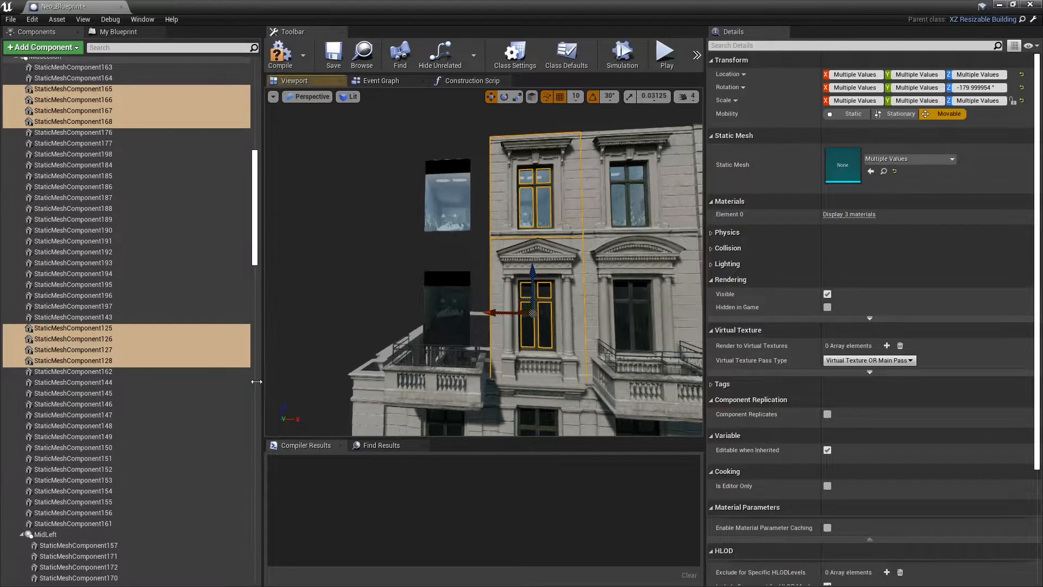
Parent the selected central bay meshes to MidCenter and turn off their visibility
scroll(129, 395, "down", 3)
left_click(21, 413)
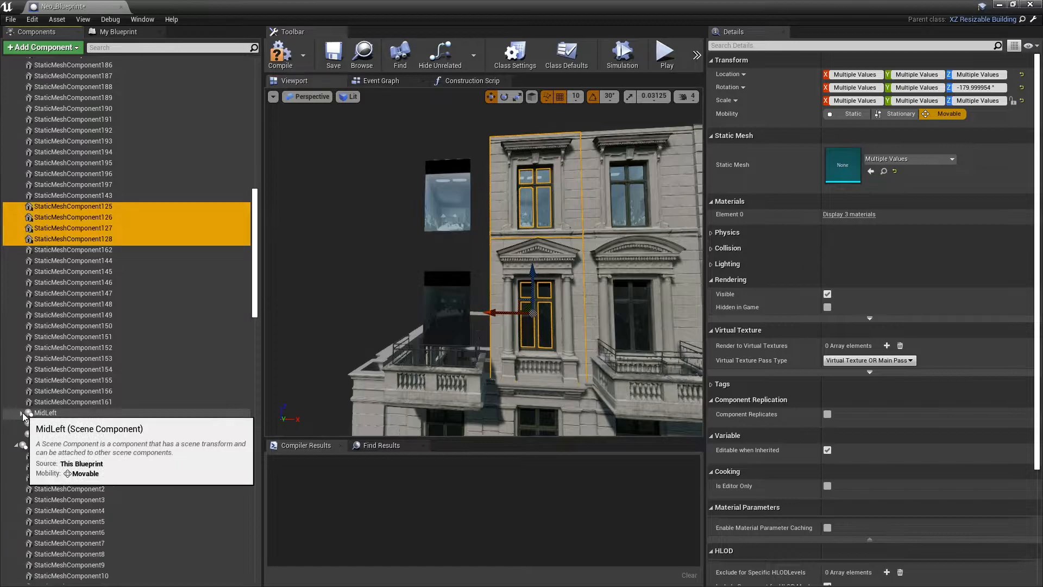
left_click_drag(96, 240, 74, 425)
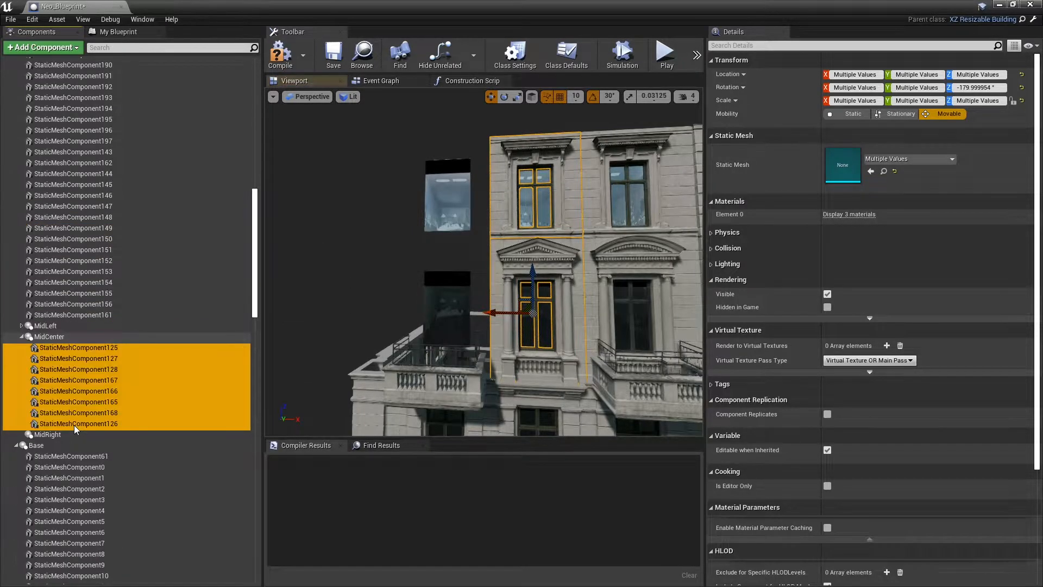
left_click(827, 294)
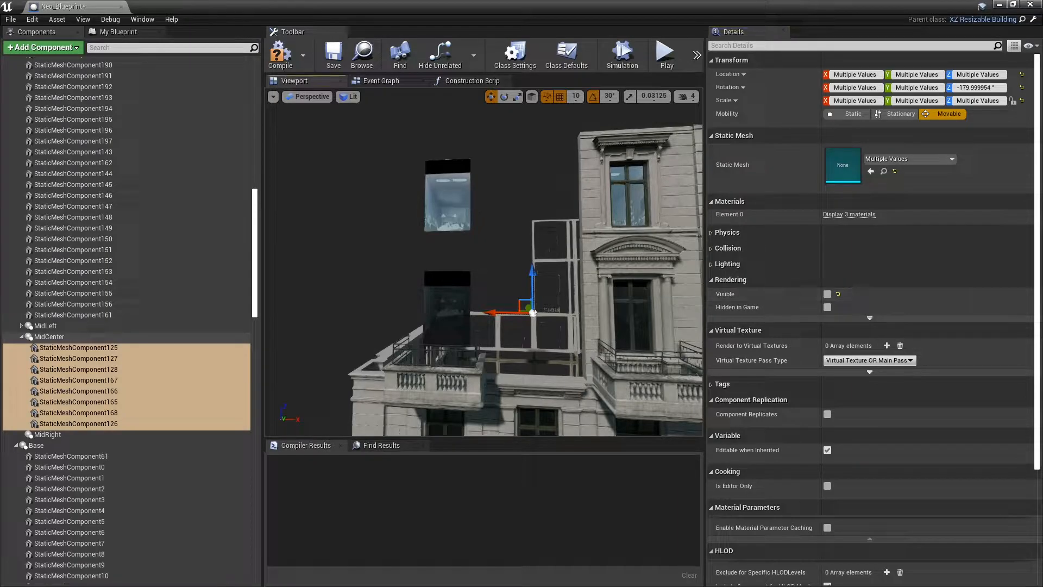
Parent the two leftover front window panes to MidLeft, and turn off the visibility of the panes and the front left balcony
left_click(461, 217)
left_click(445, 318, "ctrl")
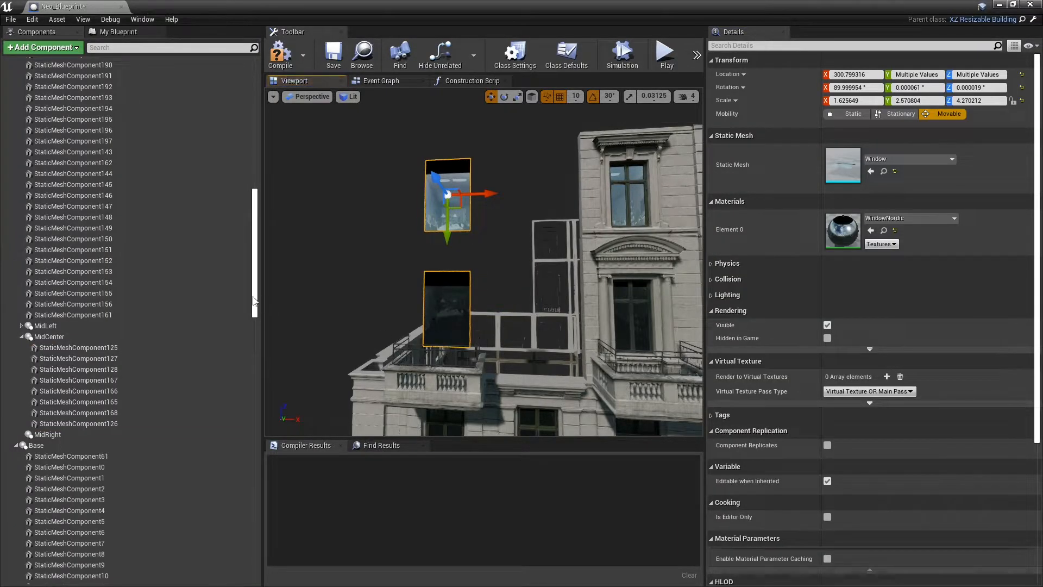
scroll(255, 302, "up", 3)
left_click_drag(117, 70, 106, 436)
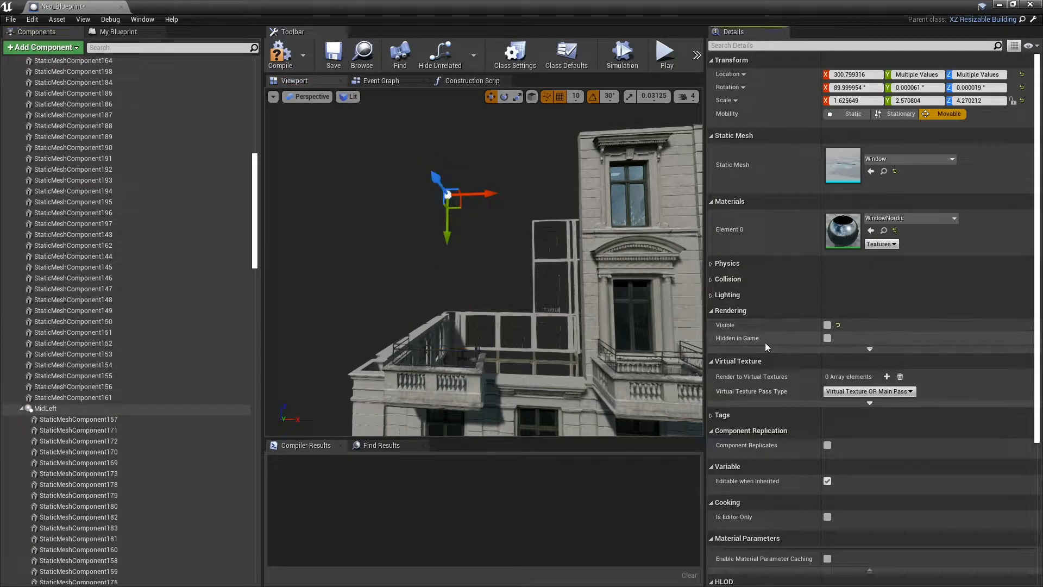
left_click(438, 397)
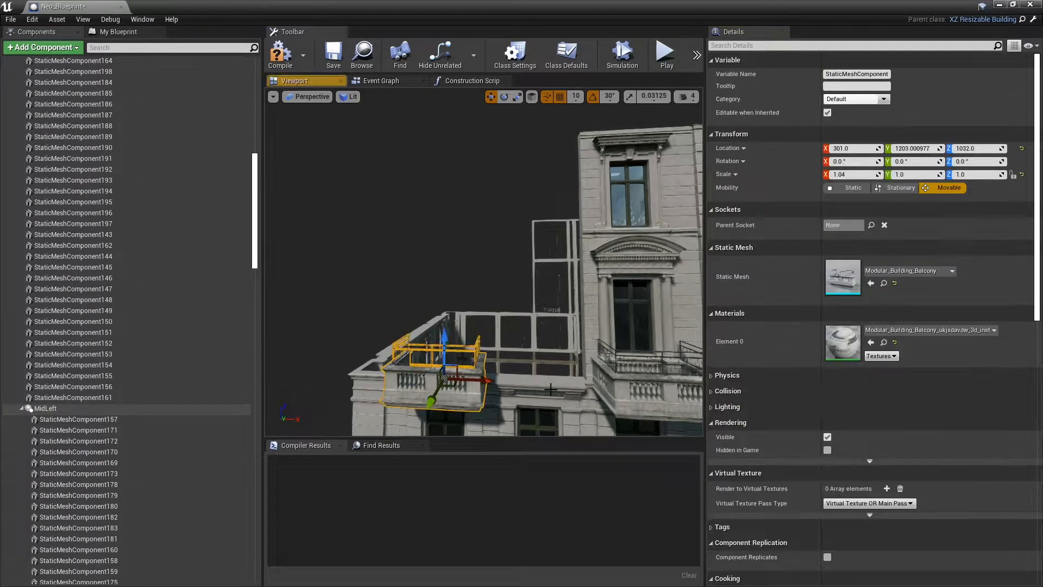
left_click(828, 437)
Parent all remaining MidSection meshes, from StaticMeshComponent163 through 161, to MidRight, and compile and save the blueprint
right_click_drag(484, 261, 538, 207)
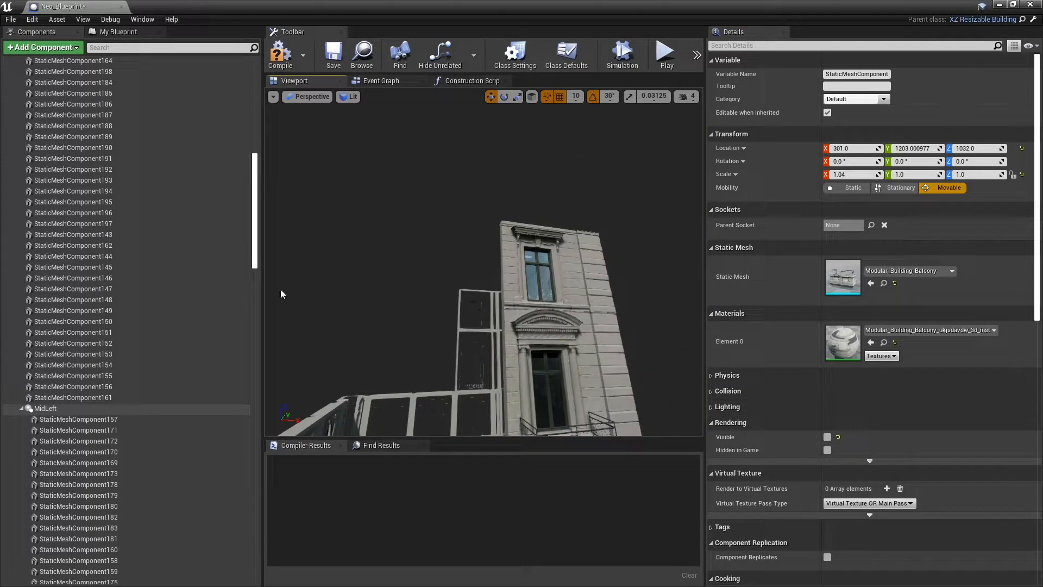
left_click(48, 398)
left_click(22, 408)
left_click(23, 418)
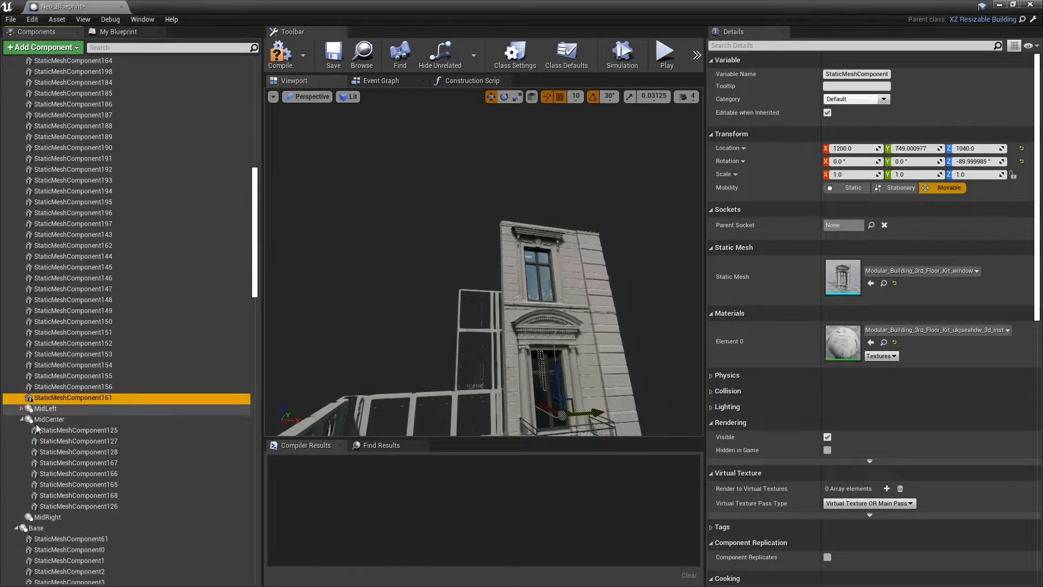
left_click(24, 419)
scroll(108, 337, "up", 5)
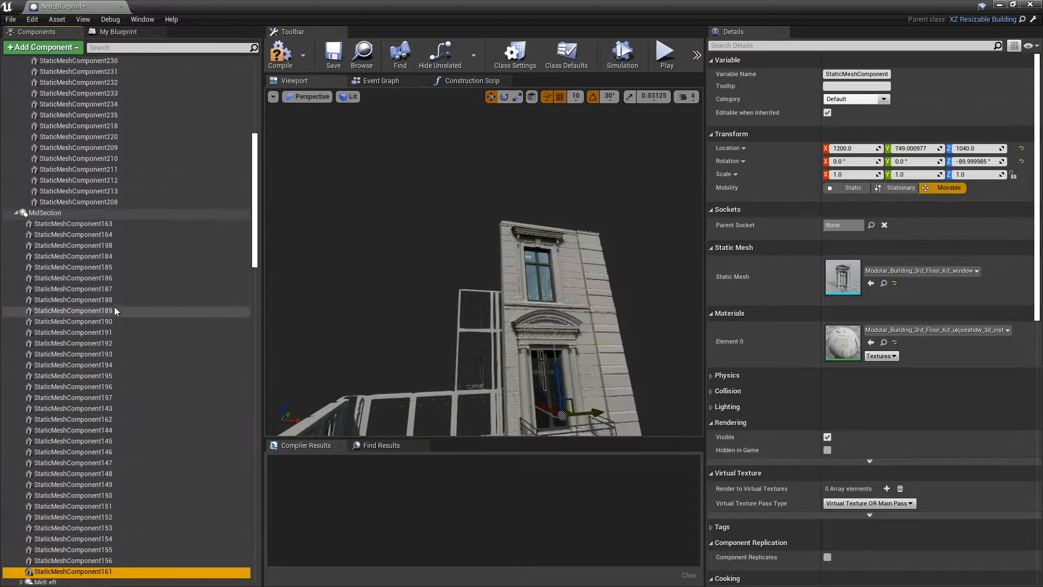
left_click(86, 227, "shift")
scroll(121, 354, "down", 3)
left_click_drag(76, 455, 60, 482)
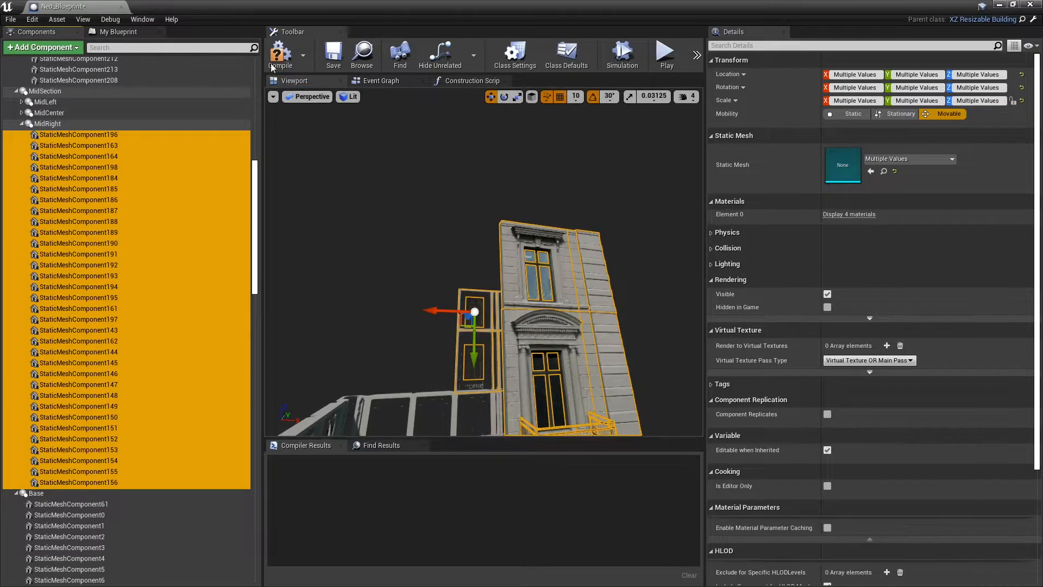
left_click(334, 61)
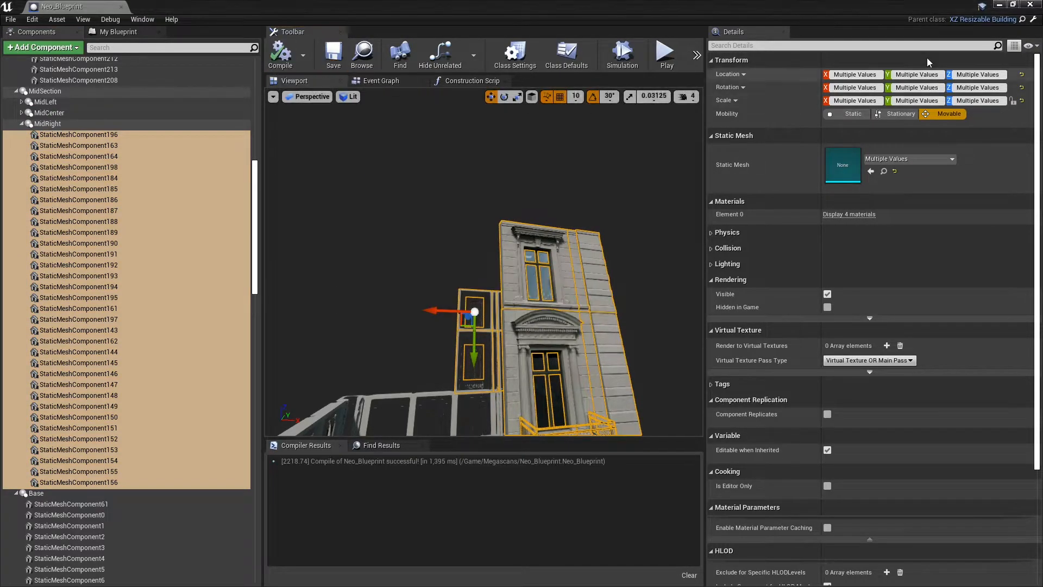
Back in the level, set the placed building's Repeat Times X to 1, raise it to 17 and inspect the mid-section facade
left_click(1004, 5)
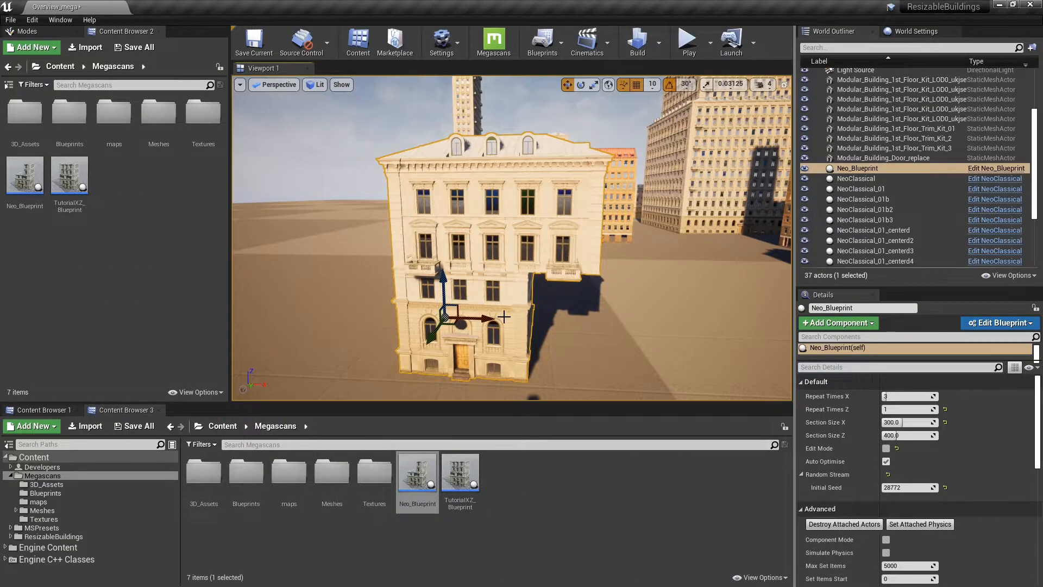
right_click_drag(512, 238, 543, 256)
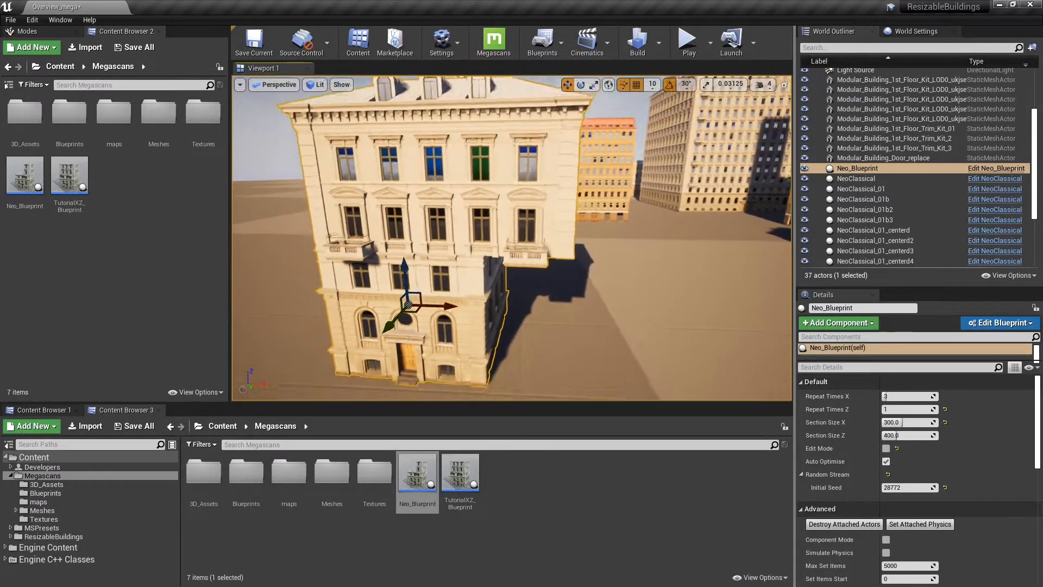
key("BackSpace")
type("1")
key("Return")
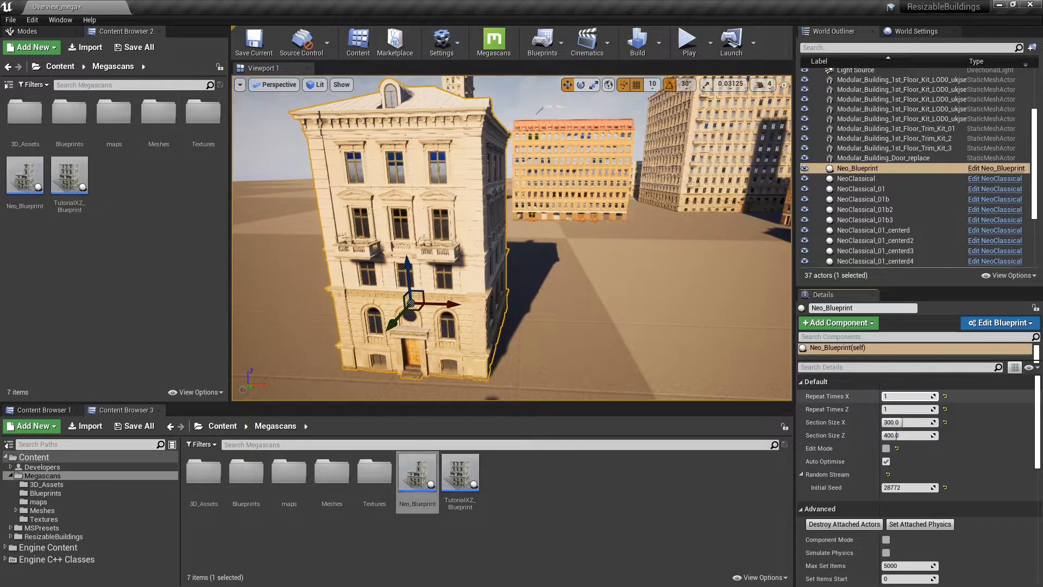
left_click_drag(905, 396, 948, 396)
right_click_drag(511, 238, 510, 206)
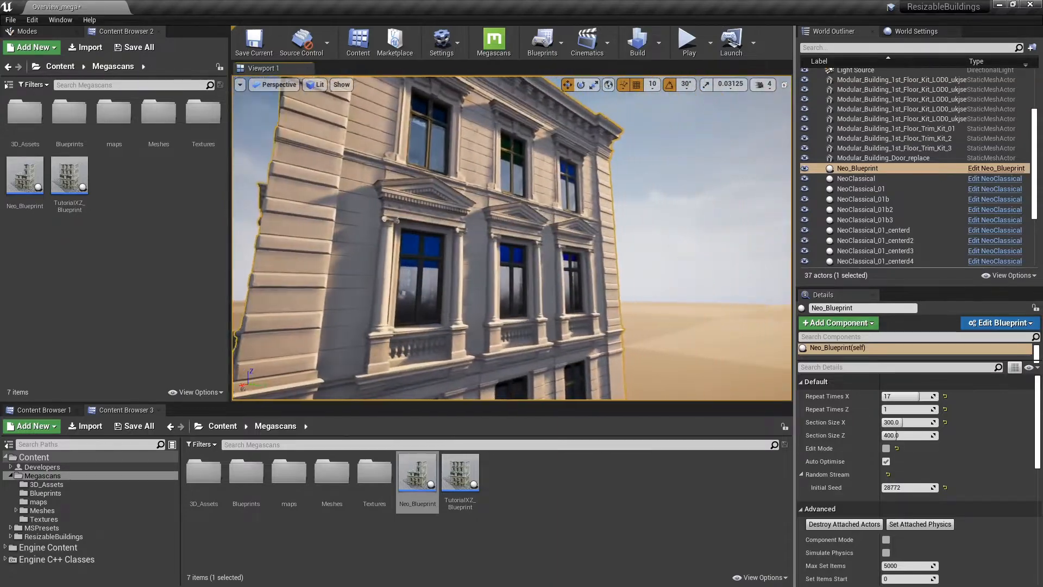
Set the placed building's Repeat Times Z to 8 to look over the full building in the level, and reopen Neo_Blueprint
right_click_drag(511, 207, 519, 212)
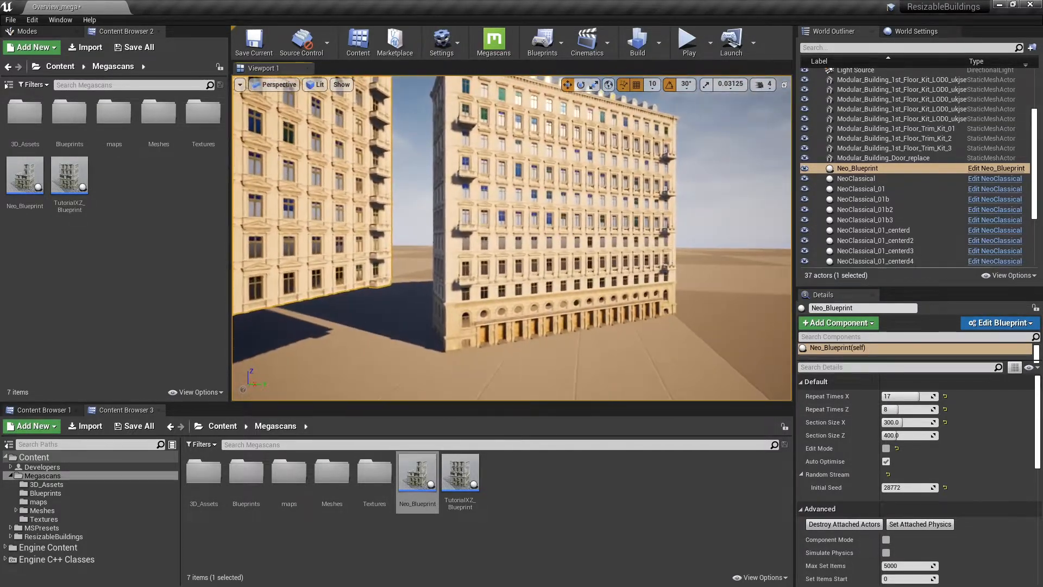
right_click_drag(511, 238, 652, 325)
key("w")
key("w")
key("s")
double_click(419, 479)
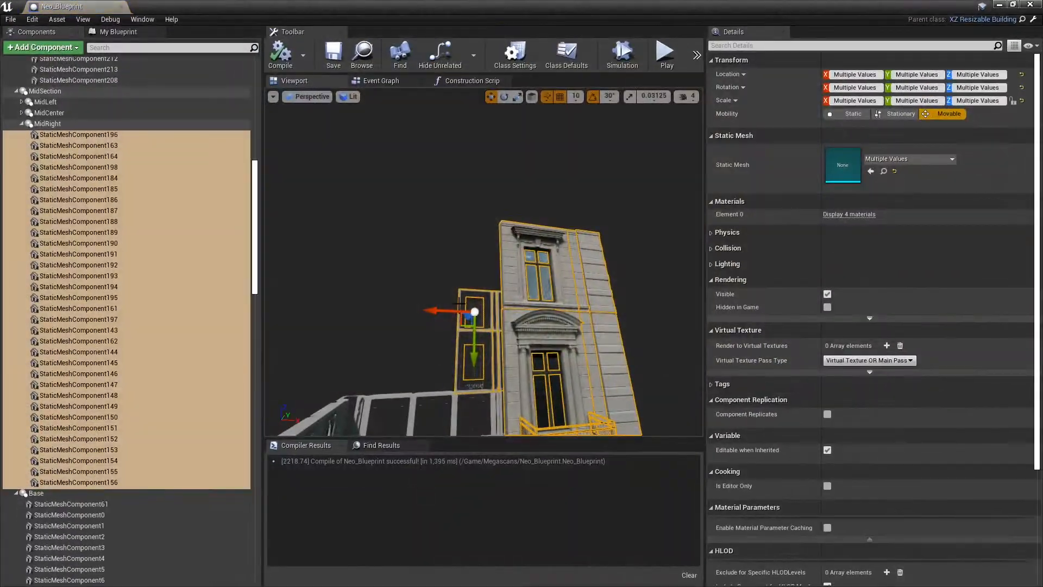
Check the visibility setting of the first mesh under MidLeft, StaticMeshComponent157
left_click(21, 124)
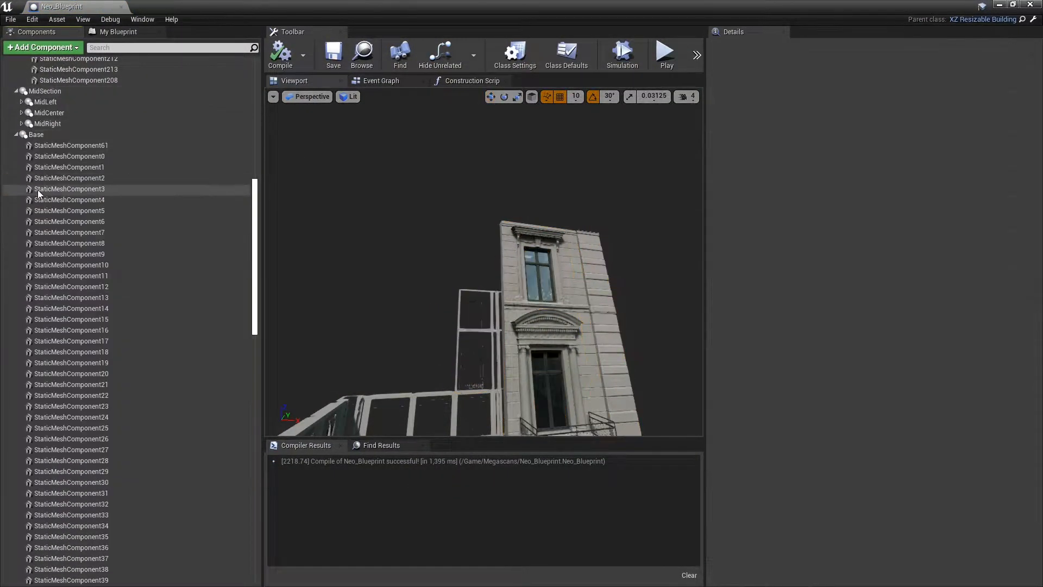
right_click_drag(404, 236, 387, 266)
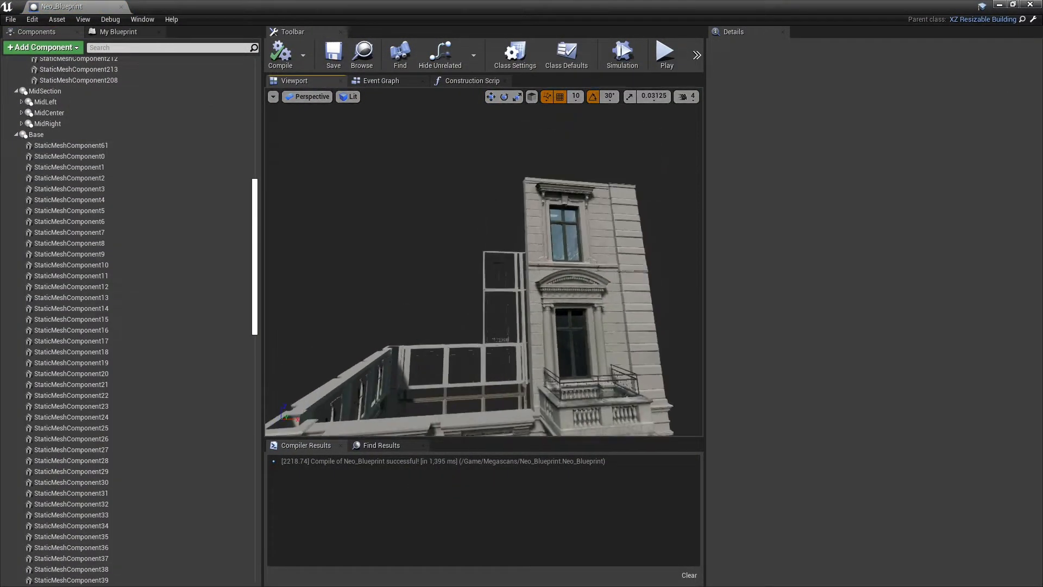
left_click(21, 102)
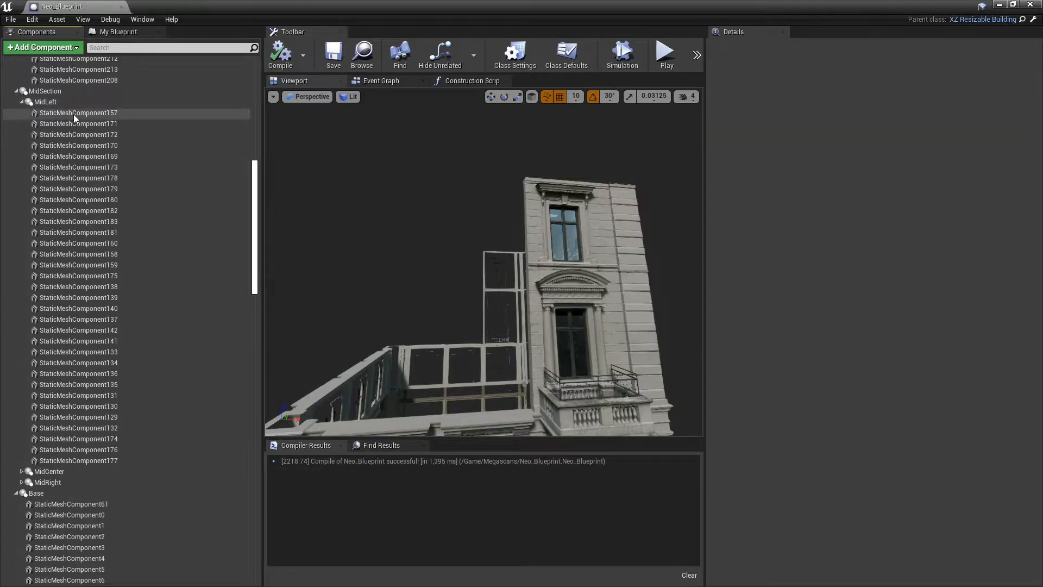
left_click(112, 113)
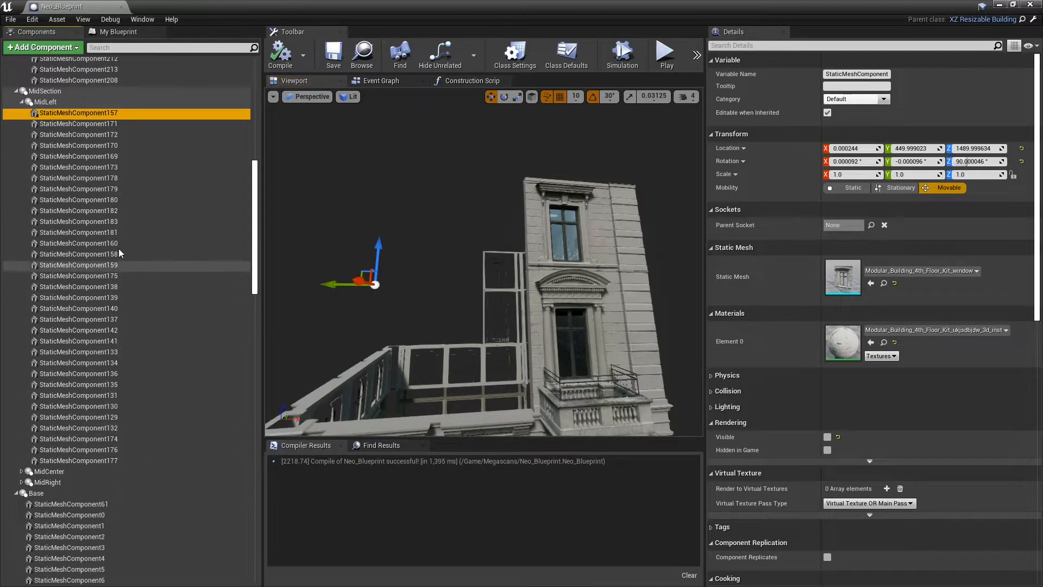
left_click(22, 102)
Turn off visibility for all MidRight meshes, from StaticMeshComponent196 through StaticMeshComponent156, leaving only the base in view
left_click(21, 123)
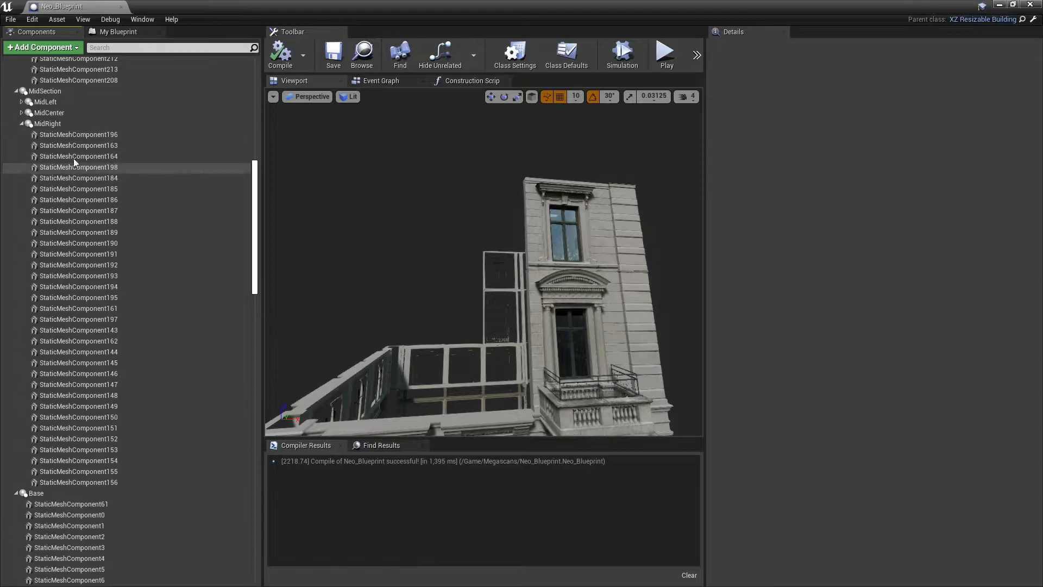
left_click(79, 134)
left_click(121, 483, "shift")
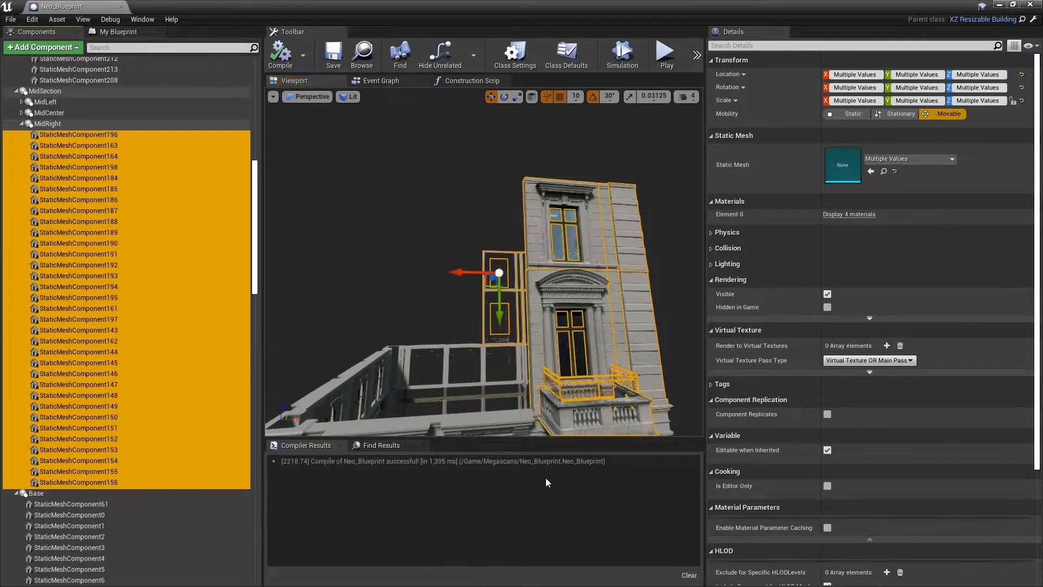
left_click(830, 294)
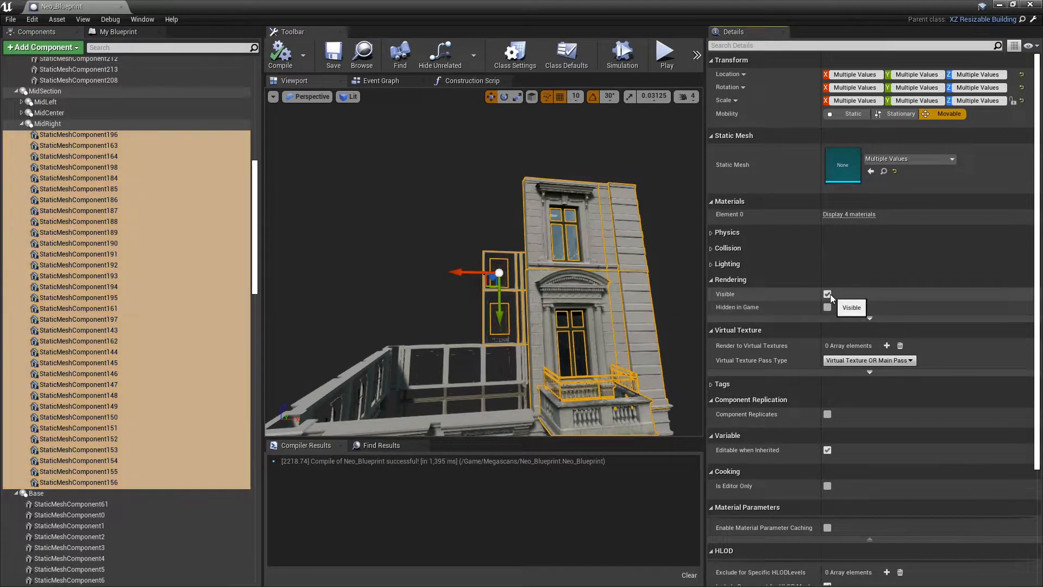
right_click_drag(543, 293, 543, 380)
key("f")
left_click(22, 124)
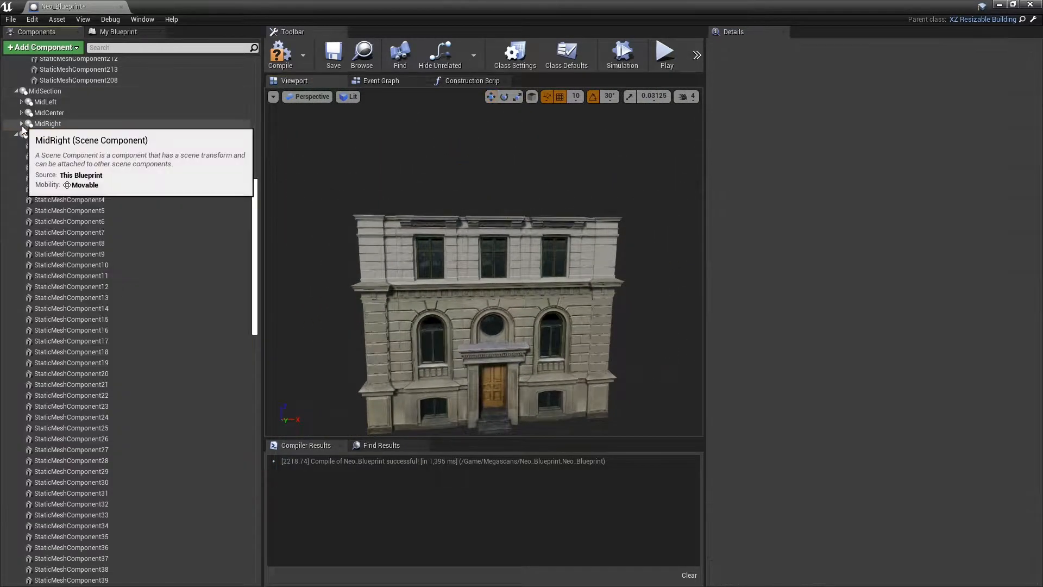
Parent the base's front left corner and window bay meshes to BeseLeft, and turn off their visibility
left_click(400, 272)
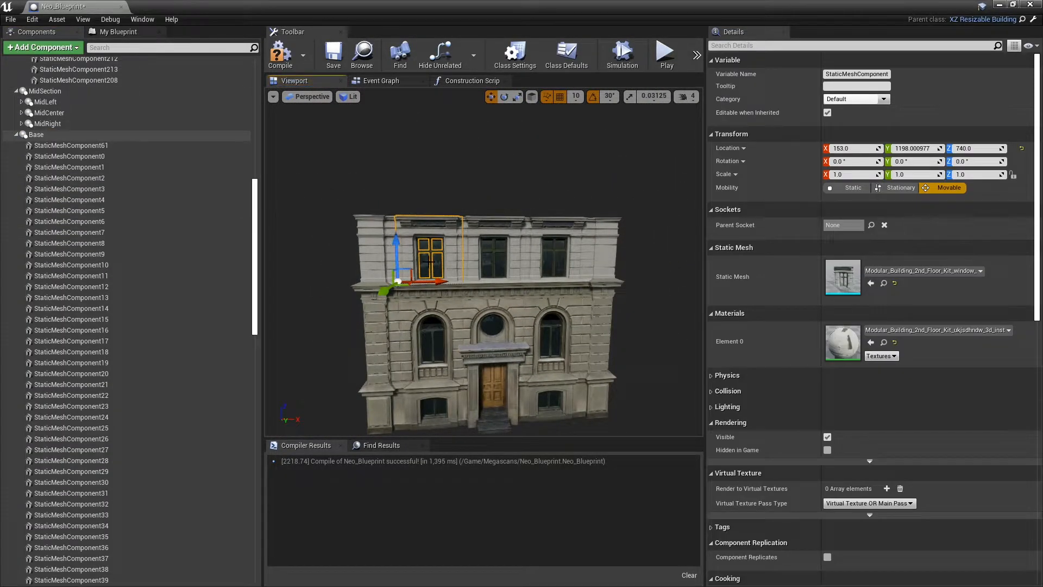
left_click(428, 267, "ctrl")
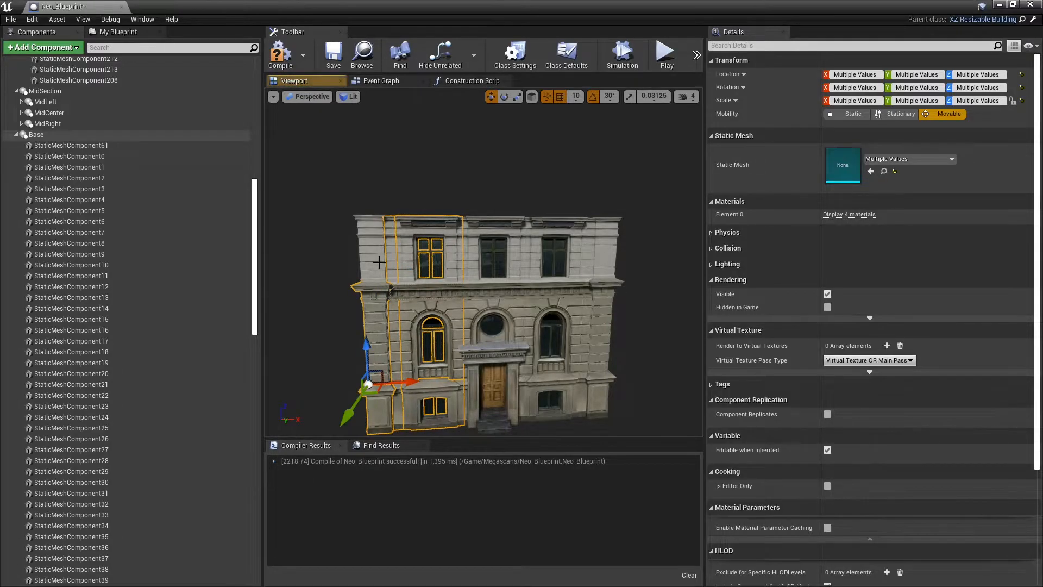
left_click(383, 336, "ctrl")
scroll(135, 379, "down", 20)
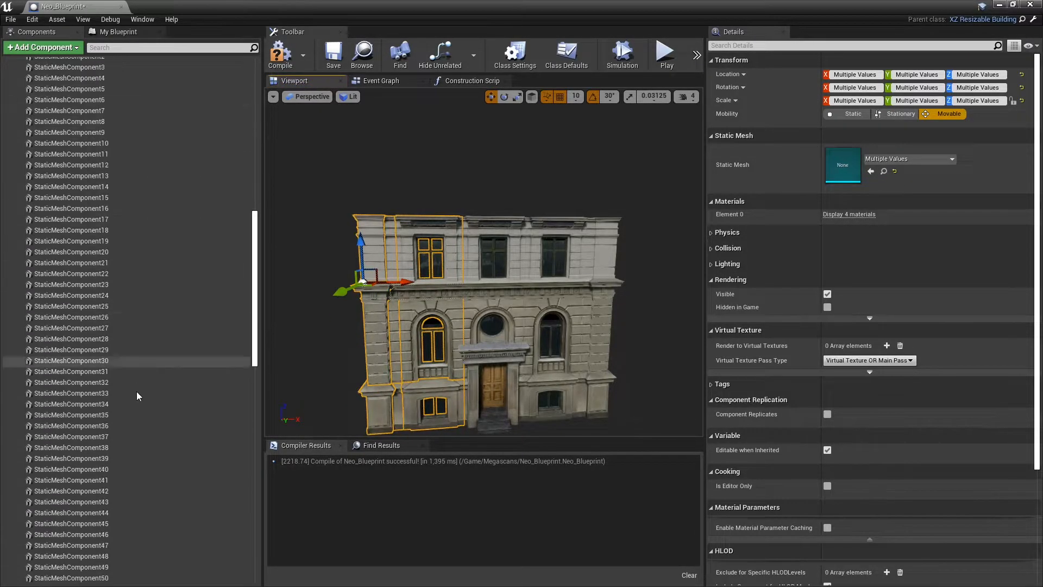
scroll(239, 568, "down", 1)
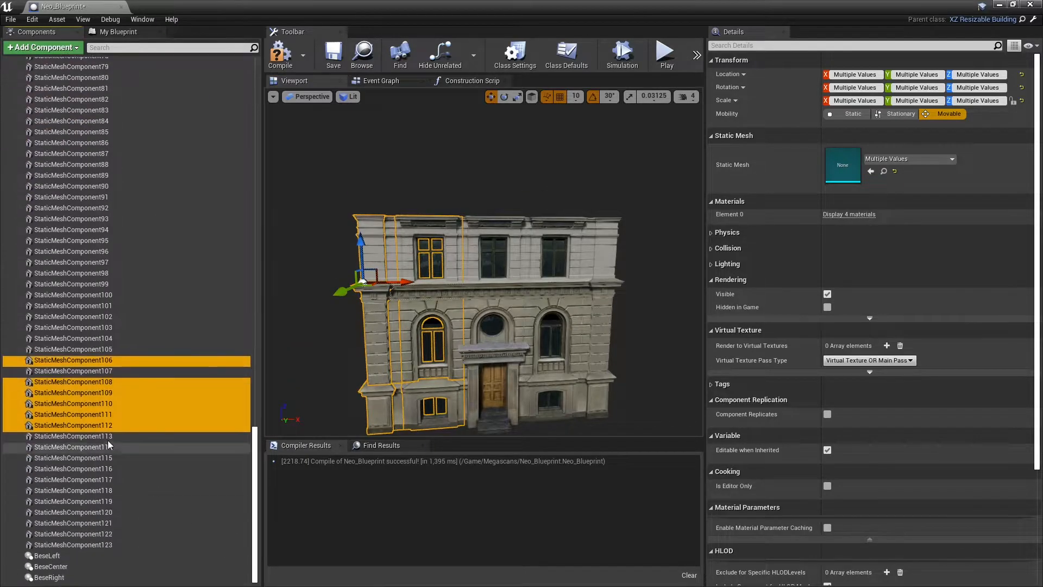
left_click_drag(108, 427, 99, 555)
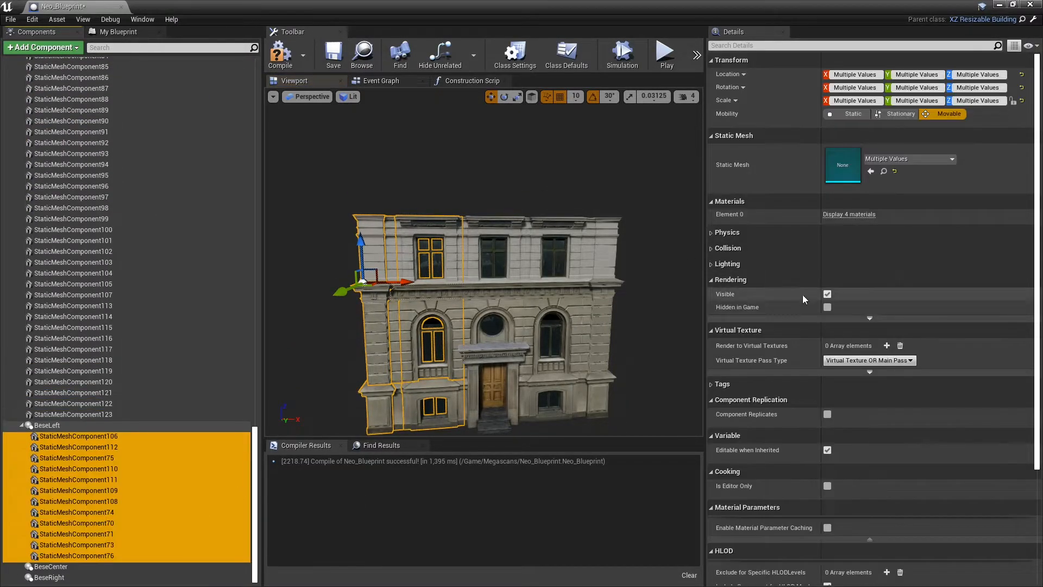
left_click(828, 294)
Parent the leftover front trim and the left side wall's windows, panels and trims on all base floors to BeseLeft, and hide them
right_click_drag(447, 244, 608, 320)
left_click(563, 207)
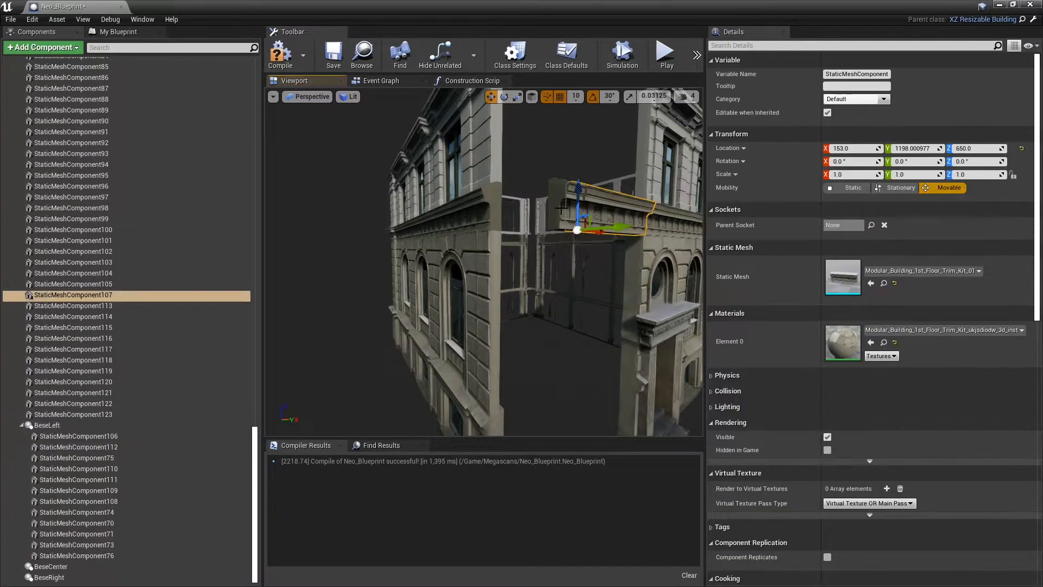
left_click(563, 216, "ctrl")
mouse_move(560, 269)
right_mouse_down()
mouse_move(549, 269)
mouse_move(661, 269)
mouse_move(658, 293)
mouse_move(551, 256)
right_mouse_up()
left_click(525, 227, "ctrl")
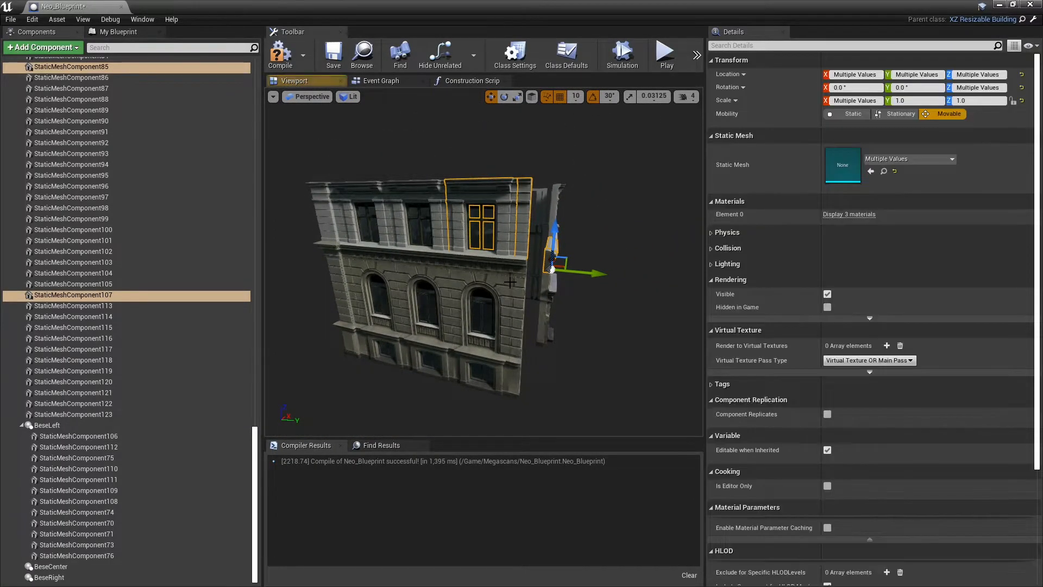
left_click(489, 380, "ctrl")
left_click(440, 374, "ctrl")
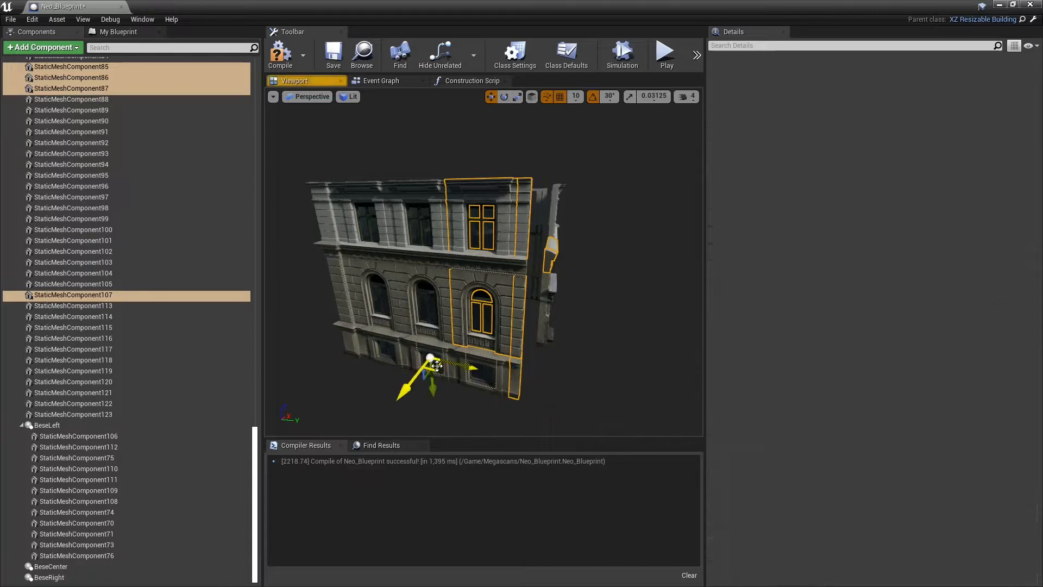
left_click(383, 235, "ctrl")
left_click(370, 231, "ctrl")
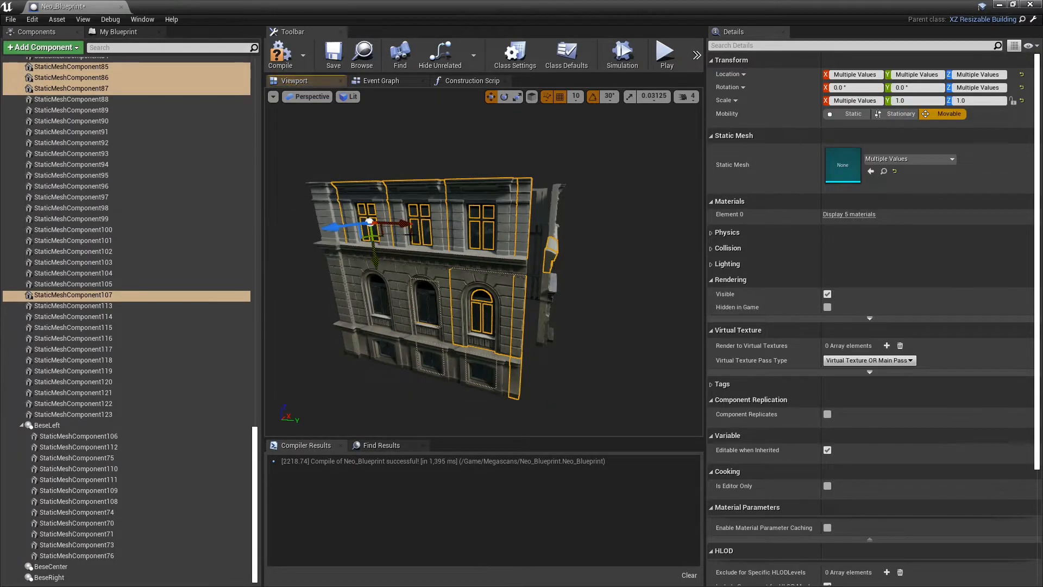
left_click(407, 307, "ctrl")
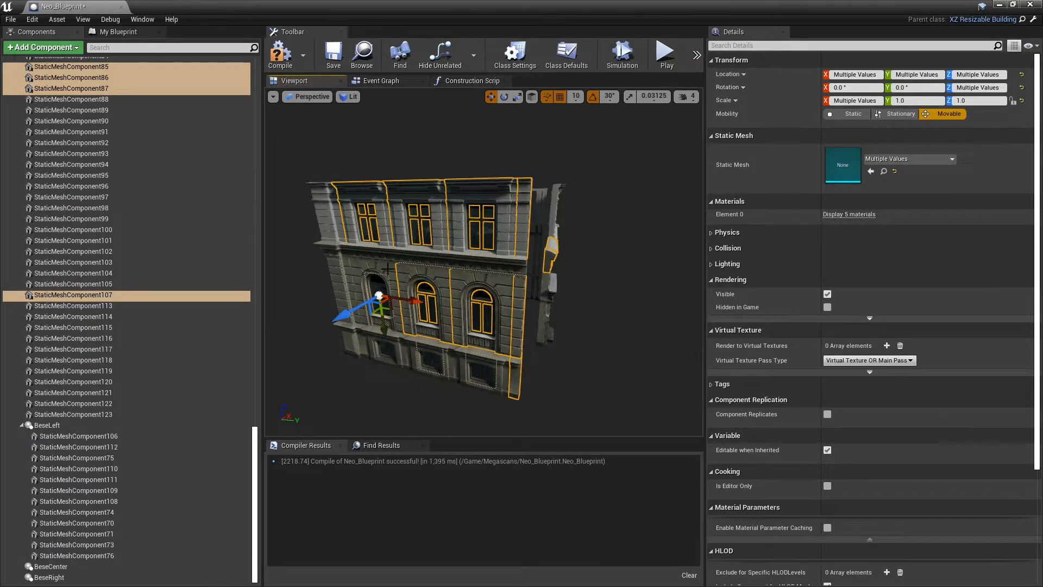
left_click(380, 333, "ctrl")
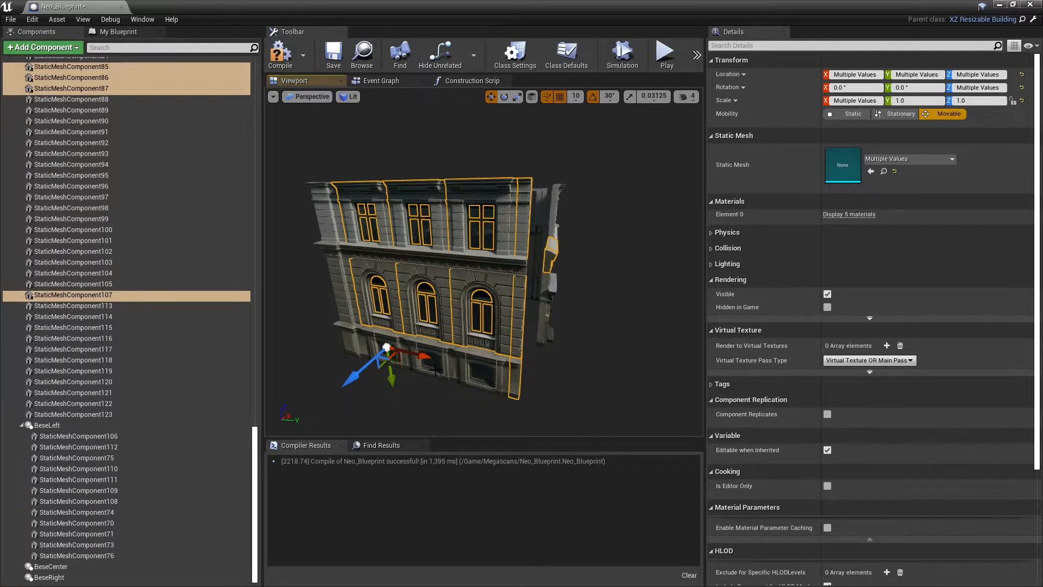
left_click(435, 369, "ctrl")
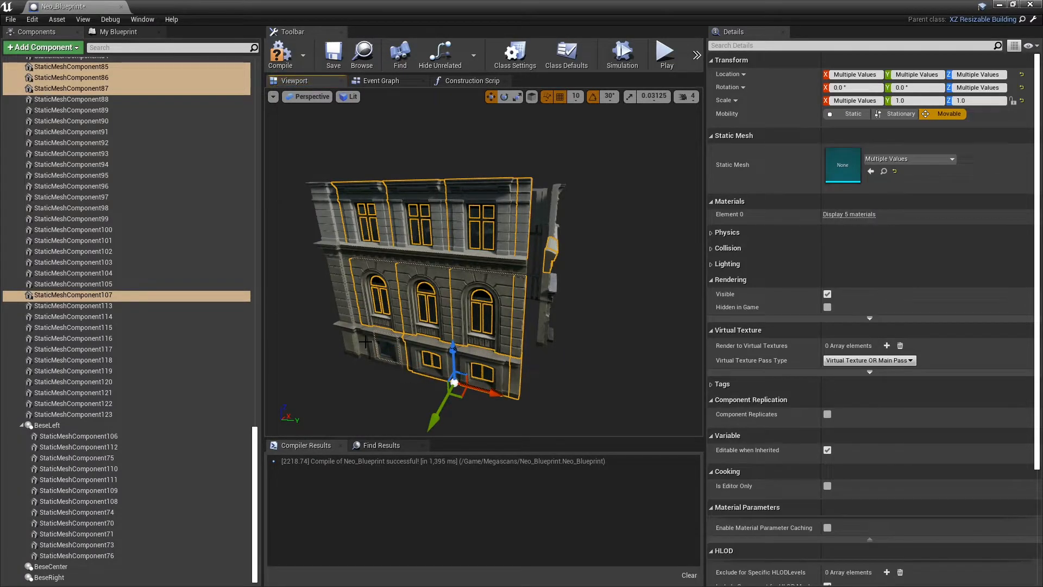
left_click(366, 341, "ctrl")
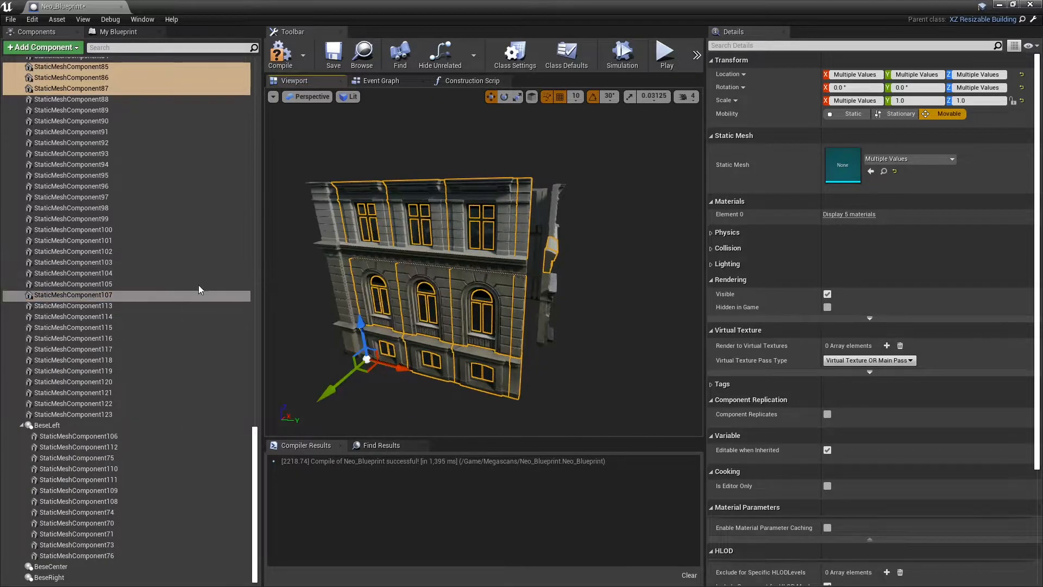
left_click(357, 251, "ctrl")
left_click(476, 264, "ctrl")
left_click_drag(70, 295, 81, 430)
left_click(828, 294)
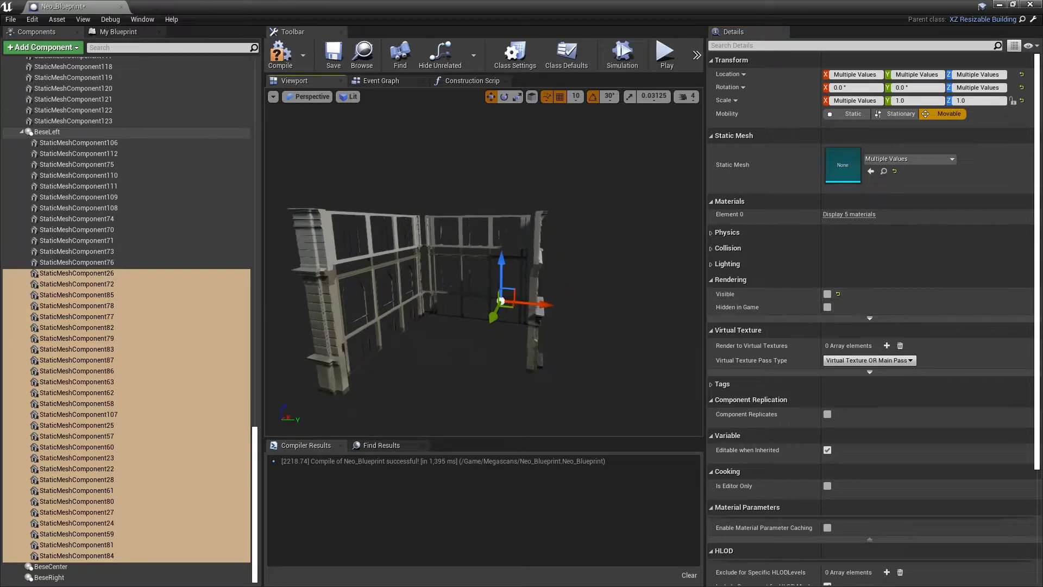
Parent the base's rear left corner and the adjoining window bay of the back wall to BeseLeft, and turn off their visibility
left_click_drag(501, 261, 554, 174, "alt")
left_click(517, 243)
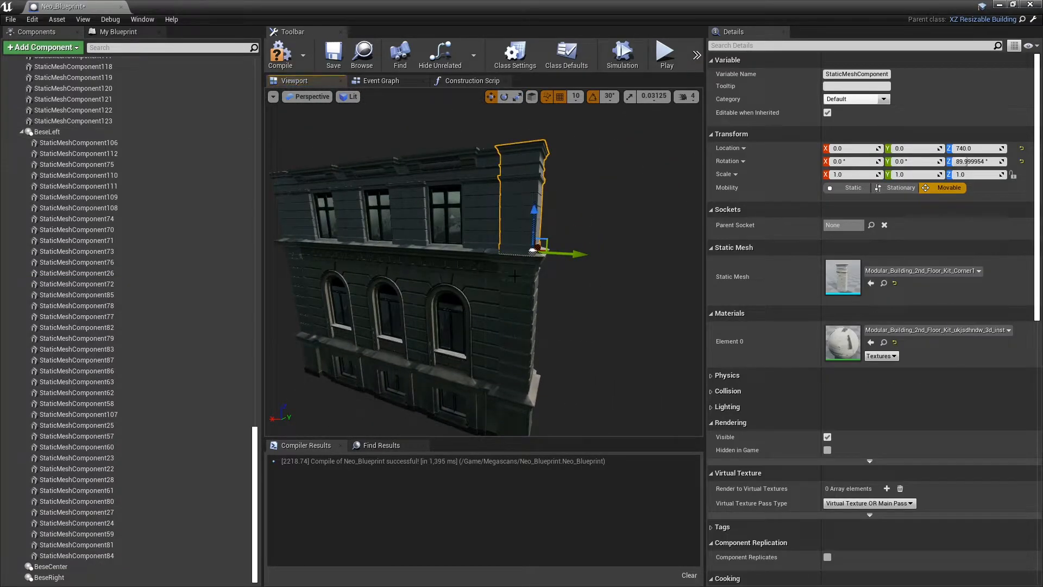
left_click(523, 326, "ctrl")
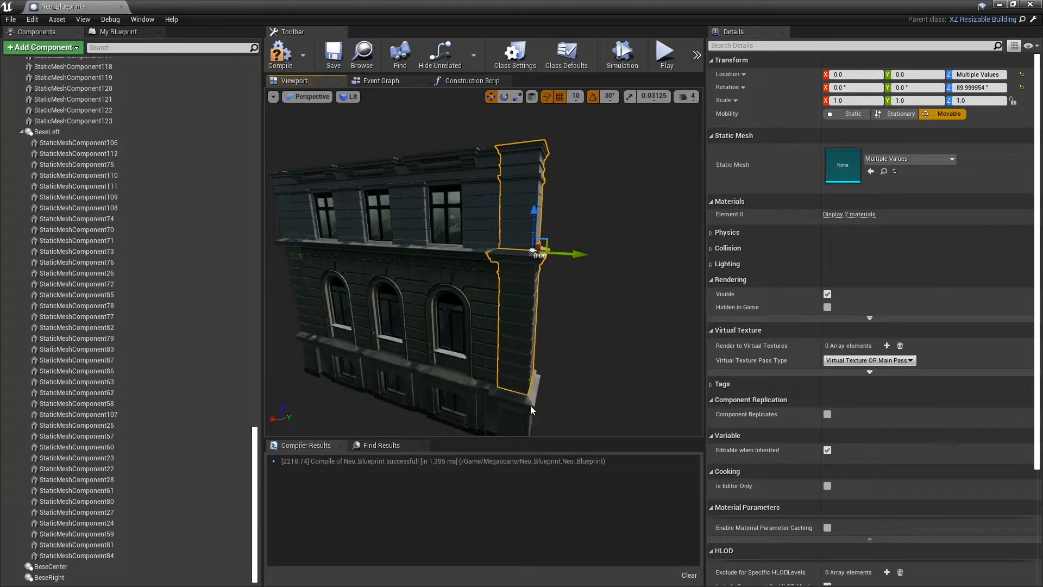
left_click(491, 338, "ctrl")
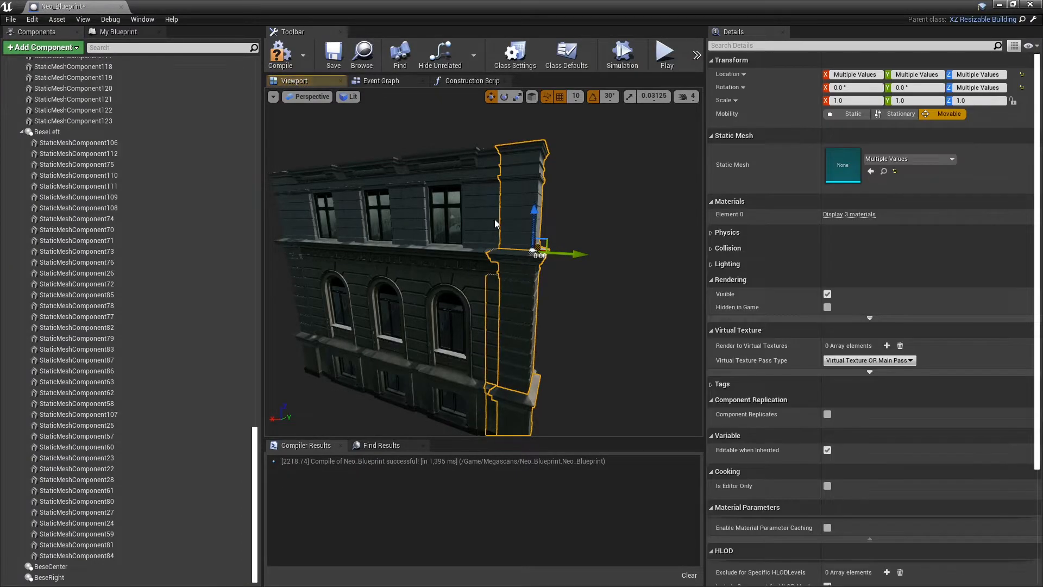
left_click(452, 217, "ctrl")
left_click(463, 315, "ctrl")
left_click(468, 282, "ctrl")
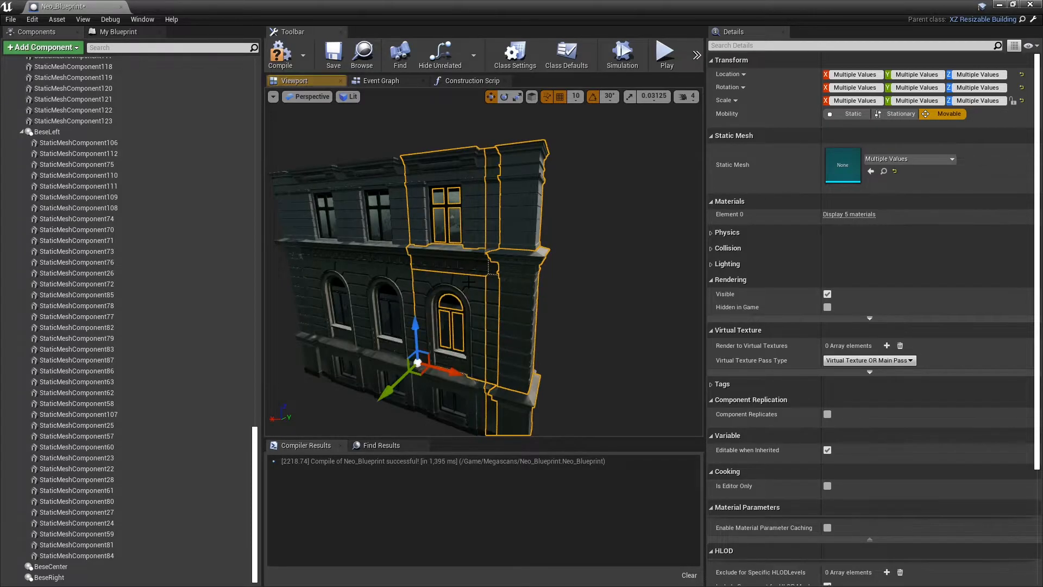
left_click(514, 265, "ctrl")
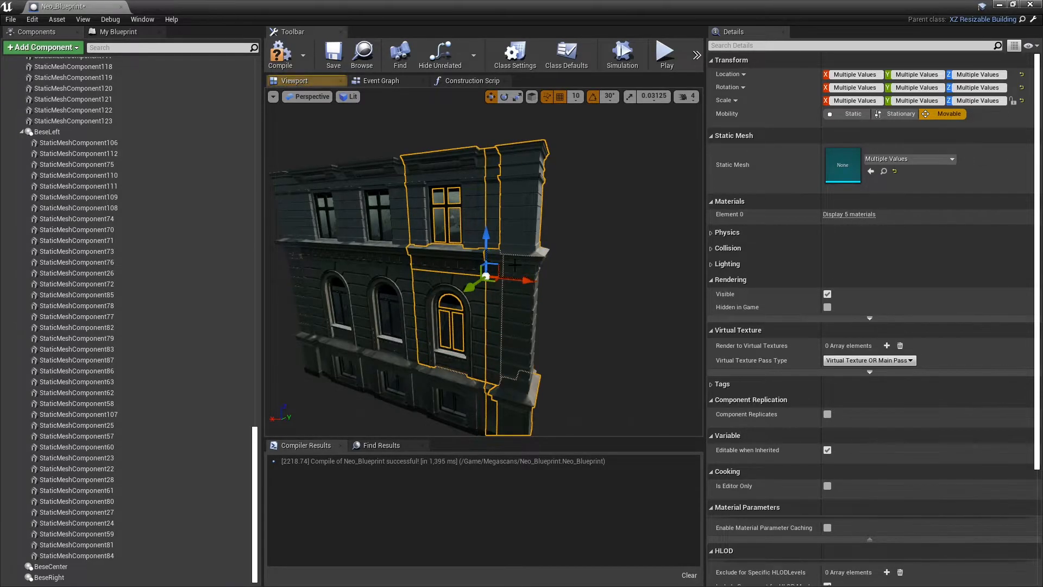
left_click(462, 382, "ctrl")
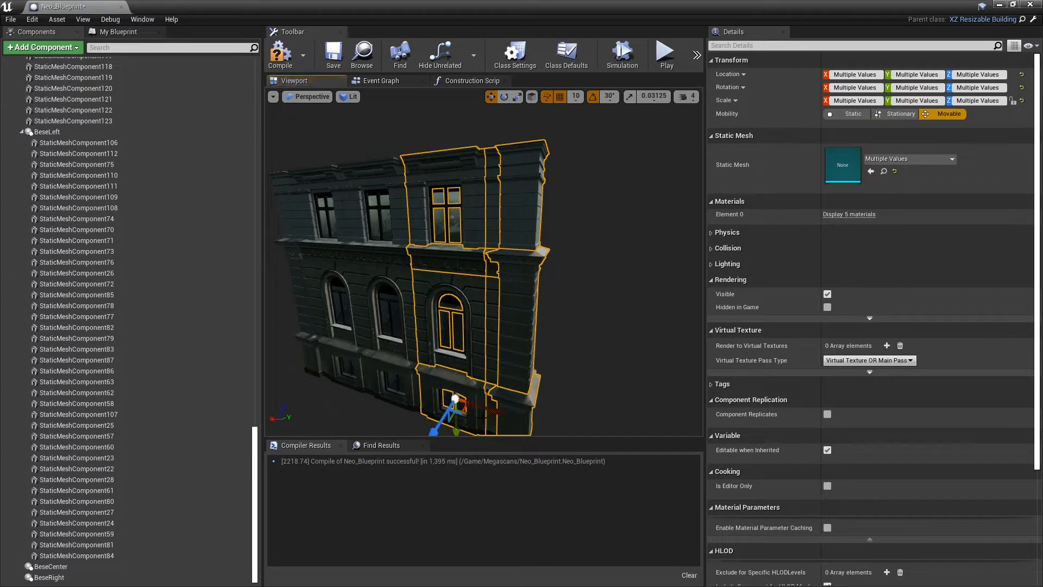
scroll(139, 243, "up", 12)
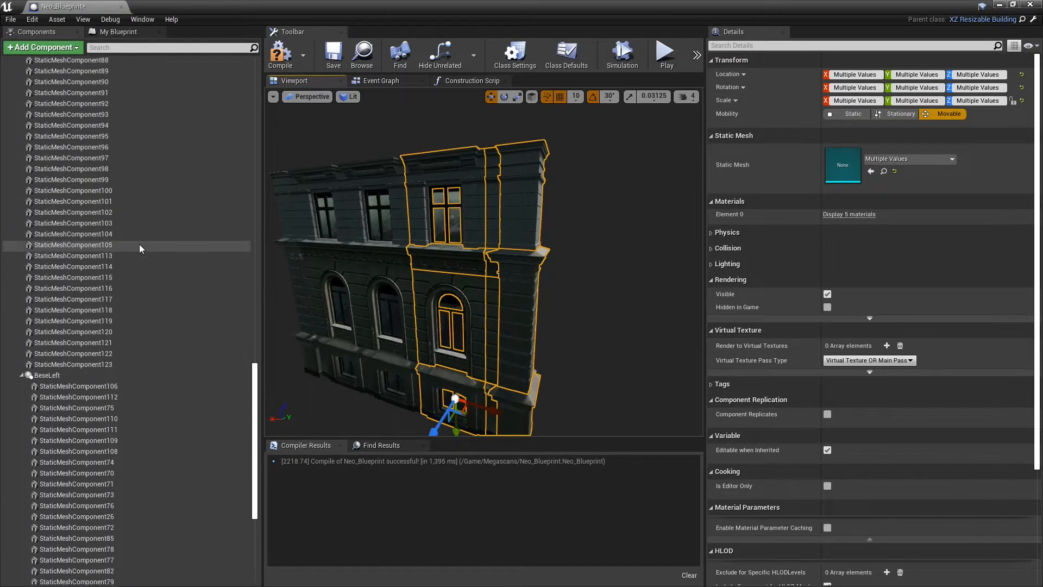
scroll(140, 244, "up", 9)
left_click_drag(128, 186, 76, 428)
scroll(128, 217, "down", 4)
scroll(108, 359, "down", 4)
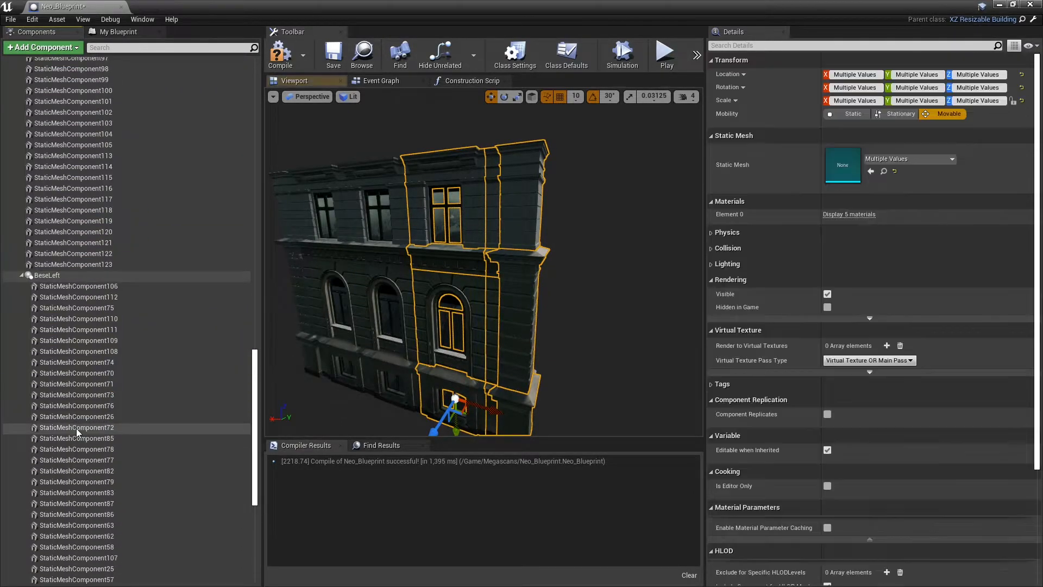
left_click(827, 294)
Parent the remaining narrow wall and trim pieces at the open rear edge of the left section to BeseLeft, and hide them
right_click_drag(483, 261, 413, 233)
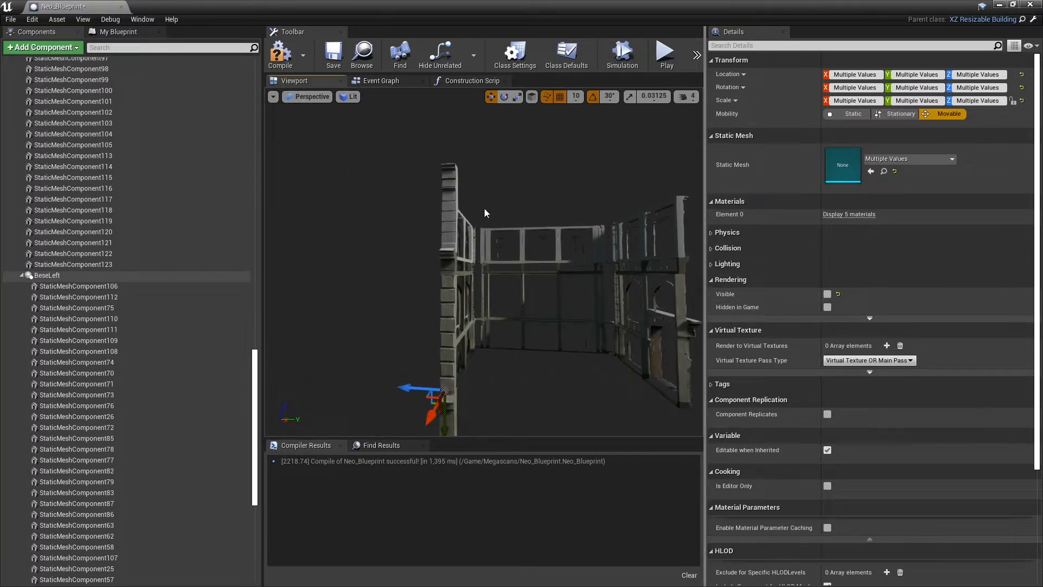
left_click(443, 165)
left_click(452, 266, "ctrl")
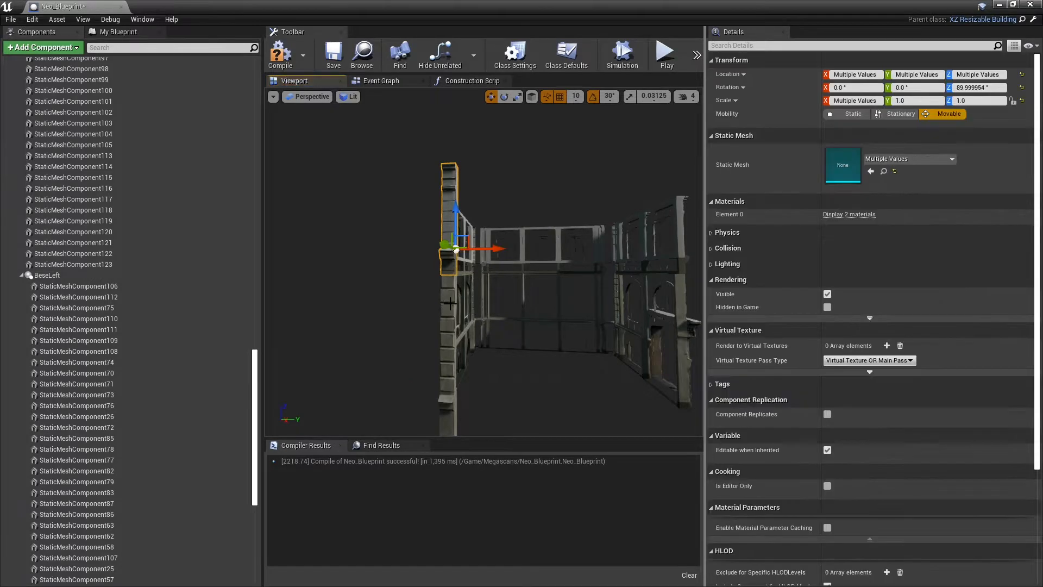
left_click(448, 411, "ctrl")
scroll(181, 252, "up", 15)
left_click_drag(158, 157, 140, 453)
scroll(140, 463, "down", 10)
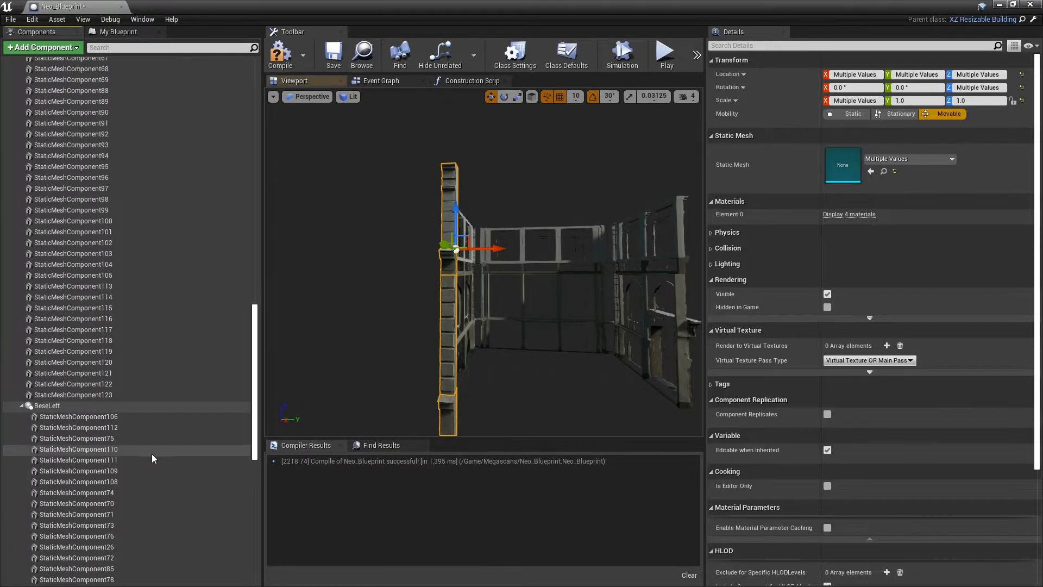
left_click(827, 294)
Parent the front door bay meshes on all base floors, StaticMeshComponent113 through StaticMeshComponent117, to BeseCenter, and turn off their visibility
right_click_drag(598, 261, 674, 359)
right_click_drag(484, 260, 566, 310)
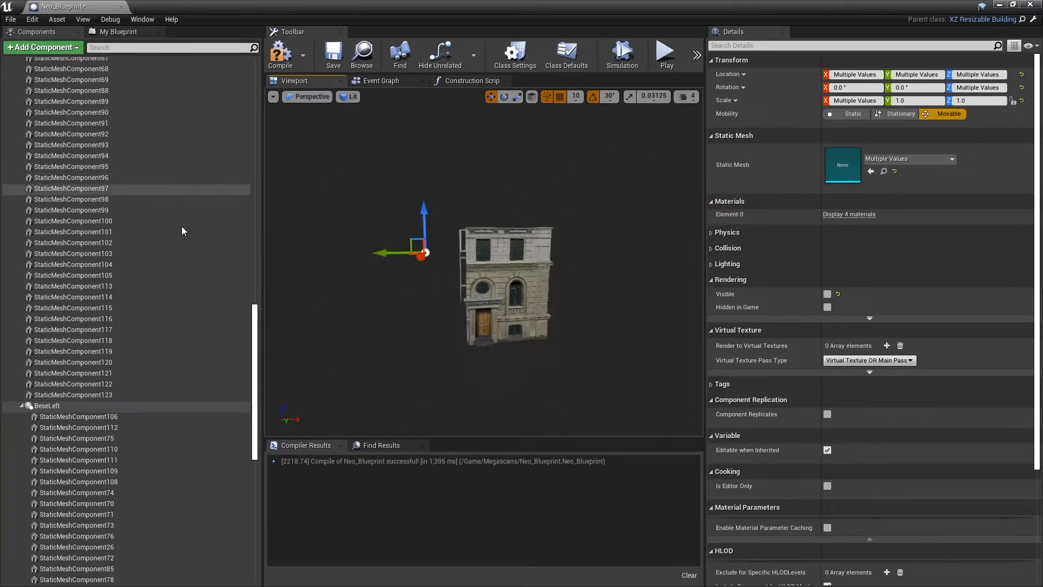
right_click_drag(398, 305, 437, 318)
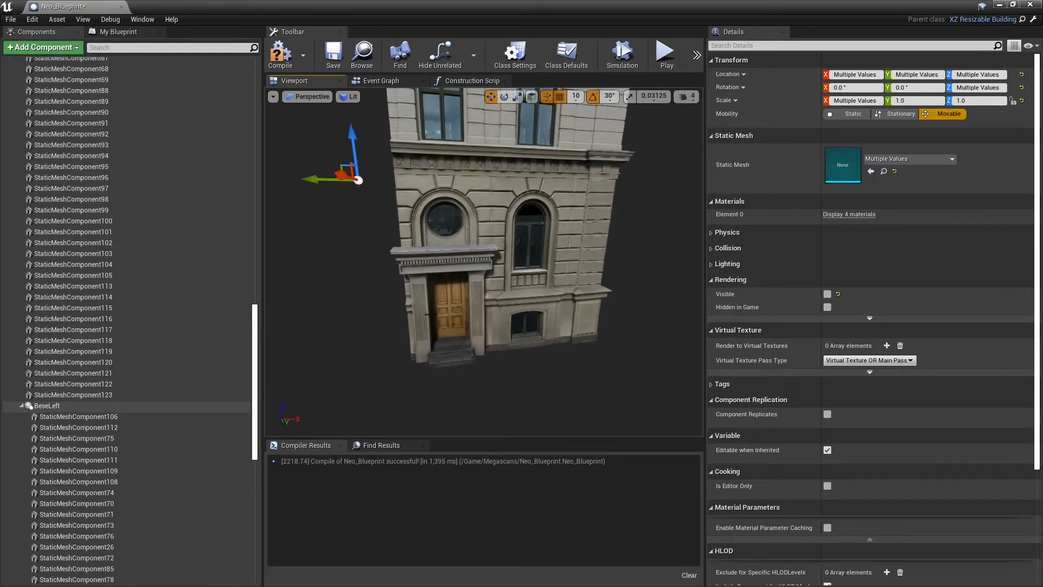
left_click(21, 405)
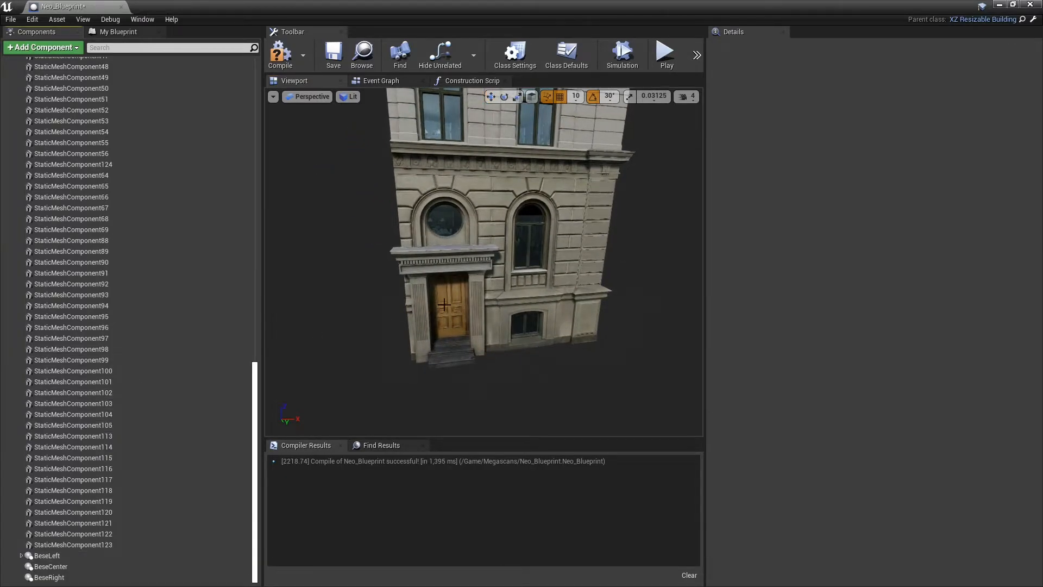
left_click(441, 248)
left_click(442, 224, "ctrl")
right_click_drag(368, 242, 369, 209)
left_click(458, 249, "ctrl")
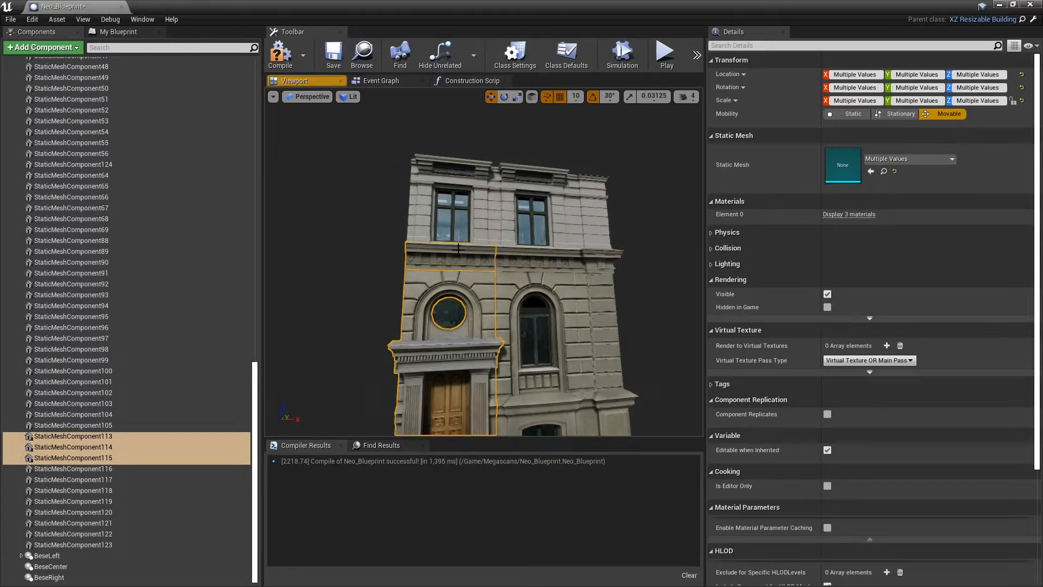
left_click(440, 219, "ctrl")
left_click(429, 218, "ctrl")
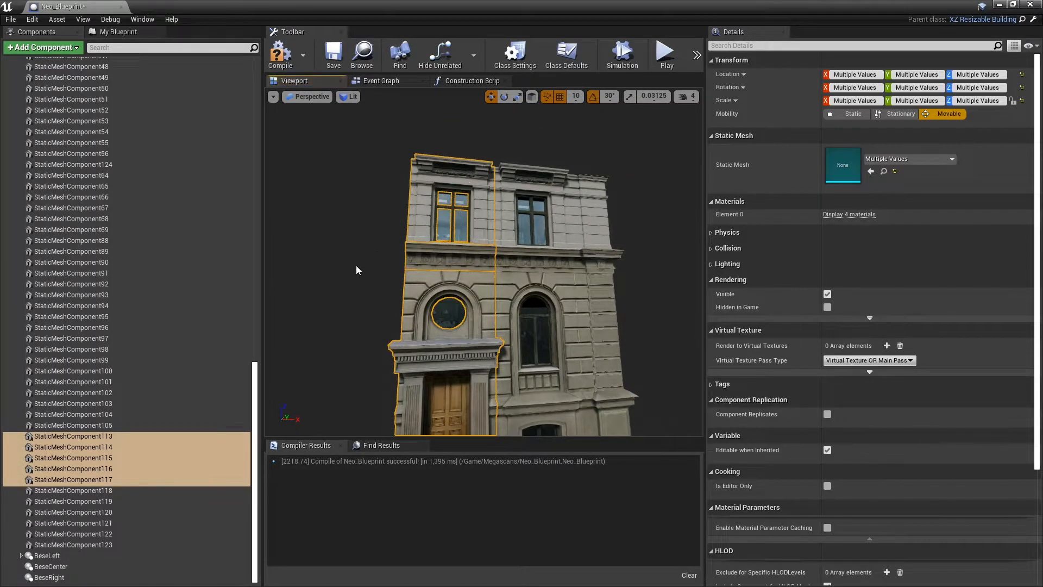
left_click_drag(163, 473, 132, 568)
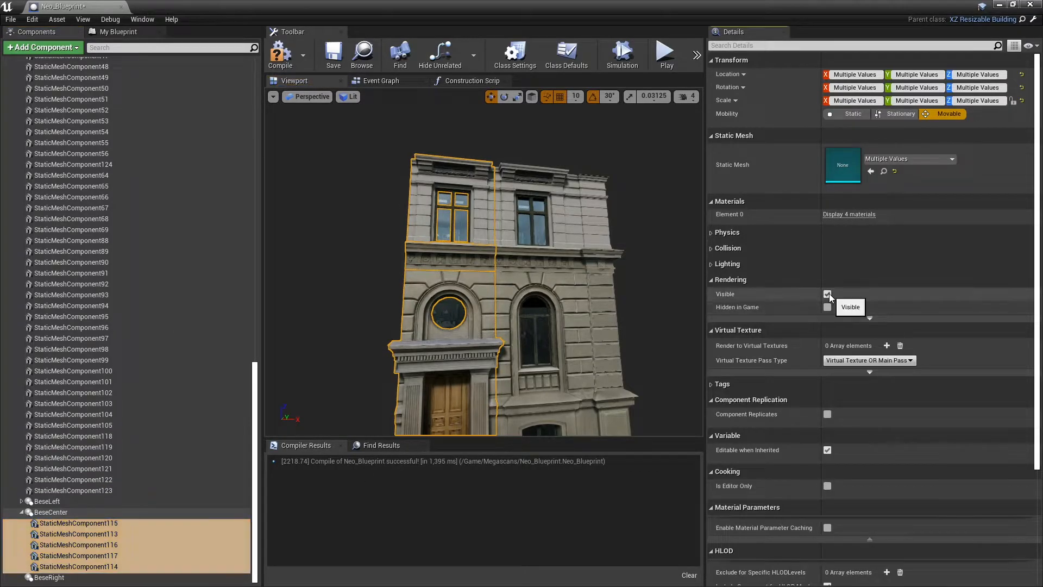
left_click(827, 294)
Parent the back wall's center window bay meshes, StaticMeshComponent0 through StaticMeshComponent6, to BeseCenter, and turn off their visibility
right_click_drag(484, 261, 598, 255)
right_click_drag(491, 213, 490, 213)
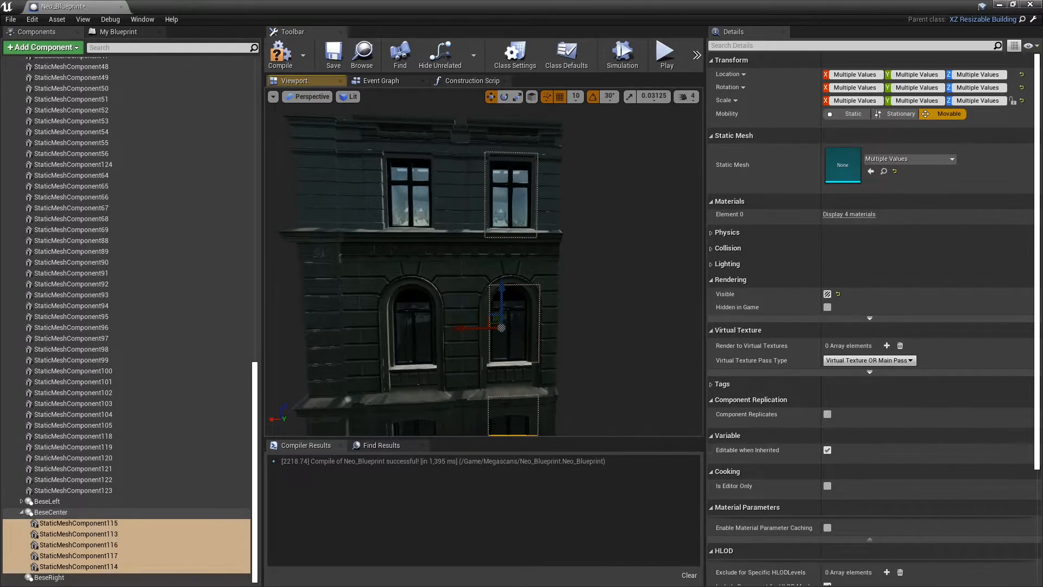
left_click(512, 397)
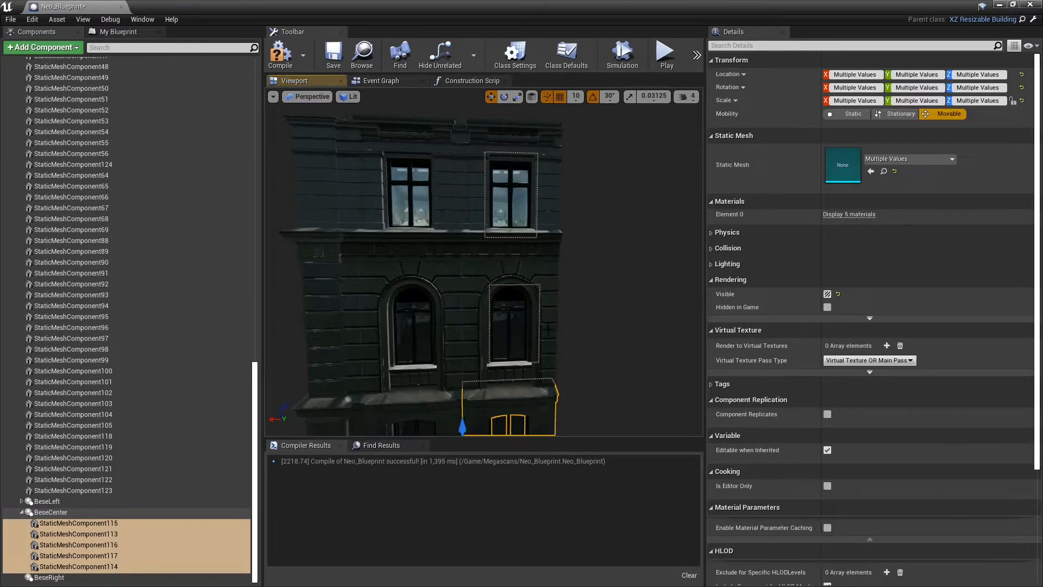
left_click(545, 213, "ctrl")
left_click_drag(535, 252, 534, 279)
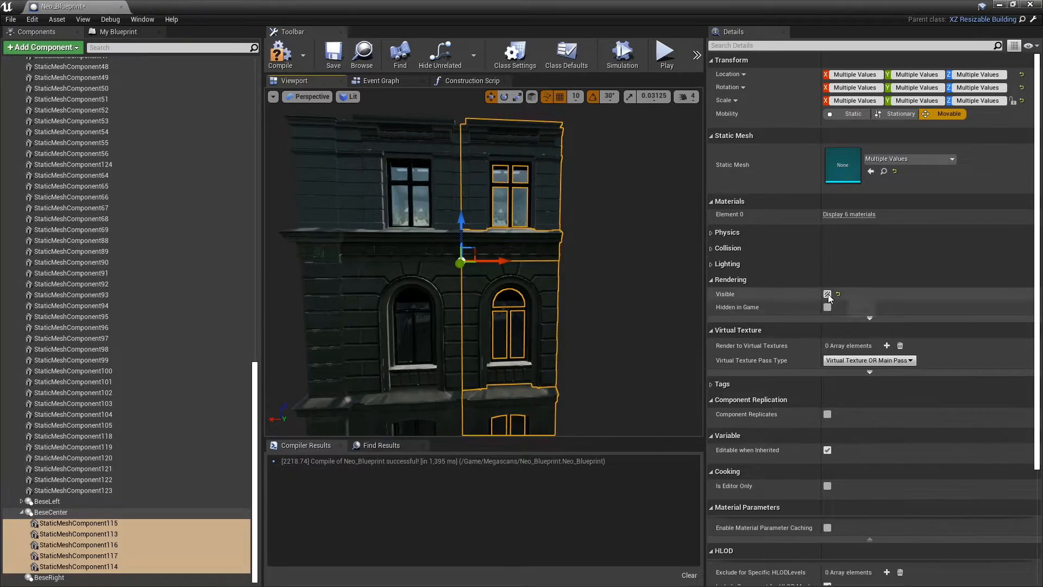
left_click_drag(256, 413, 233, 512)
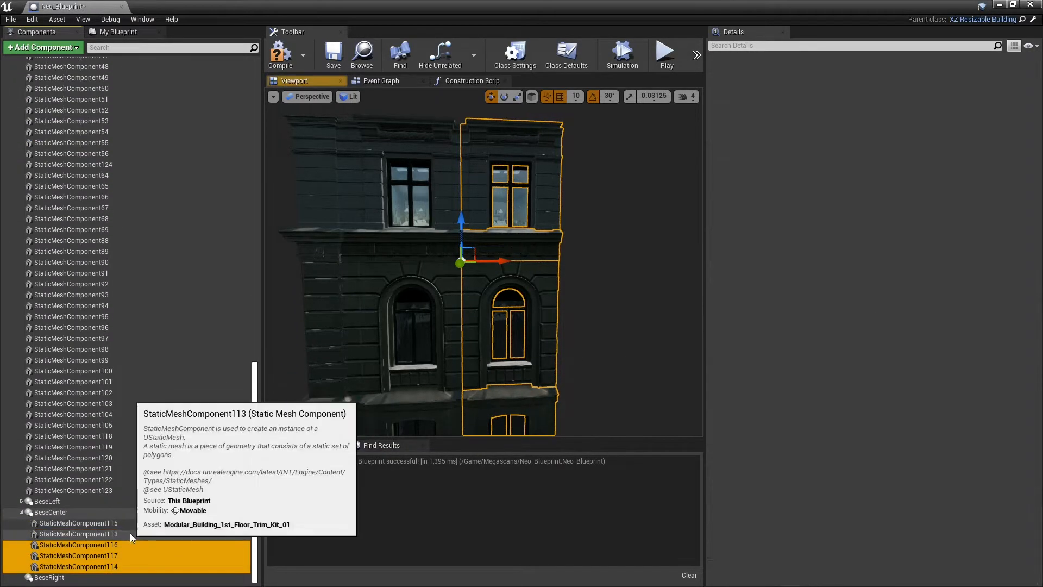
left_click(130, 567)
left_click(131, 567, "ctrl")
scroll(115, 300, "up", 15)
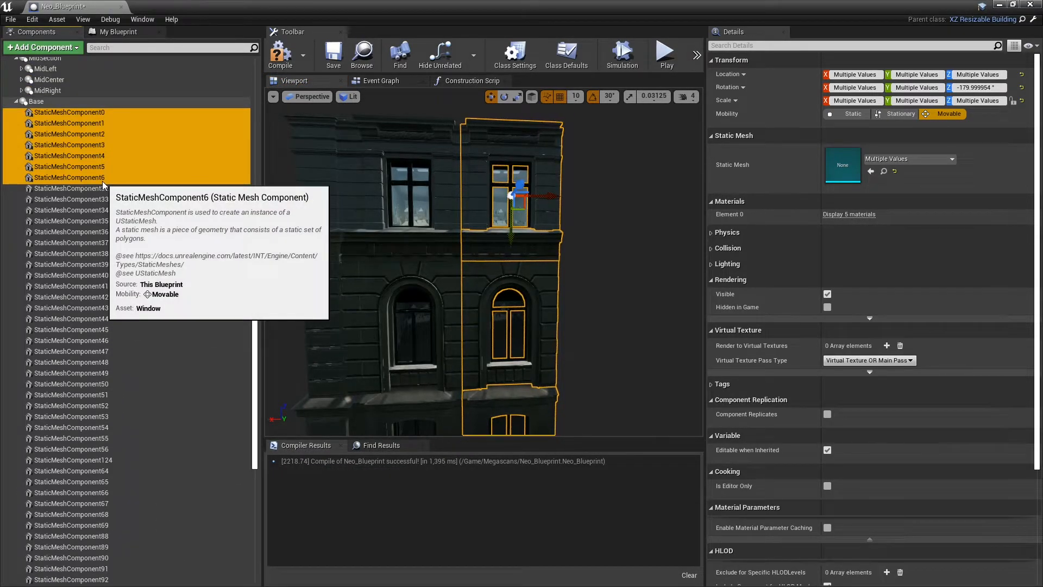
left_click_drag(102, 181, 86, 509)
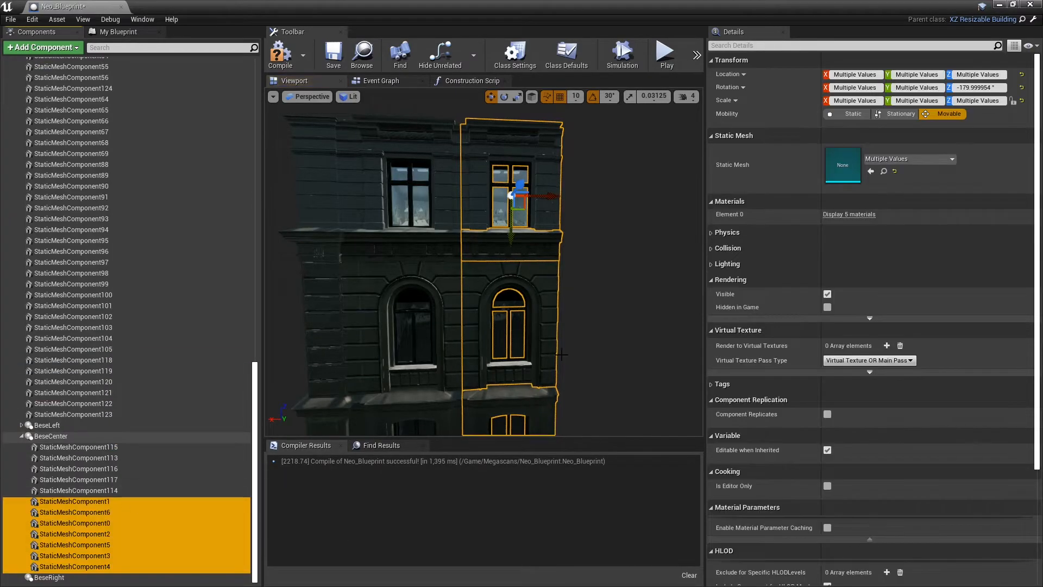
left_click(828, 295)
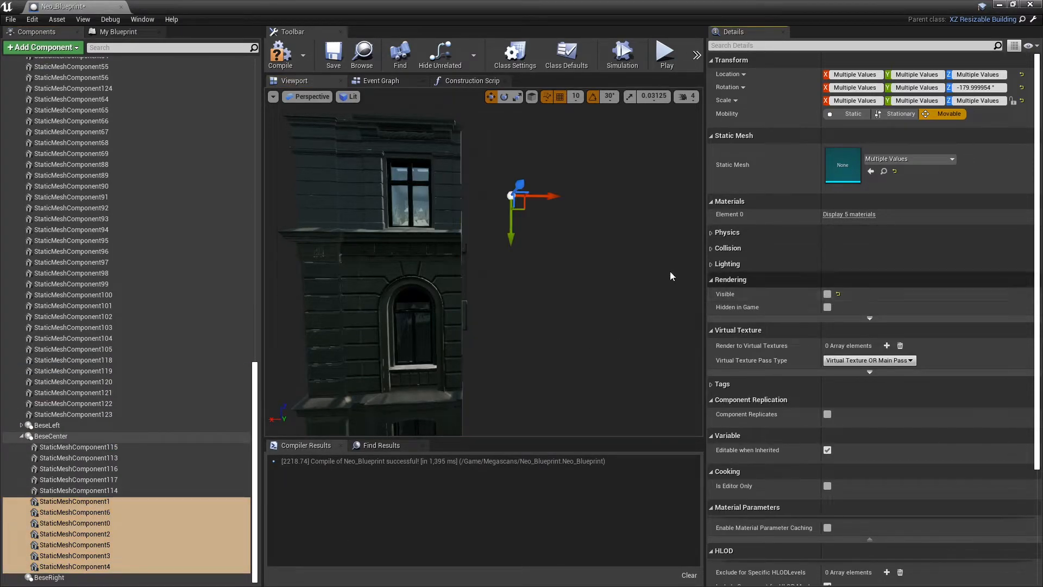
Parent all remaining loose base meshes, from StaticMeshComponent32 through StaticMeshComponent123, to BeseRight
right_click_drag(484, 262, 440, 204)
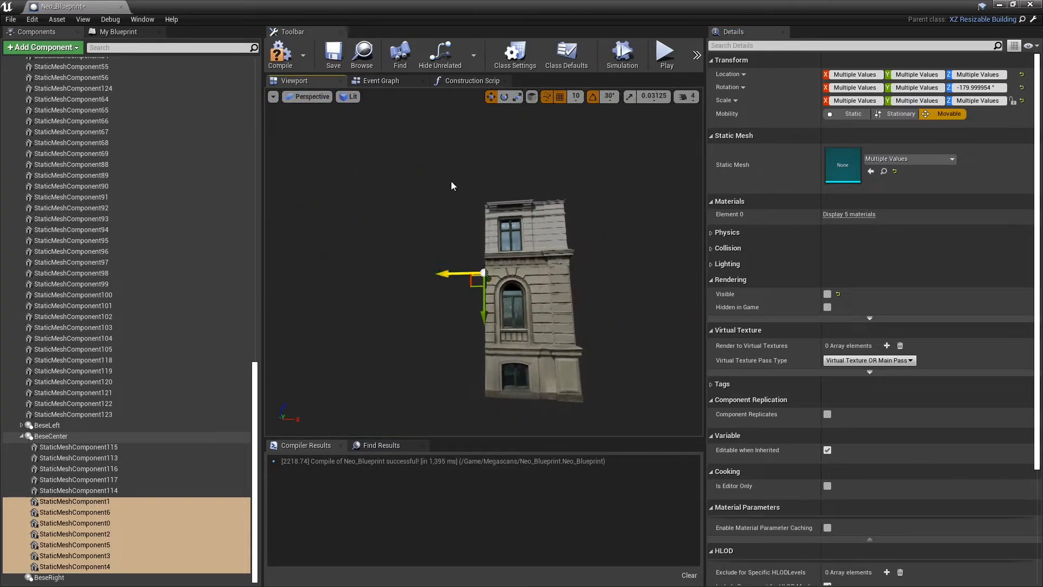
left_click(135, 414)
scroll(168, 298, "up", 10)
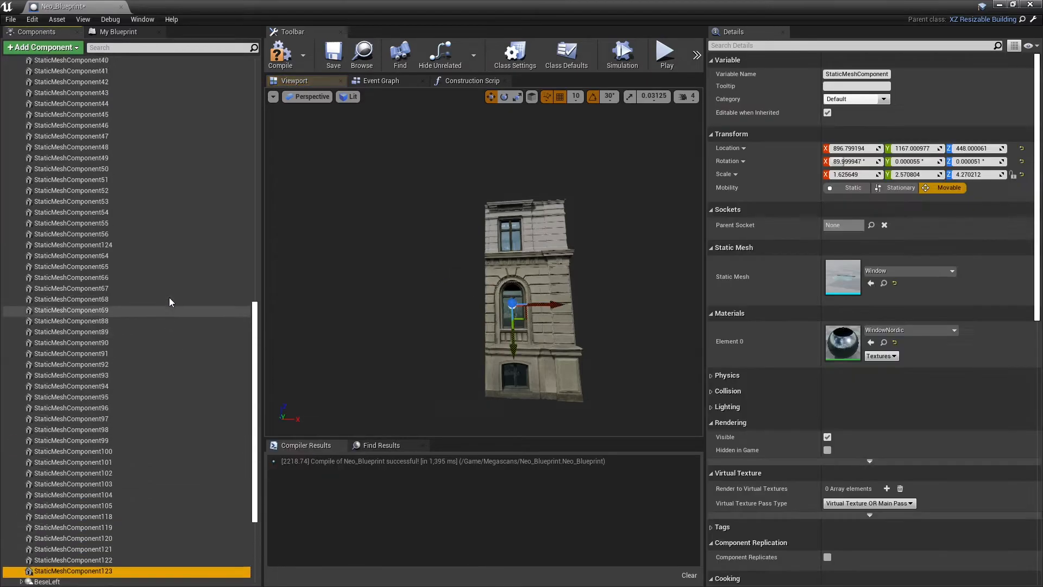
left_click(155, 218, "shift")
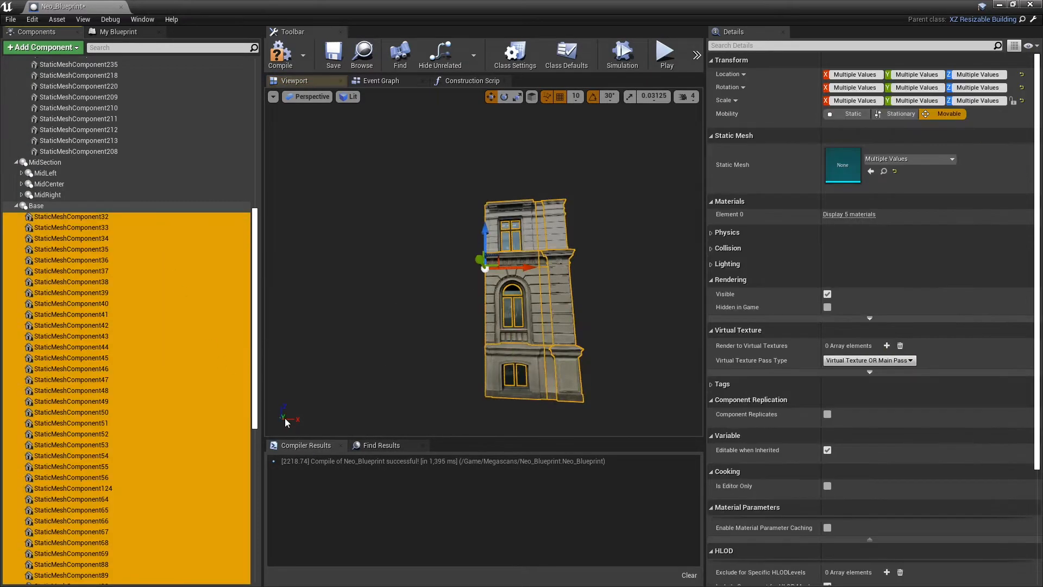
left_click_drag(254, 400, 254, 552)
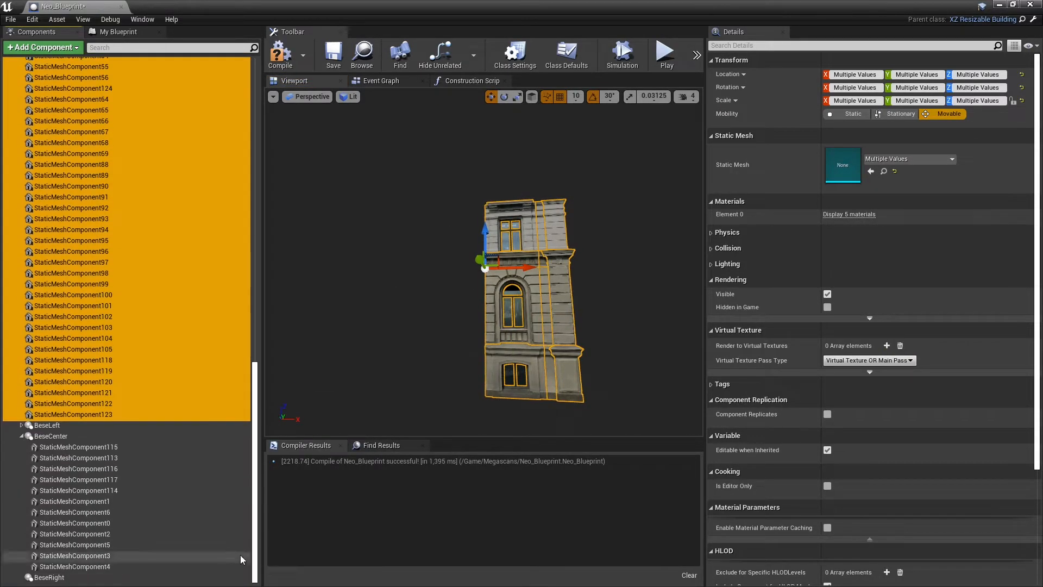
left_click_drag(123, 415, 107, 577)
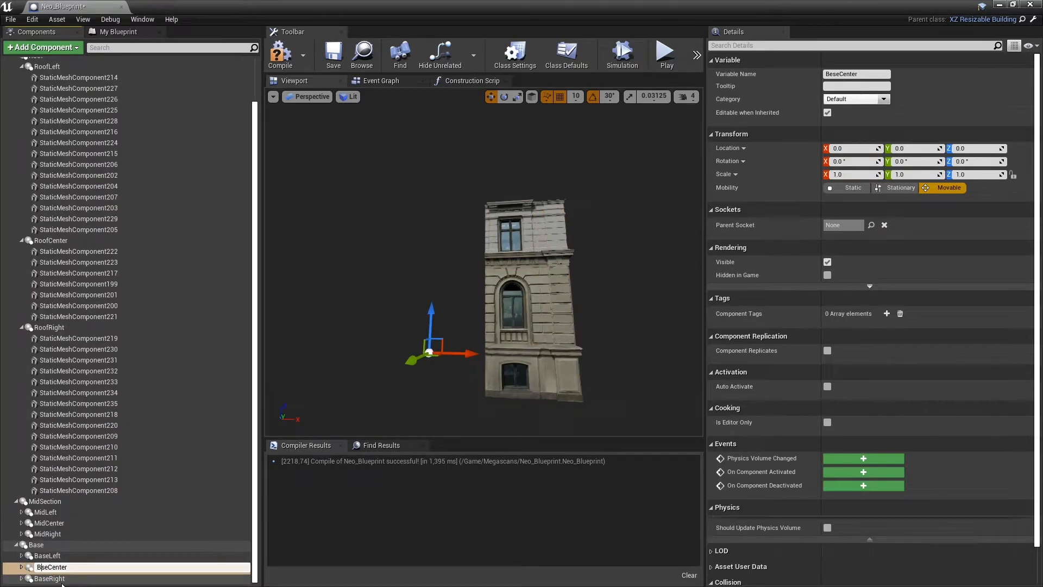
Correct the BeseCenter component's name to BaseCenter and save the blueprint
type("a")
key("Return")
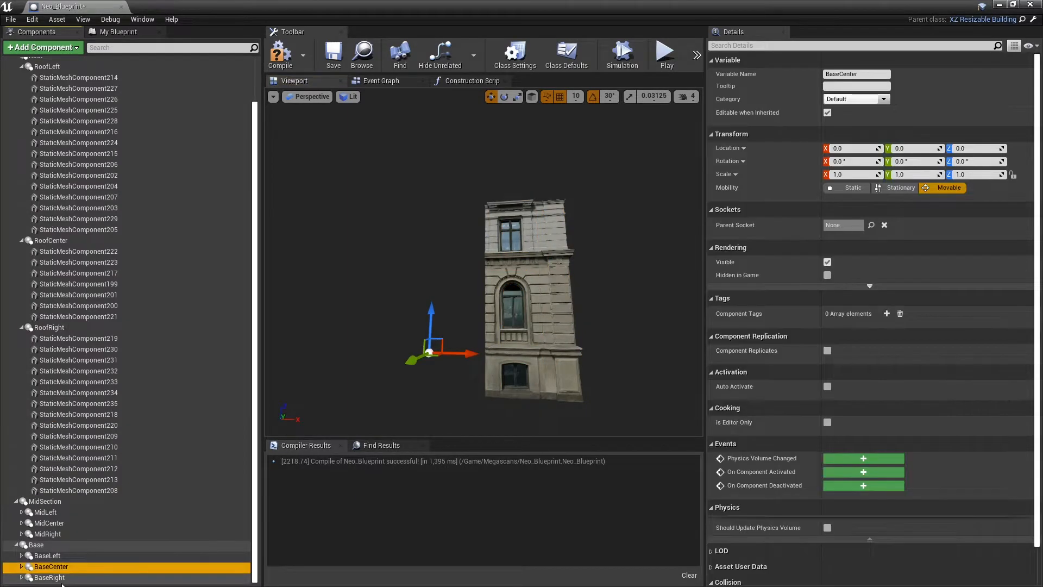
left_click(333, 57)
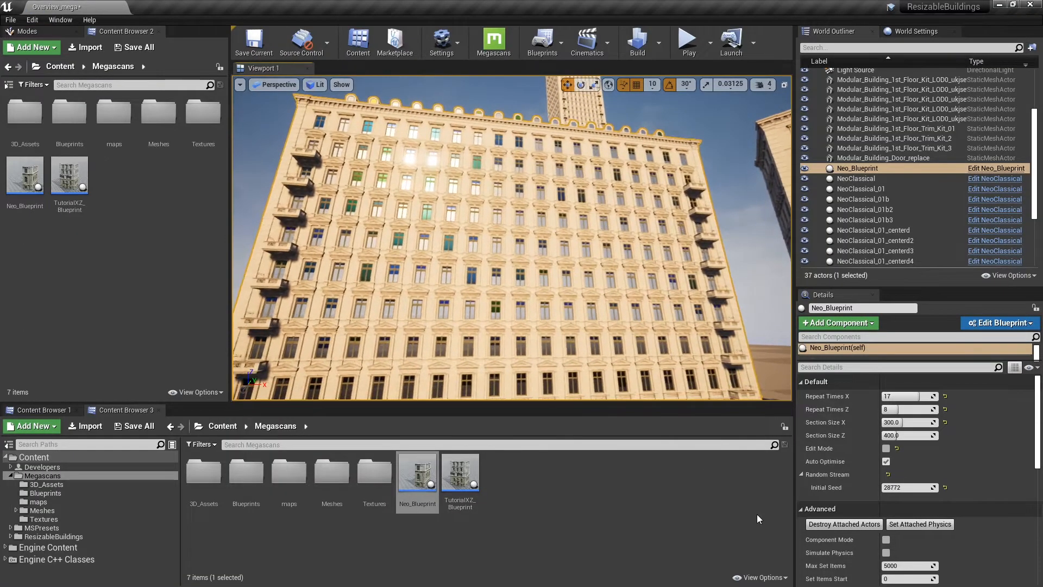
Shrink the placed Neo_Blueprint building in the level to Repeat Times X 11 and Repeat Times Z 1
mouse_move(918, 396)
left_mouse_down()
mouse_move(894, 396)
mouse_move(904, 396)
left_mouse_up()
right_click_drag(524, 262, 489, 255)
left_click_drag(897, 409, 883, 409)
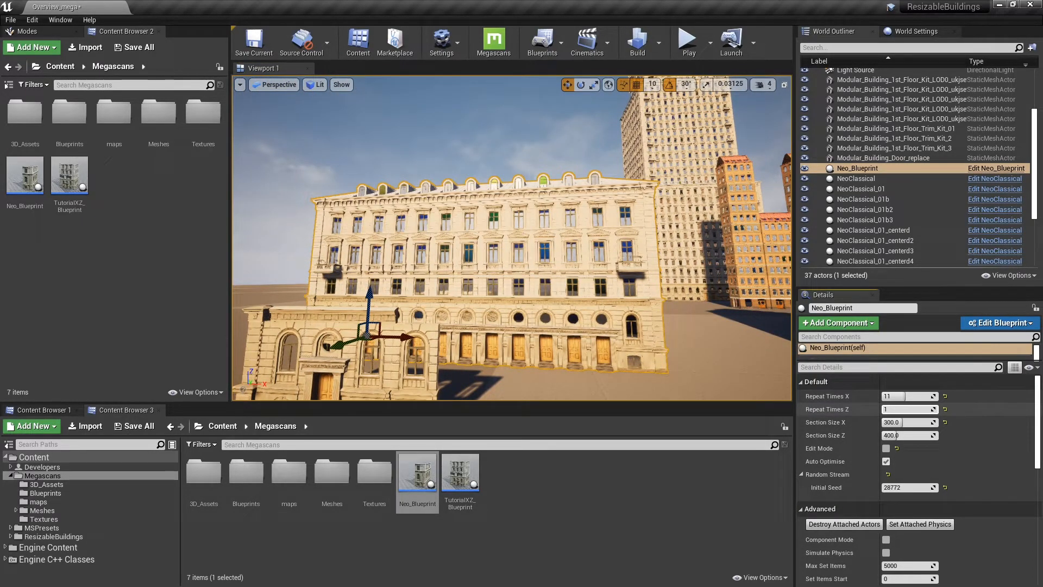
Test the building's height with Repeat Times Z at 25, and settle on Repeat Times X 25 and Repeat Times Z 9
left_click_drag(883, 409, 930, 409)
right_click_drag(652, 326, 652, 288)
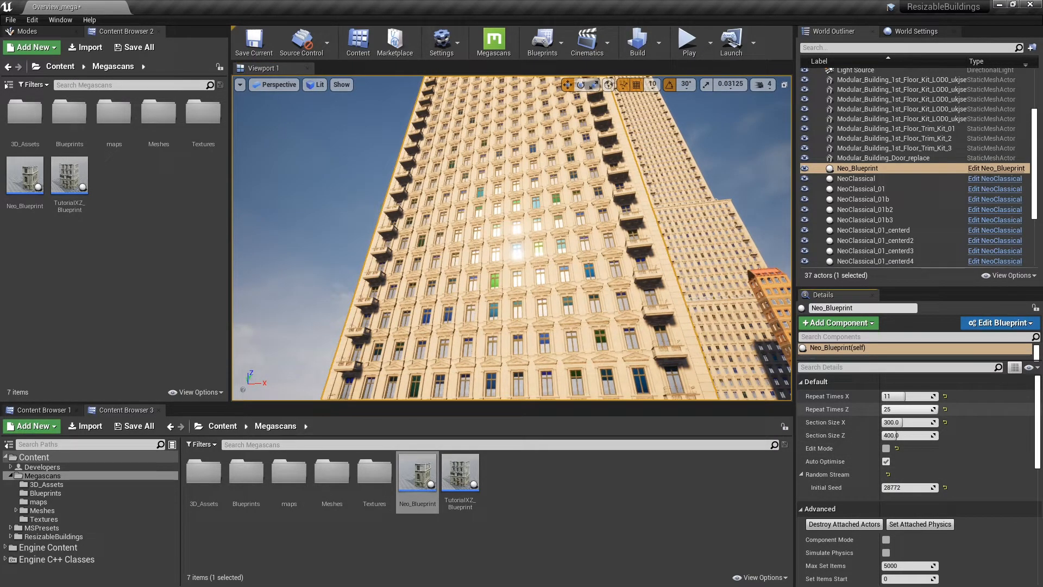
mouse_move(924, 410)
left_mouse_down()
mouse_move(901, 409)
mouse_move(930, 396)
left_mouse_up()
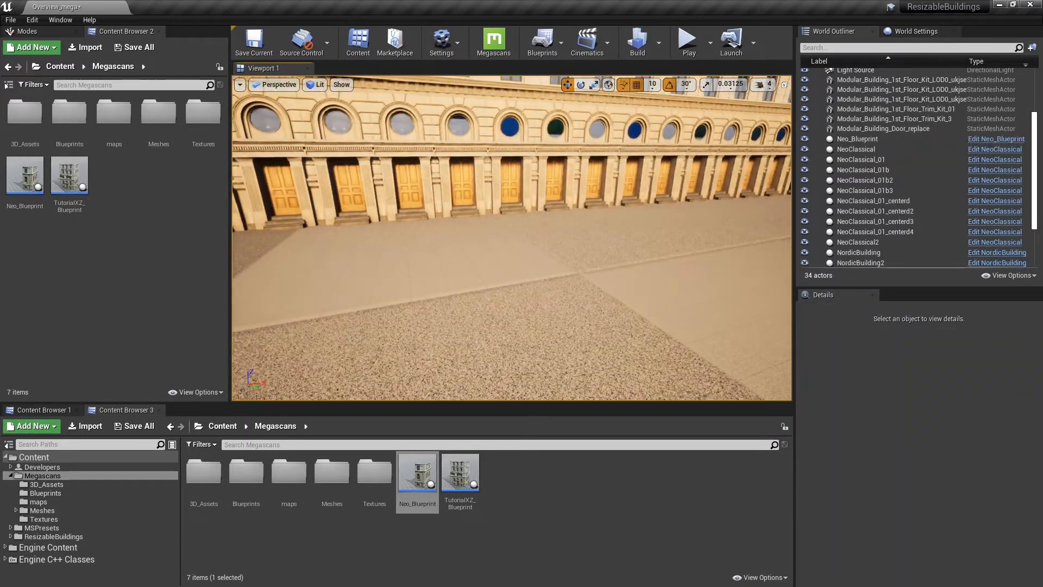
View the widened building from a distance, select it again and change its Section Size Z
right_click_drag(512, 238, 530, 179)
right_click_drag(509, 229, 513, 286)
key("w")
key("s")
key("d")
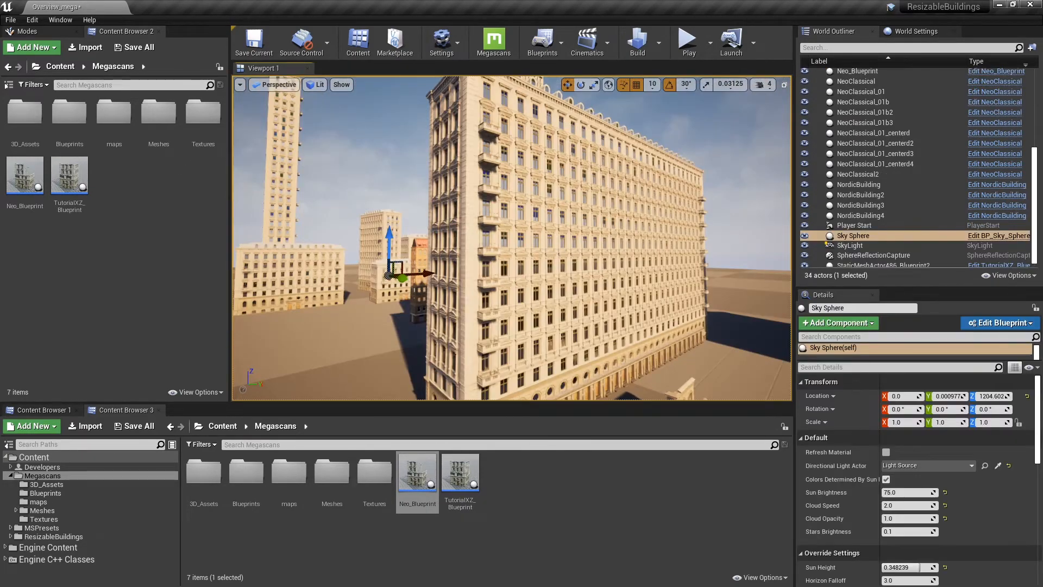
left_click(575, 337)
right_click_drag(575, 337, 585, 324)
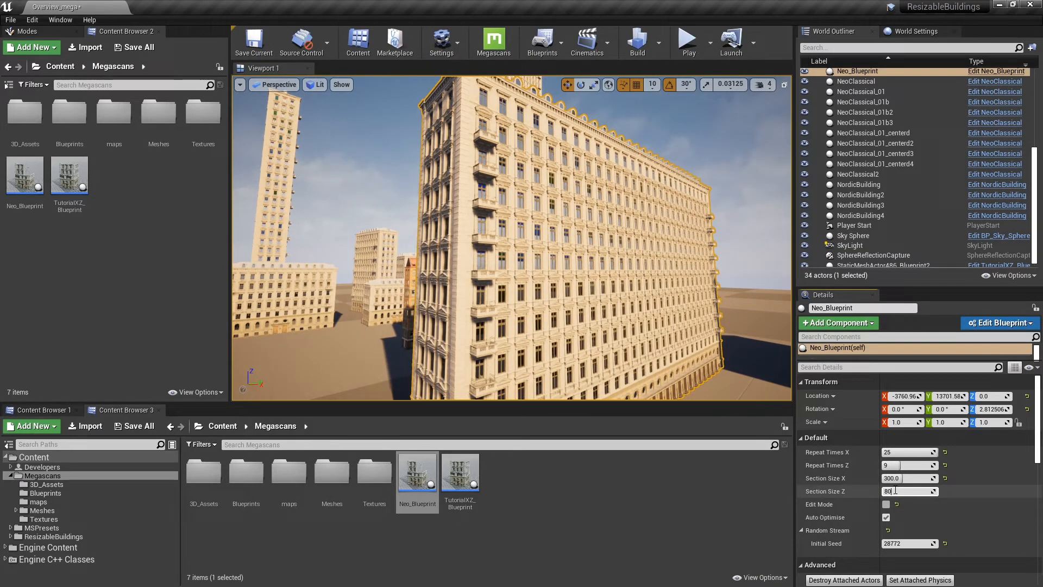
type("5")
key("Return")
Examine the resized building's facade and corner balconies from close to street level
right_click_drag(633, 277, 650, 261)
key("w")
right_click_drag(512, 237, 597, 272)
left_click(682, 251)
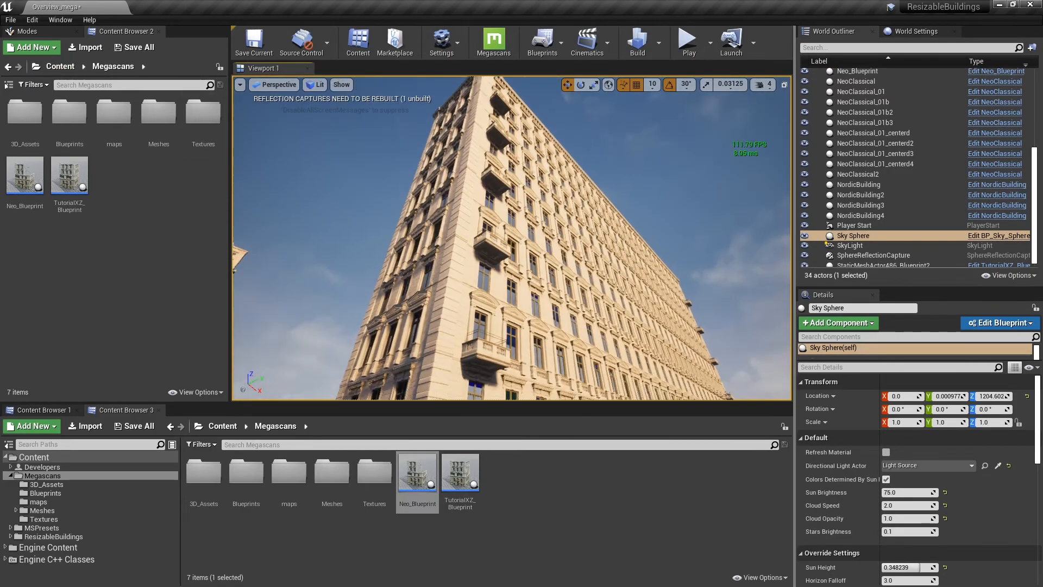
right_click_drag(512, 238, 524, 232)
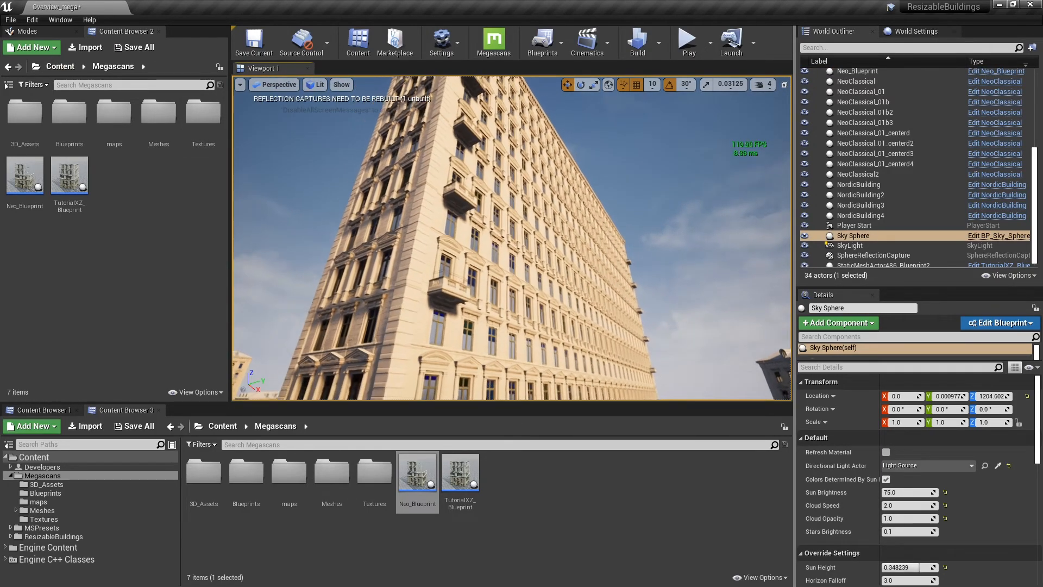